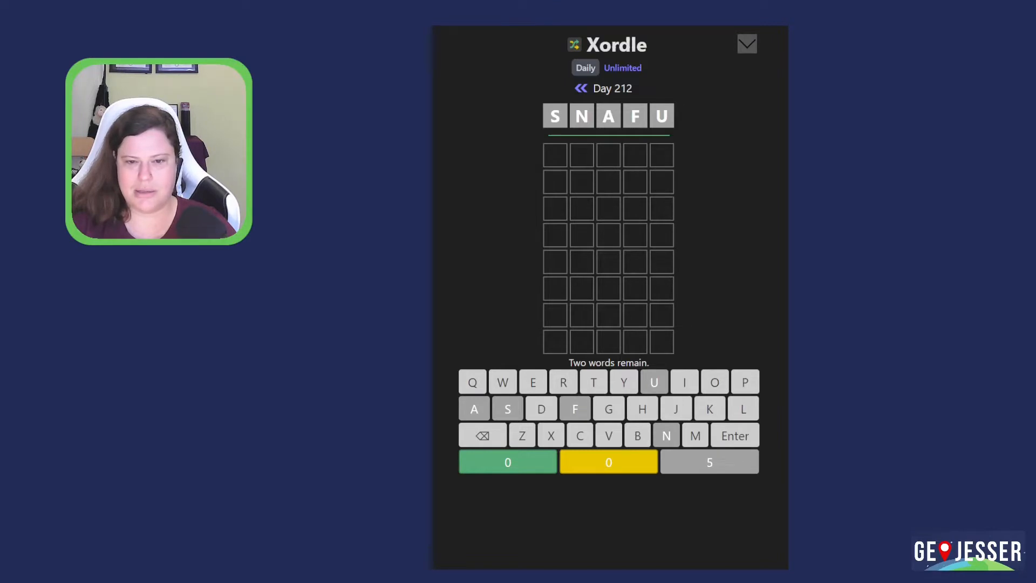
{"action": "type", "text": "WTICH"}
- Guess WITCH then WHICH, solving the first Xordle word WHICH
{"action": "key", "text": "BackSpace"}
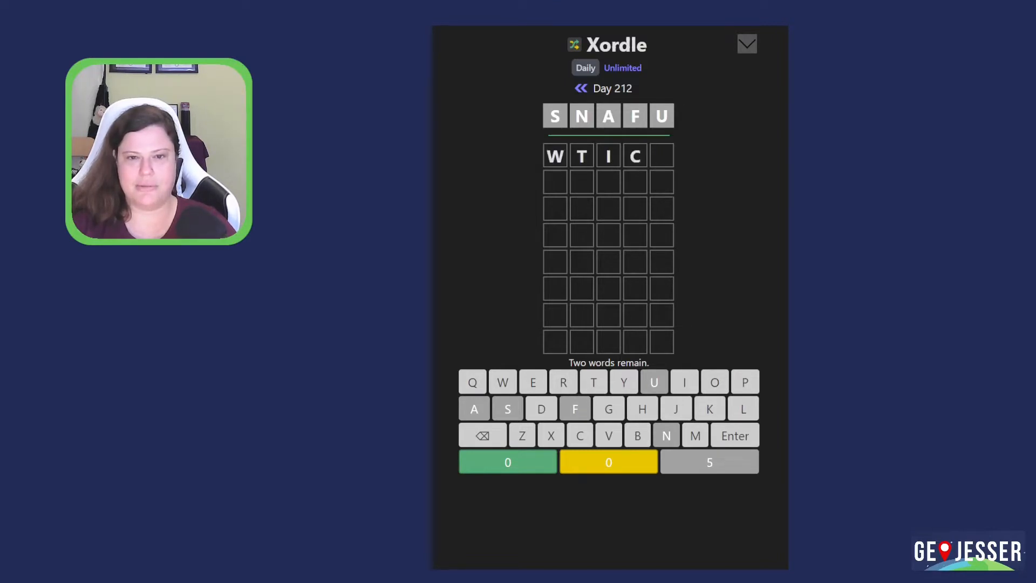
{"action": "key", "text": "BackSpace"}
{"action": "key", "text": "BackSpace"}
{"action": "key", "text": "BackSpace"}
{"action": "type", "text": "ITCH"}
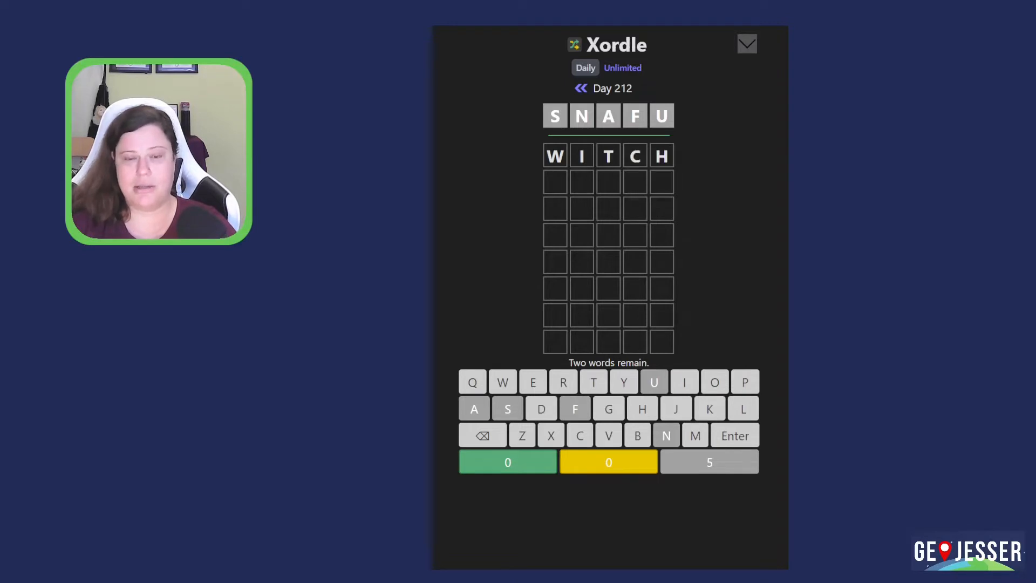
{"action": "key", "text": "Return"}
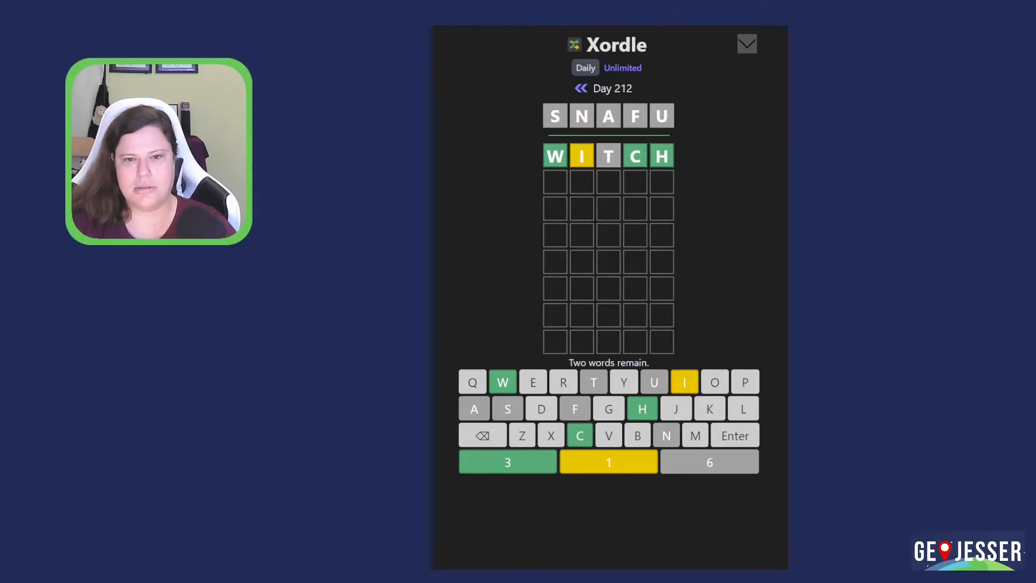
{"action": "type", "text": "which"}
{"action": "key", "text": "Return"}
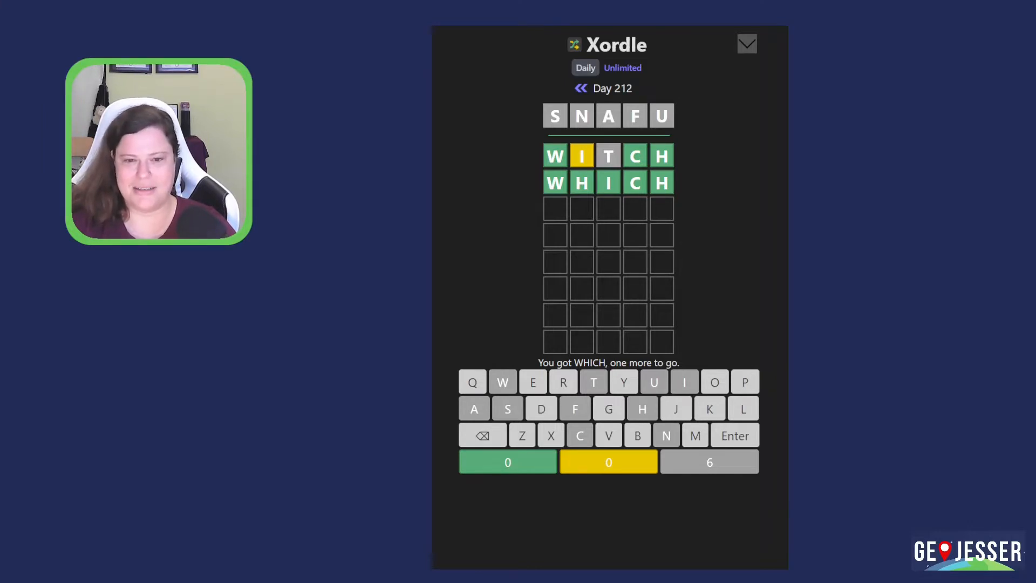
{"action": "type", "text": "GRE"}
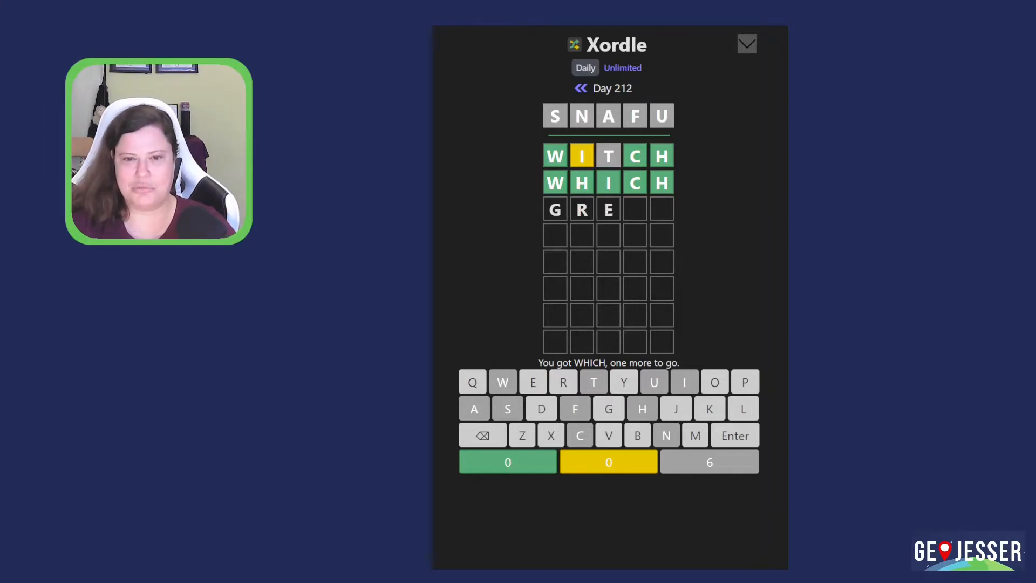
{"action": "type", "text": "ED"}
- Guess GREED, BLOOM and MOMMY, solving the second word MOMMY to win Day 212
{"action": "key", "text": "Return"}
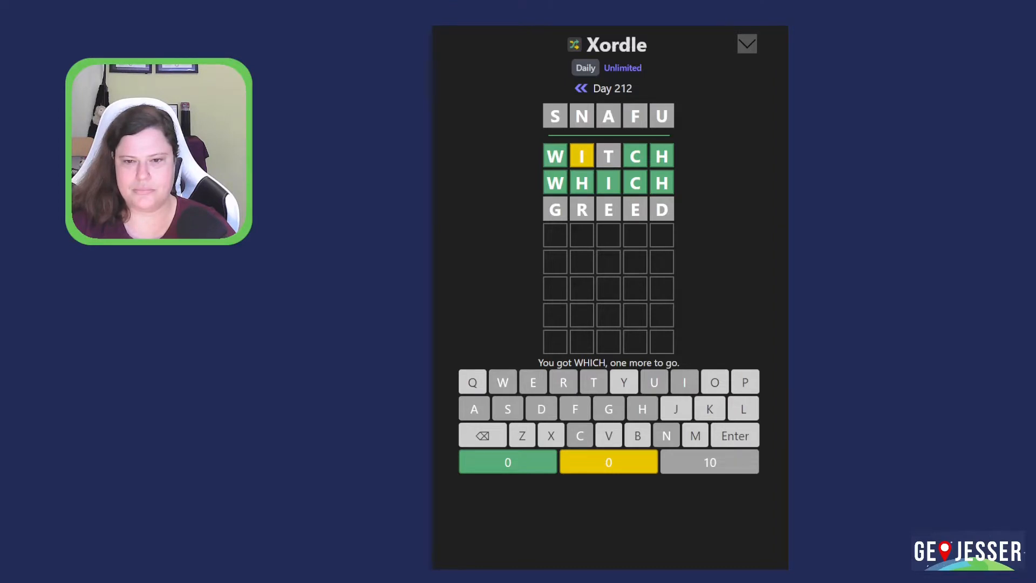
{"action": "type", "text": "BLOOM"}
{"action": "key", "text": "Return"}
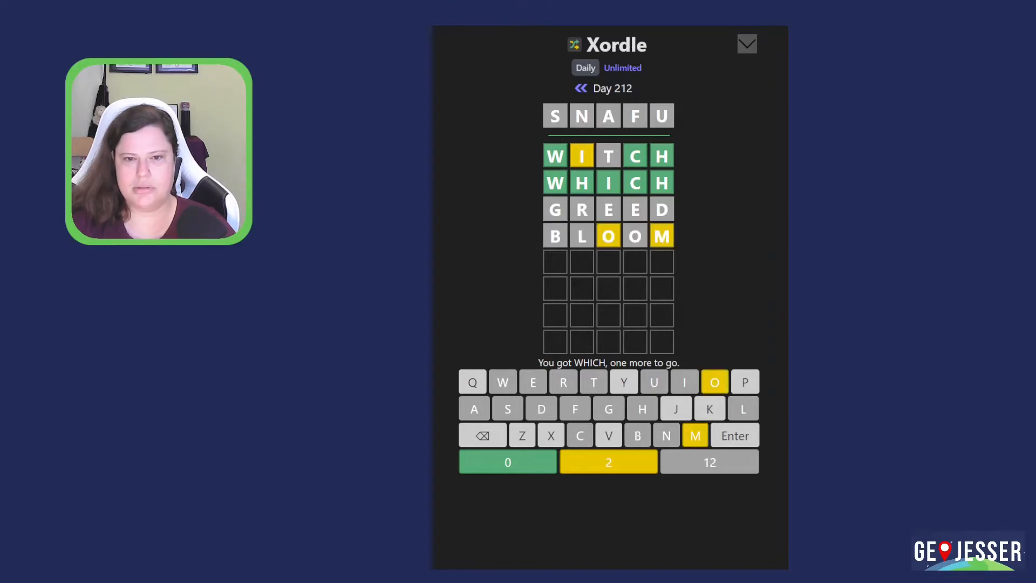
{"action": "type", "text": "MO"}
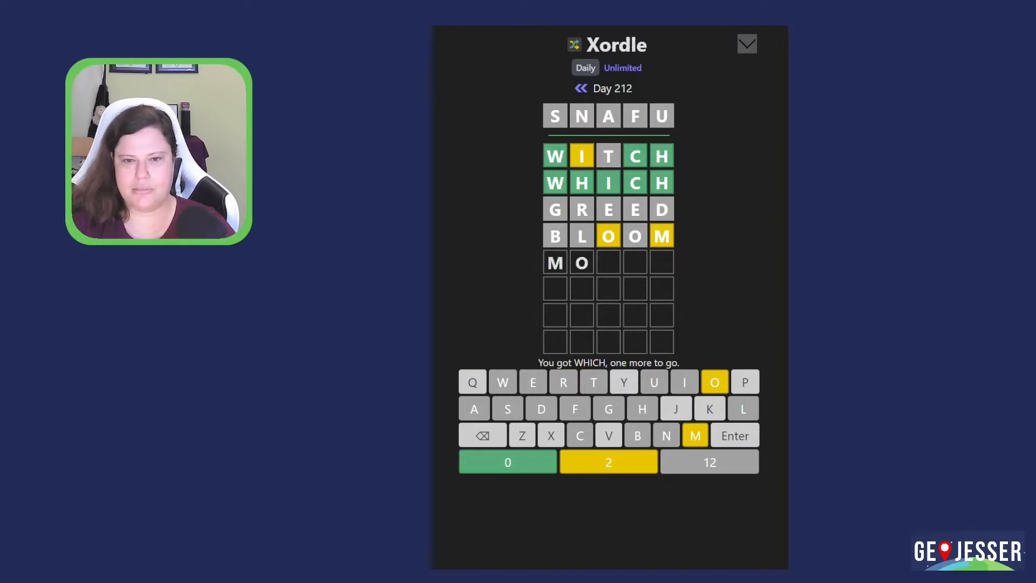
{"action": "type", "text": "MMY"}
{"action": "key", "text": "Return"}
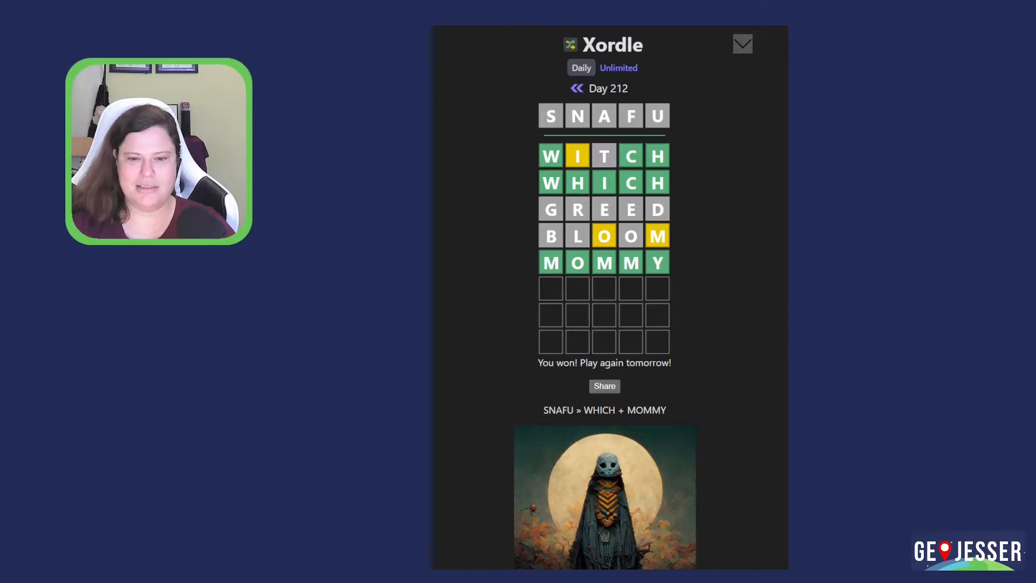
{"action": "scroll", "coordinate": [605, 324], "scroll_direction": "down", "scroll_amount": 1}
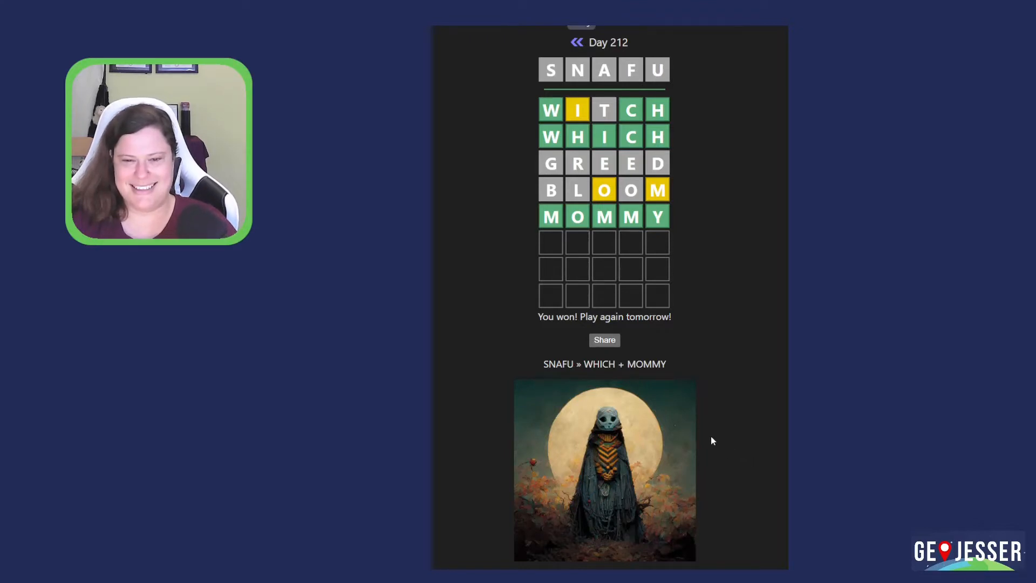
{"action": "scroll", "coordinate": [684, 434], "scroll_direction": "up", "scroll_amount": 1}
{"action": "scroll", "coordinate": [684, 434], "scroll_direction": "up", "scroll_amount": 2}
{"action": "scroll", "coordinate": [691, 419], "scroll_direction": "down", "scroll_amount": 2}
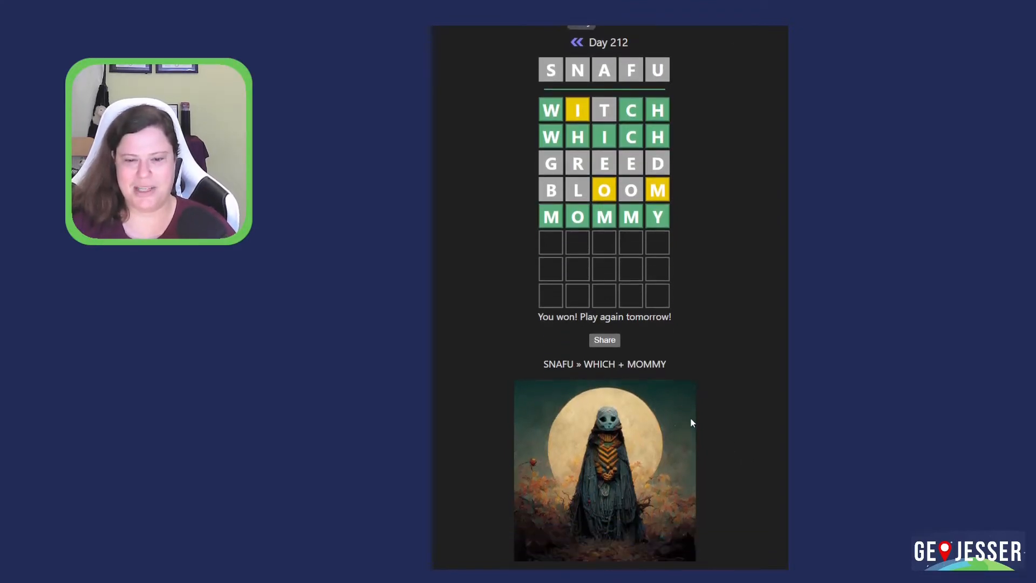
{"action": "scroll", "coordinate": [690, 419], "scroll_direction": "up", "scroll_amount": 1}
{"action": "scroll", "coordinate": [691, 419], "scroll_direction": "up", "scroll_amount": 1}
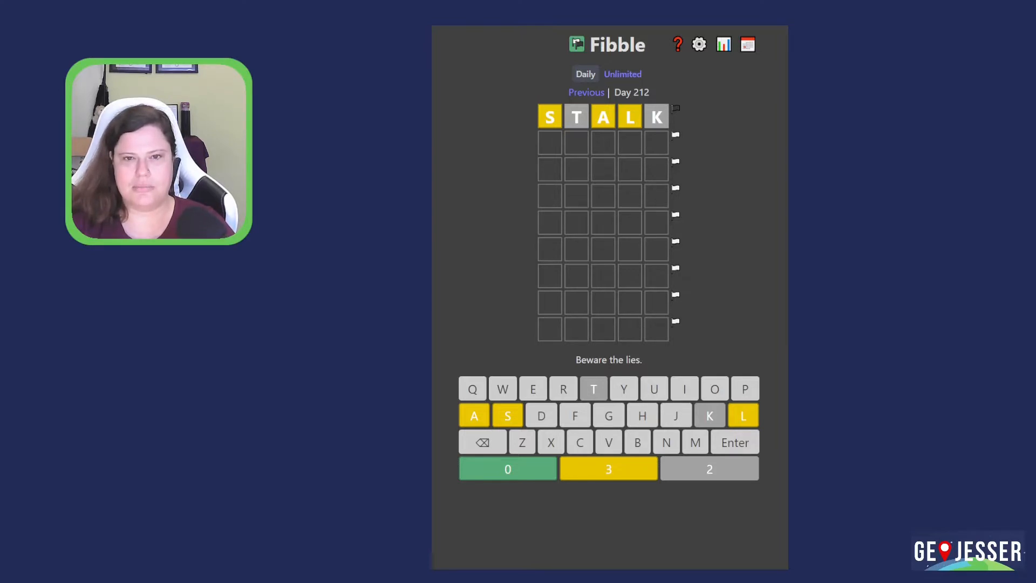
{"action": "type", "text": "STALL"}
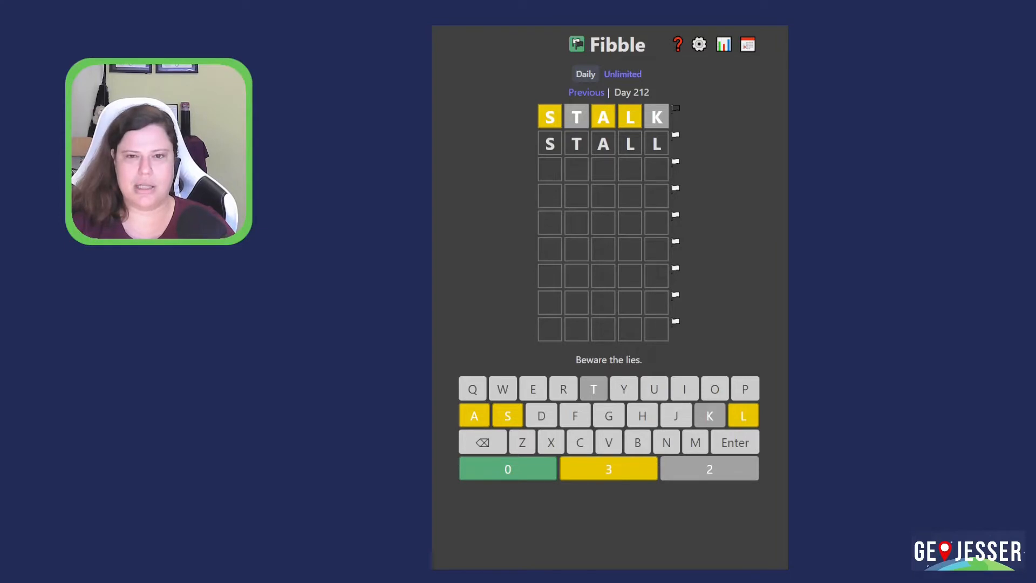
- Replace the tentative STALL with SCALD and submit it as Fibble's second guess
{"action": "key", "text": "BackSpace"}
{"action": "key", "text": "BackSpace"}
{"action": "key", "text": "BackSpace"}
{"action": "key", "text": "BackSpace"}
{"action": "key", "text": "BackSpace"}
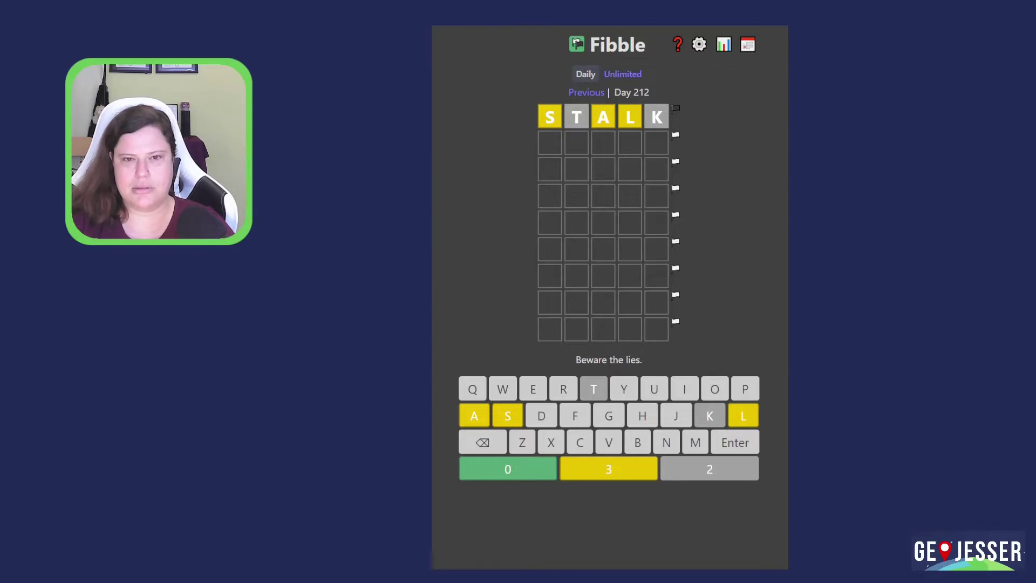
{"action": "type", "text": "S"}
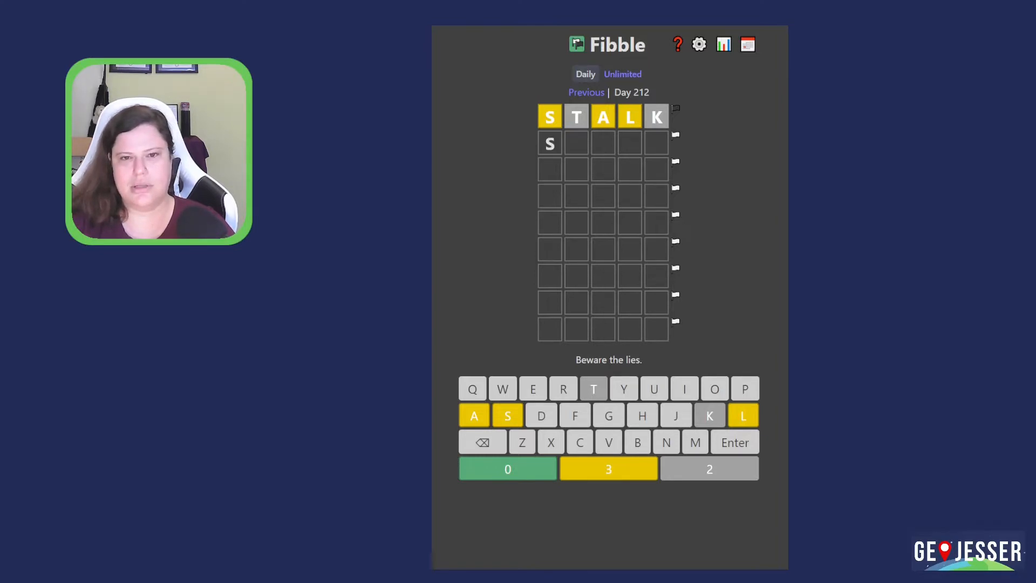
{"action": "type", "text": "CALD"}
{"action": "key", "text": "Return"}
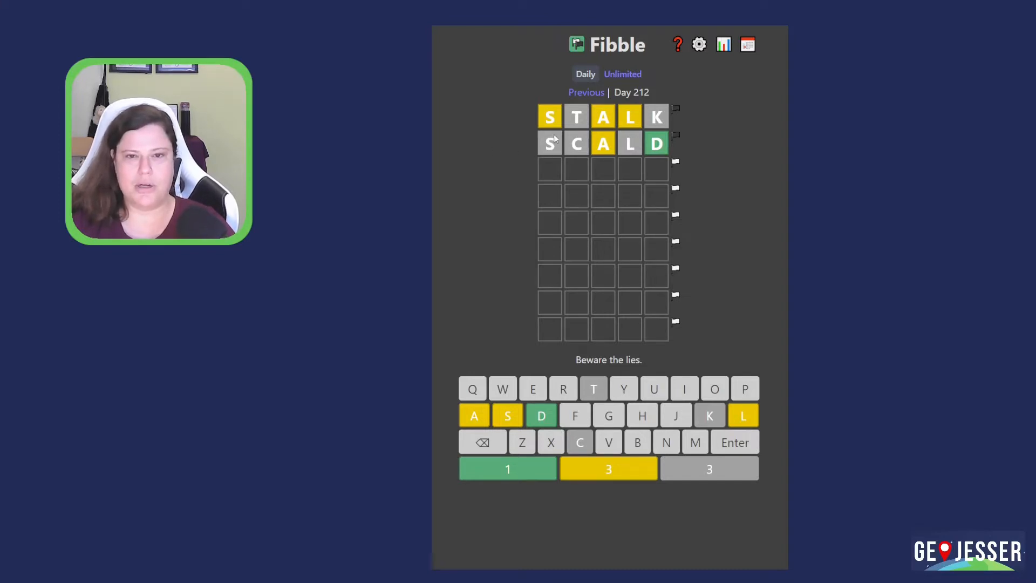
- Outline T, A, K in STALK and C, A, D in SCALD as suspected lies
{"action": "left_click", "coordinate": [576, 118]}
{"action": "left_click", "coordinate": [576, 144]}
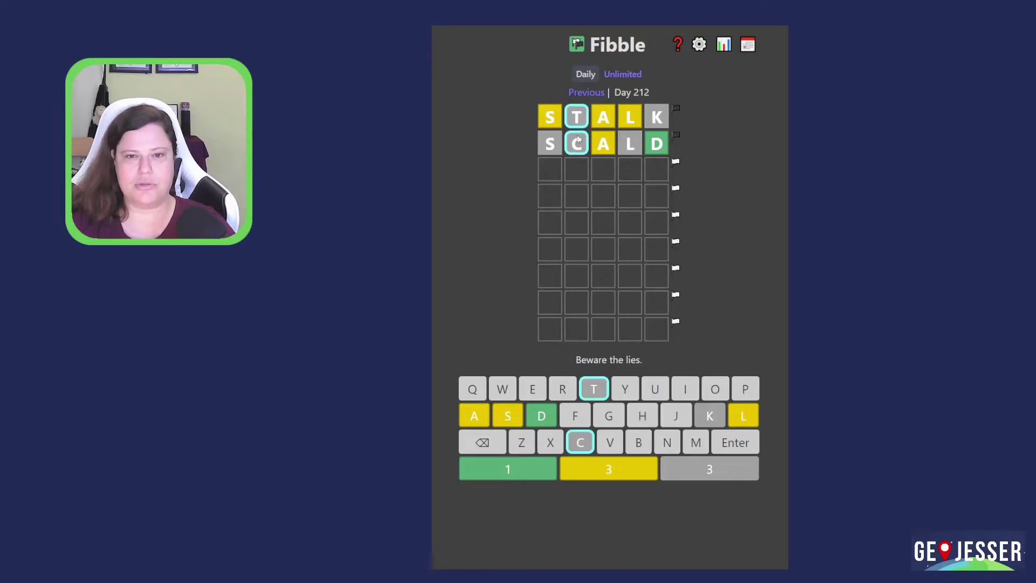
{"action": "left_click", "coordinate": [603, 118]}
{"action": "left_click", "coordinate": [604, 144]}
{"action": "left_click", "coordinate": [656, 119]}
{"action": "left_click", "coordinate": [656, 144]}
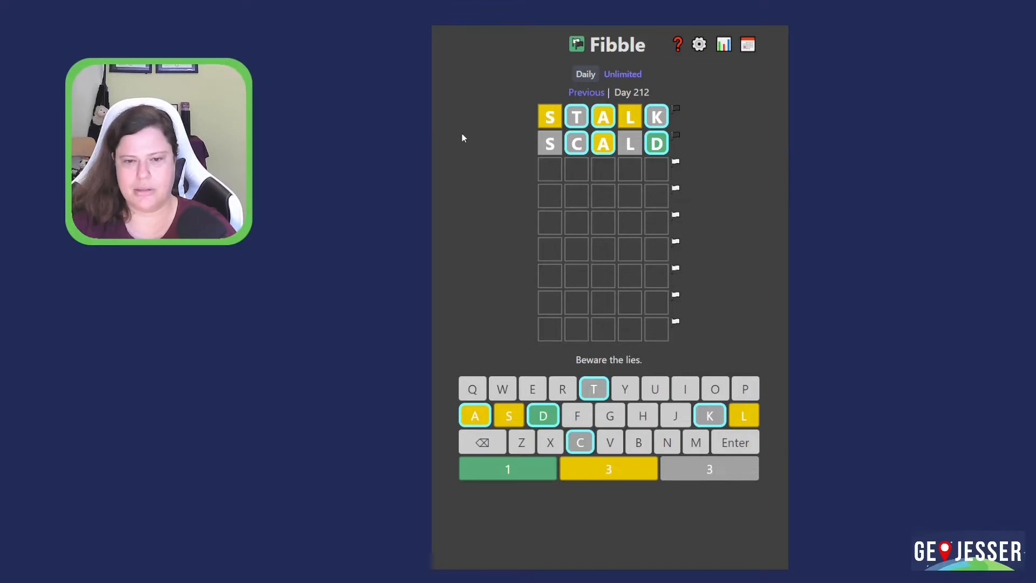
{"action": "type", "text": "p"}
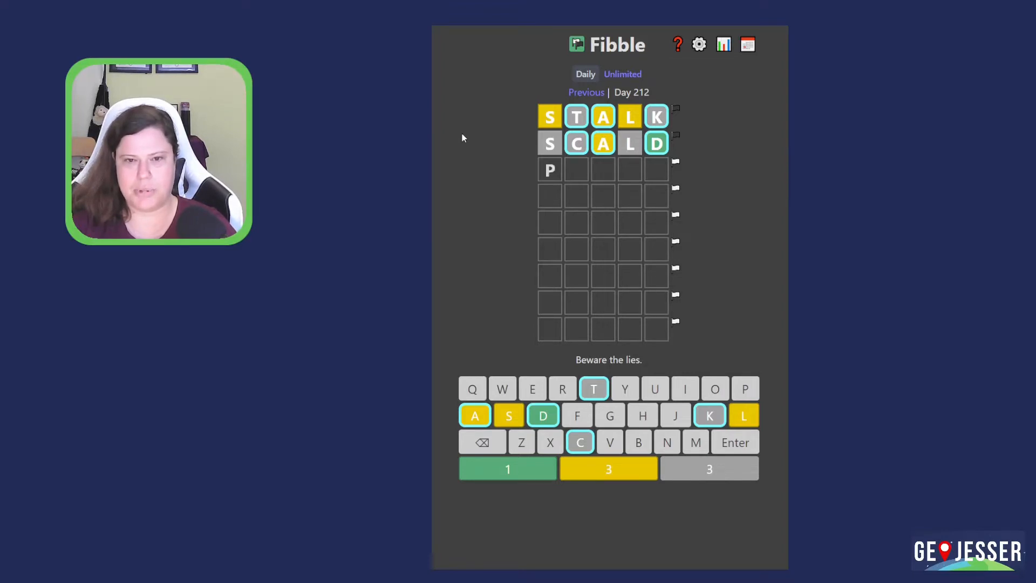
{"action": "type", "text": "lead"}
- Submit PLEAD to win Fibble, then move to Warmle's Day 212 puzzle
{"action": "key", "text": "Return"}
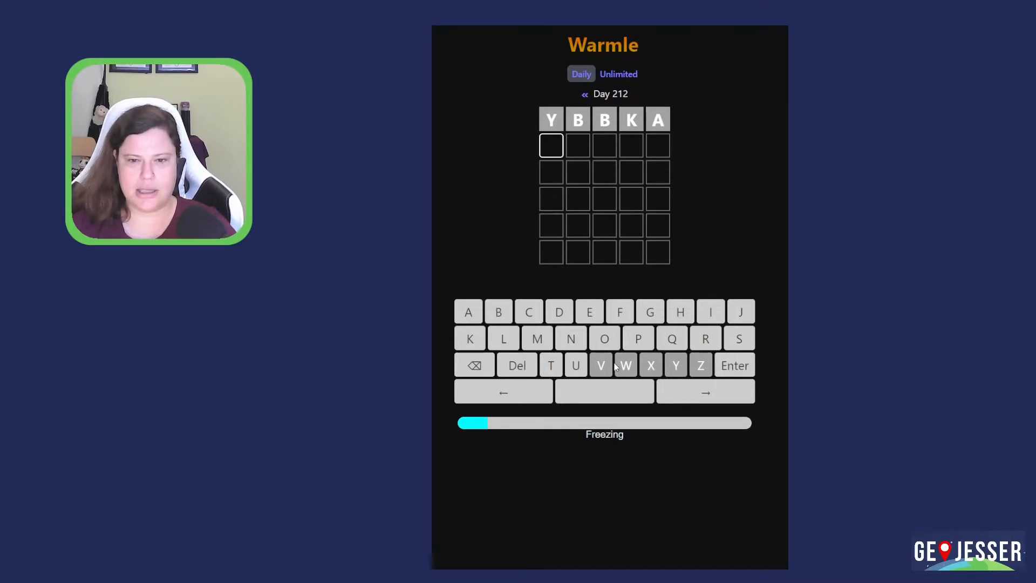
- Clear the stray letters and submit GHOST as Warmle's second guess, rated Chilly
{"action": "left_click", "coordinate": [589, 145]}
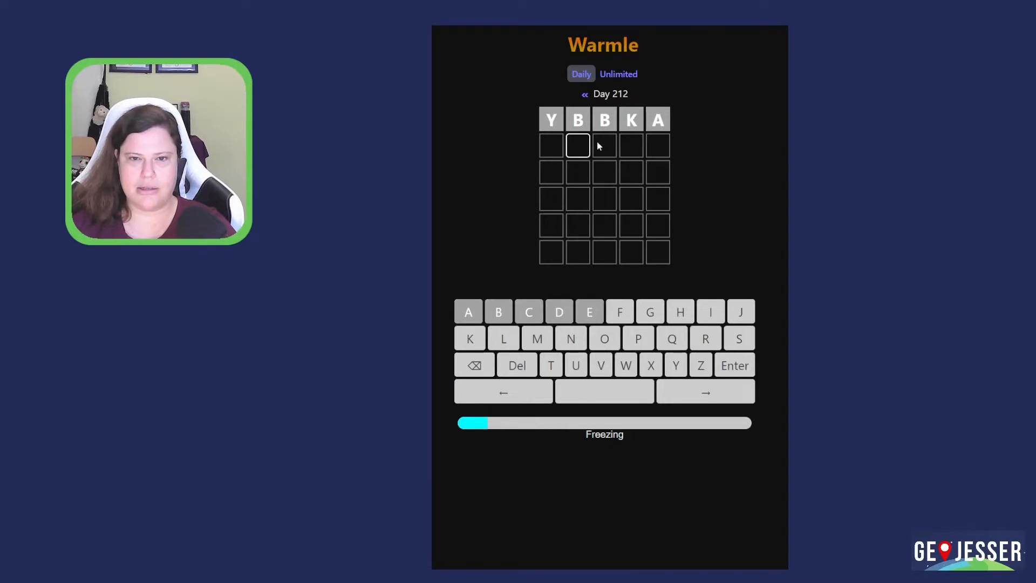
{"action": "left_click", "coordinate": [630, 144]}
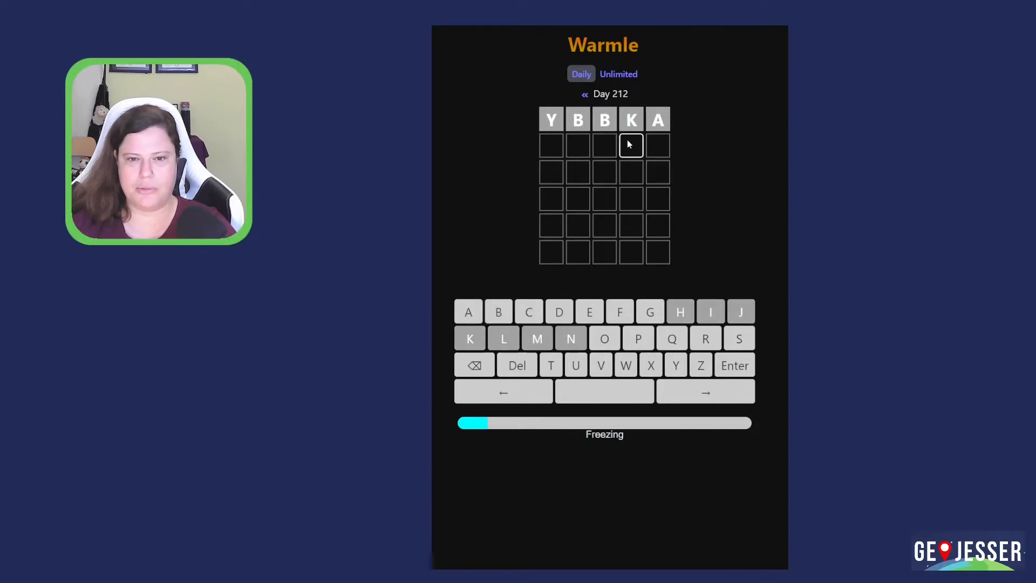
{"action": "left_click", "coordinate": [657, 145]}
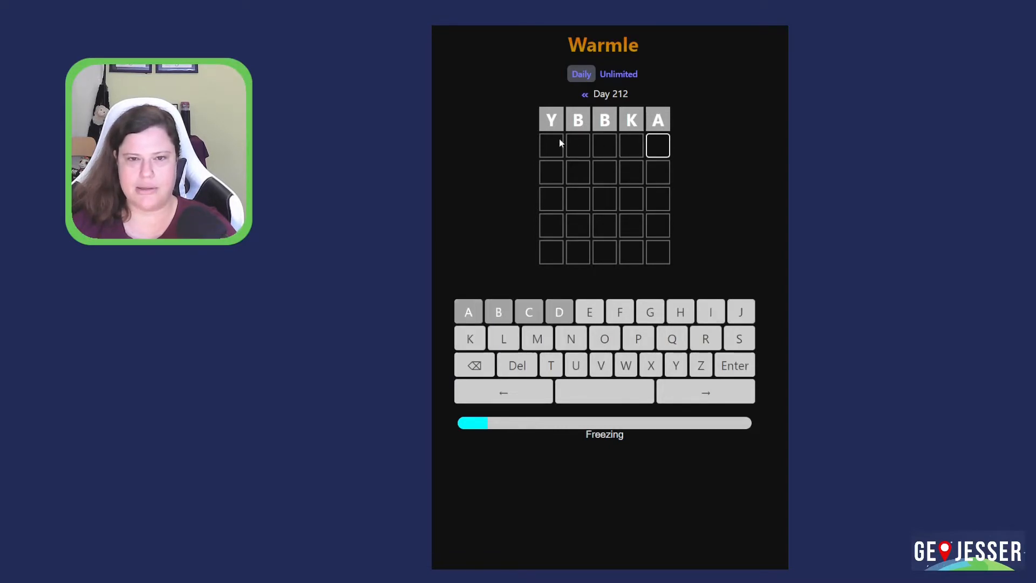
{"action": "left_click", "coordinate": [552, 144]}
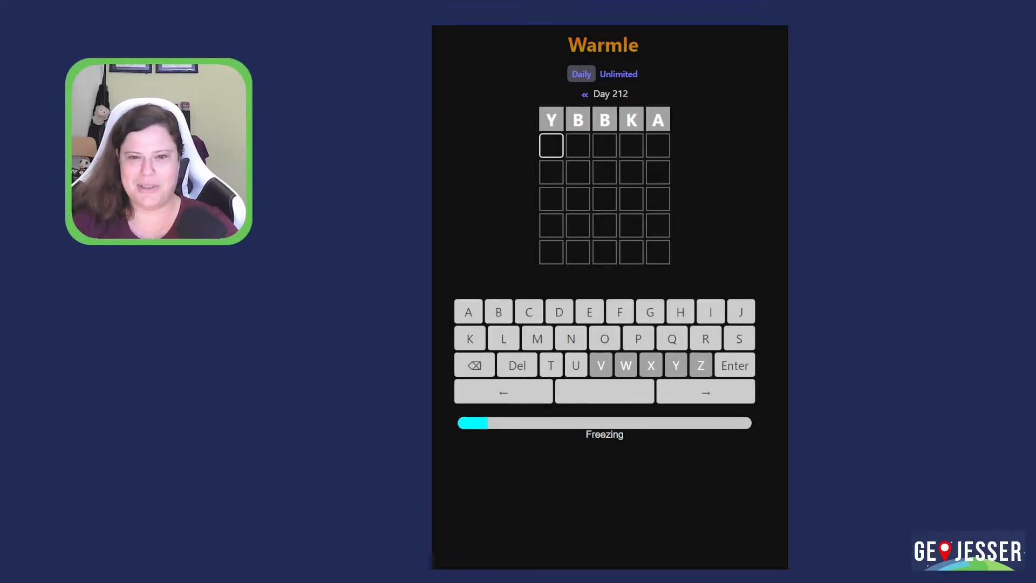
{"action": "type", "text": "ch"}
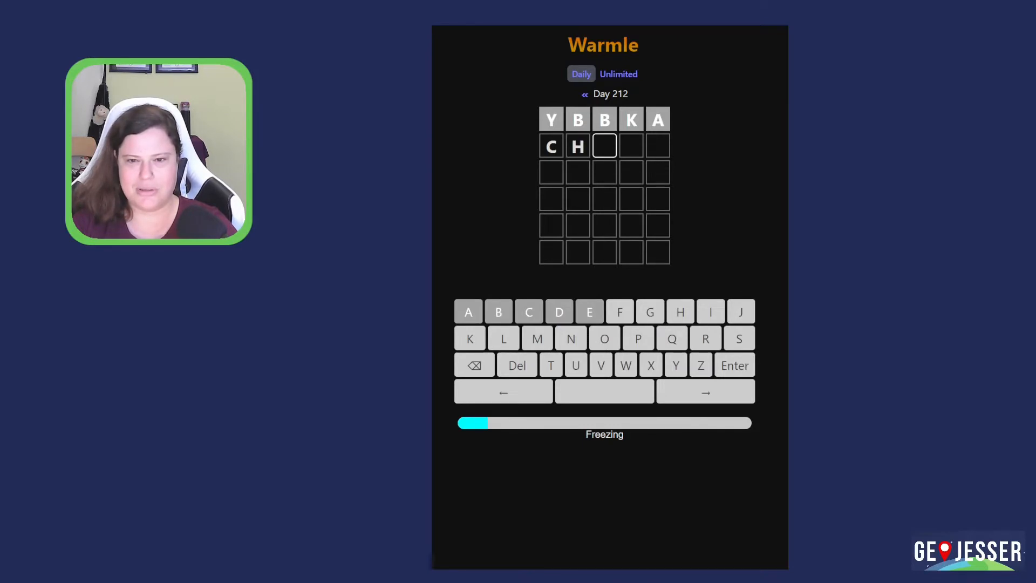
{"action": "key", "text": "BackSpace"}
{"action": "key", "text": "BackSpace"}
{"action": "type", "text": "g"}
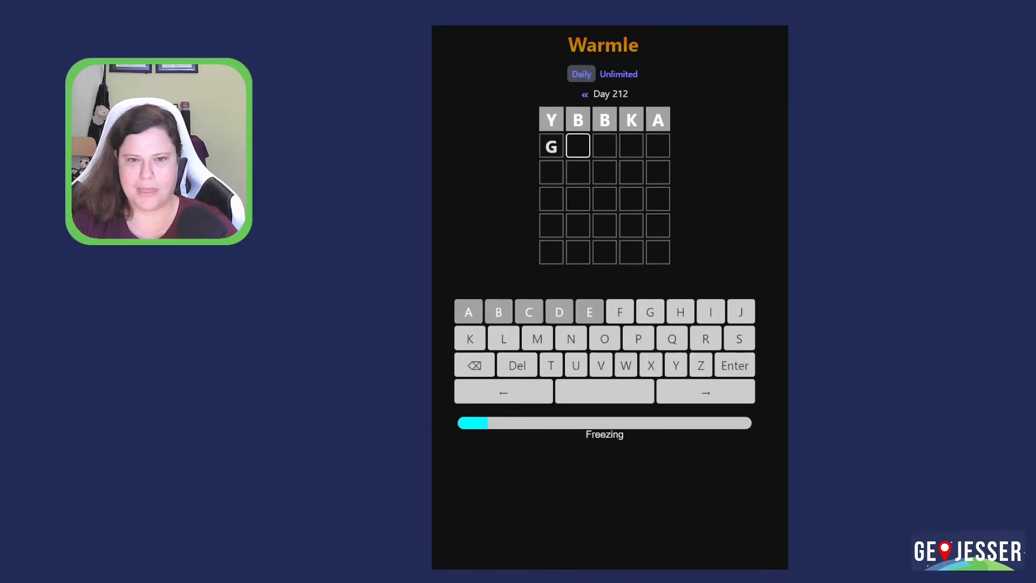
{"action": "type", "text": "ho"}
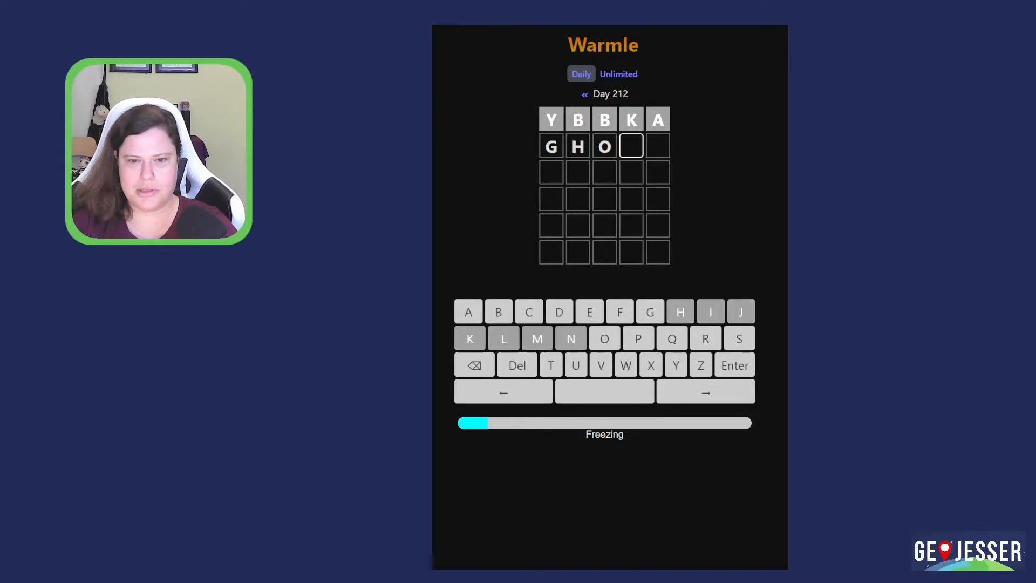
{"action": "type", "text": "st"}
{"action": "key", "text": "Return"}
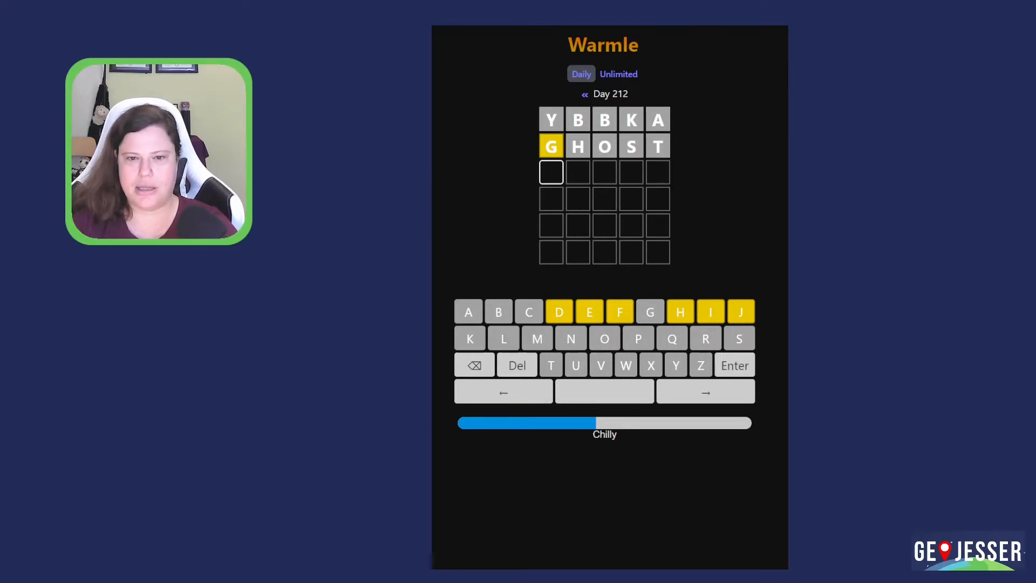
{"action": "type", "text": "d"}
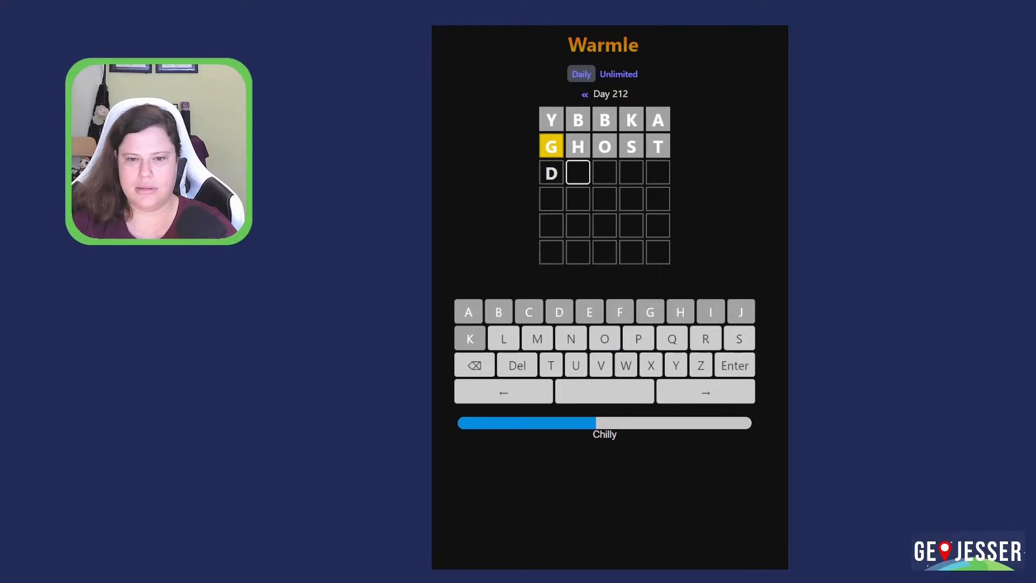
{"action": "type", "text": "r"}
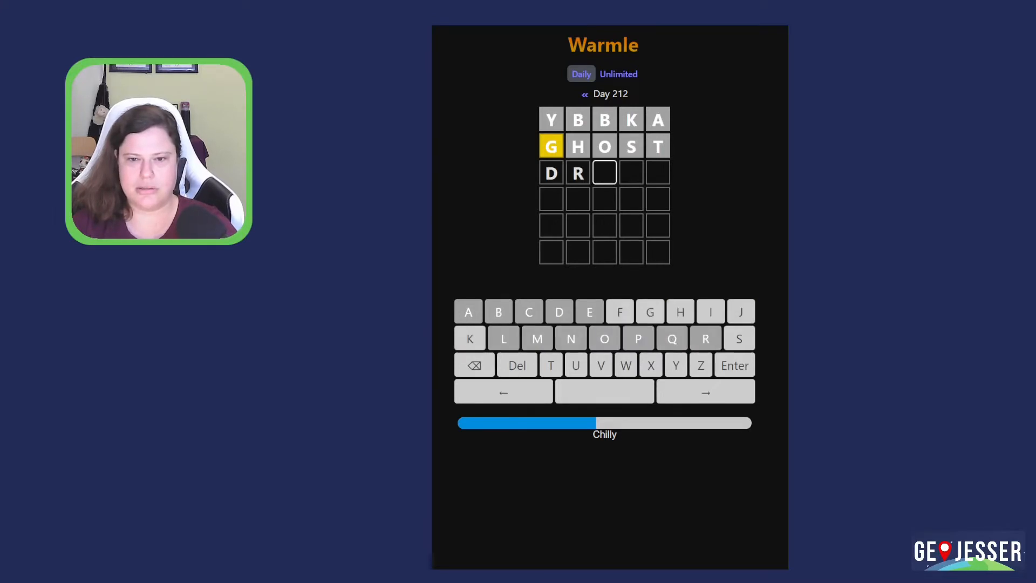
{"action": "type", "text": "i"}
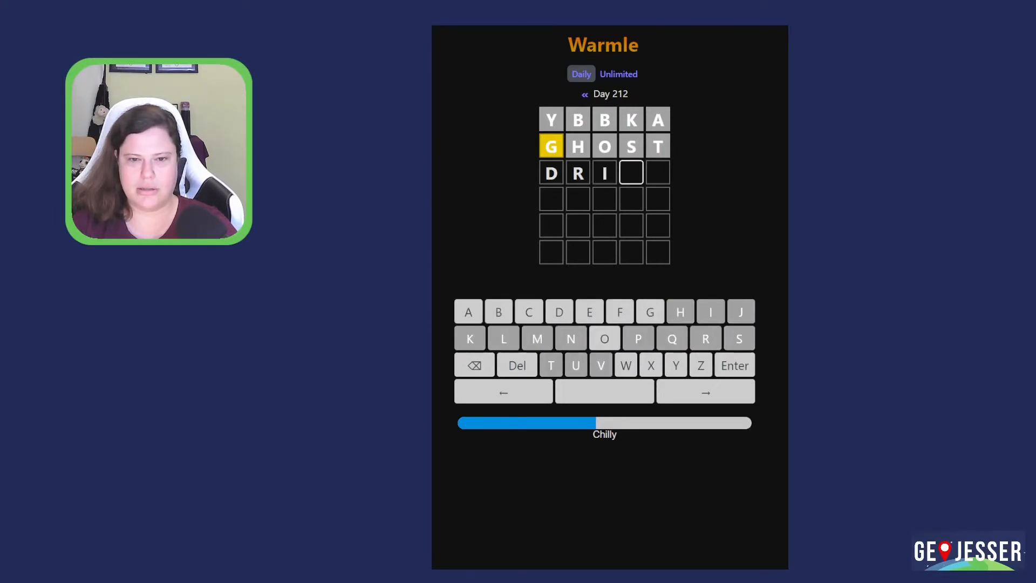
- Erase the tentative D, R, U, I letters so the third row is empty again
{"action": "key", "text": "BackSpace"}
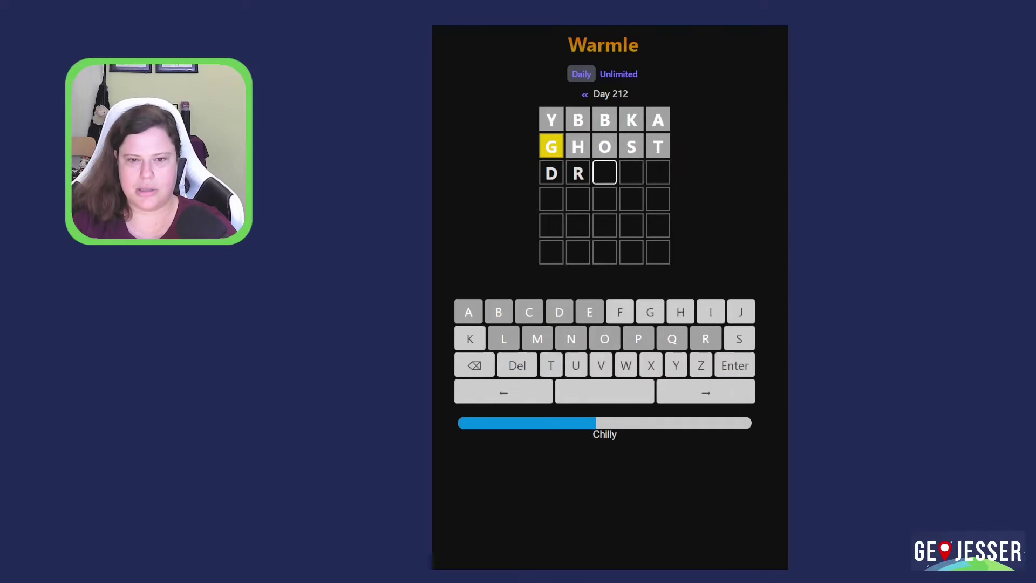
{"action": "type", "text": "u"}
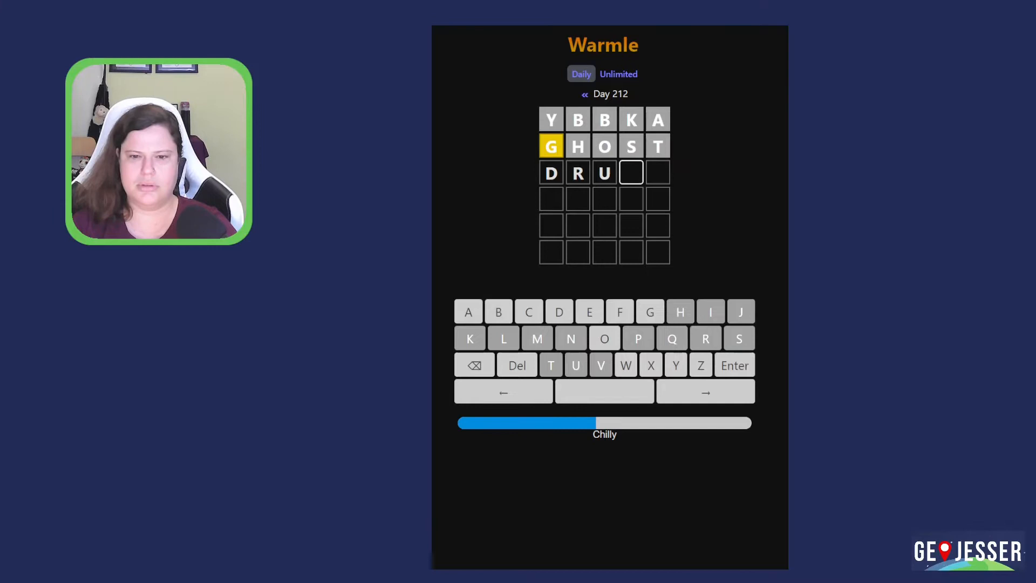
{"action": "key", "text": "BackSpace"}
{"action": "key", "text": "BackSpace"}
{"action": "key", "text": "BackSpace"}
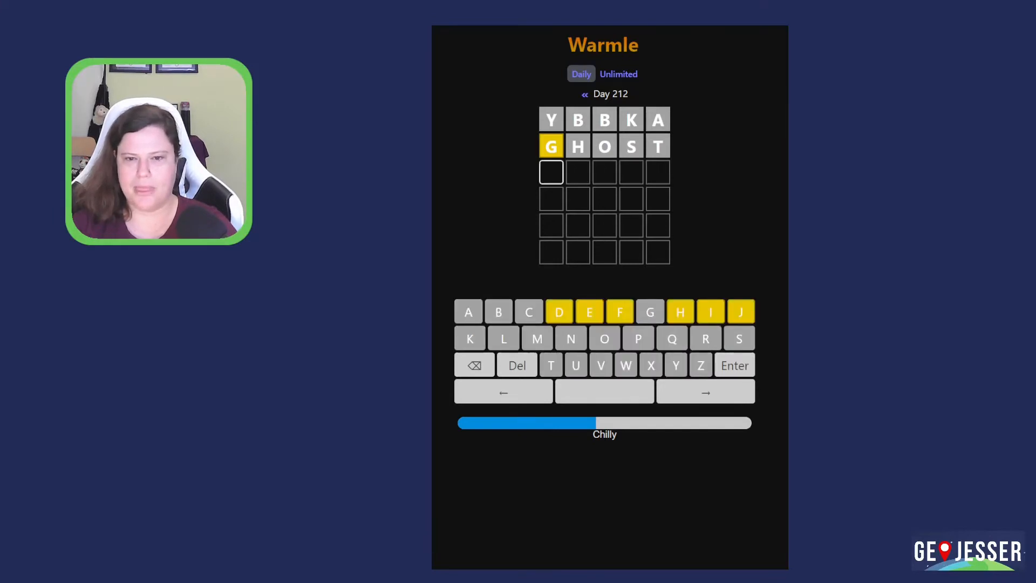
{"action": "type", "text": "f"}
{"action": "key", "text": "BackSpace"}
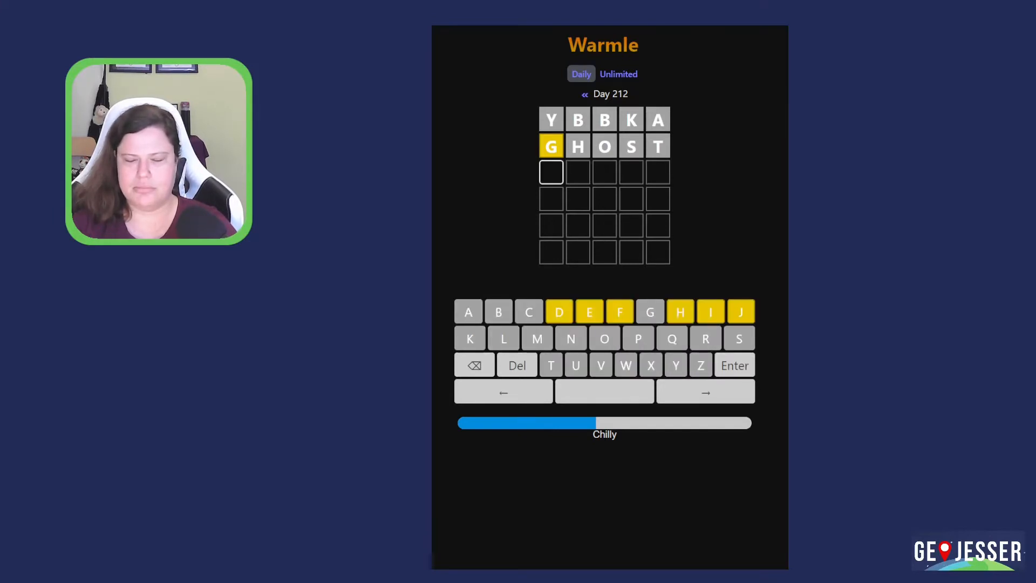
{"action": "type", "text": "f"}
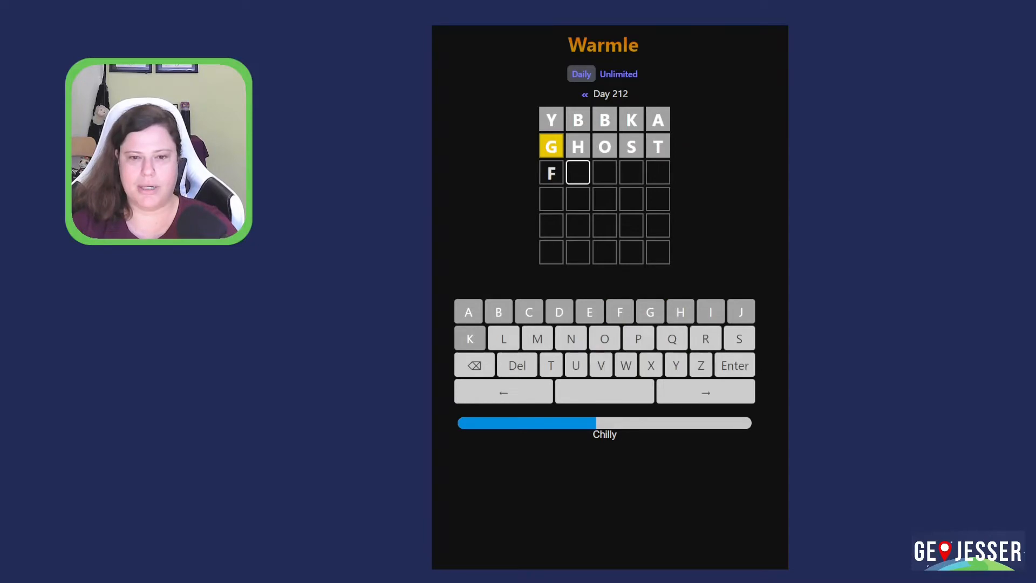
{"action": "type", "text": "r"}
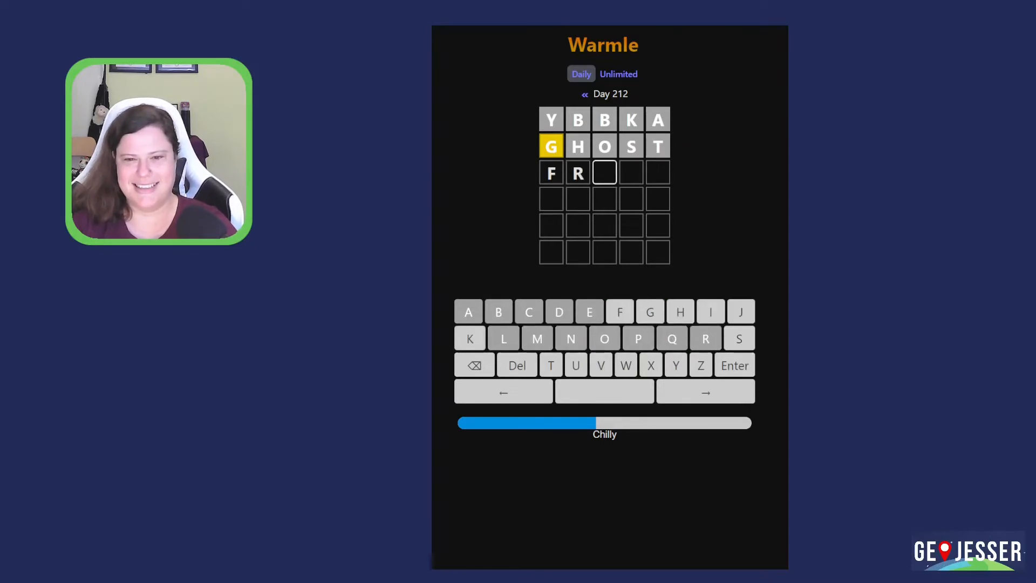
{"action": "type", "text": "i"}
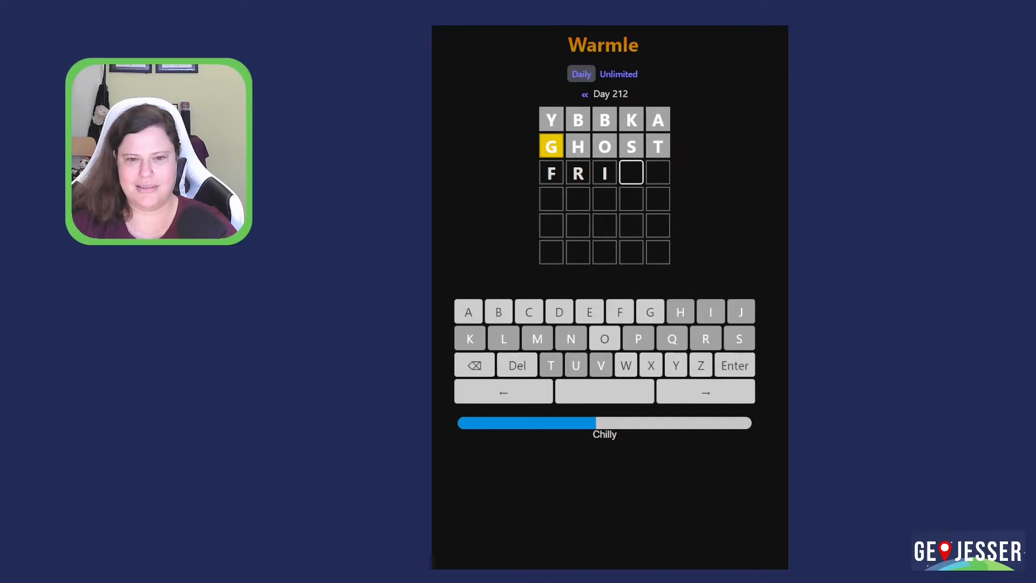
{"action": "type", "text": "e"}
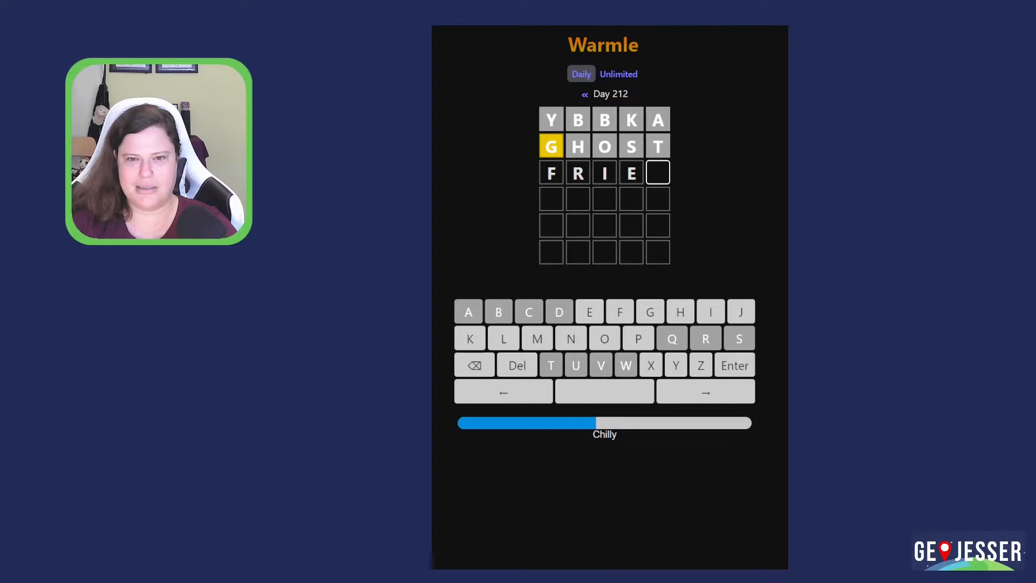
- Rework the tentative FRIE/FL letters in the third row, erasing them
{"action": "key", "text": "BackSpace"}
{"action": "key", "text": "BackSpace"}
{"action": "type", "text": "L"}
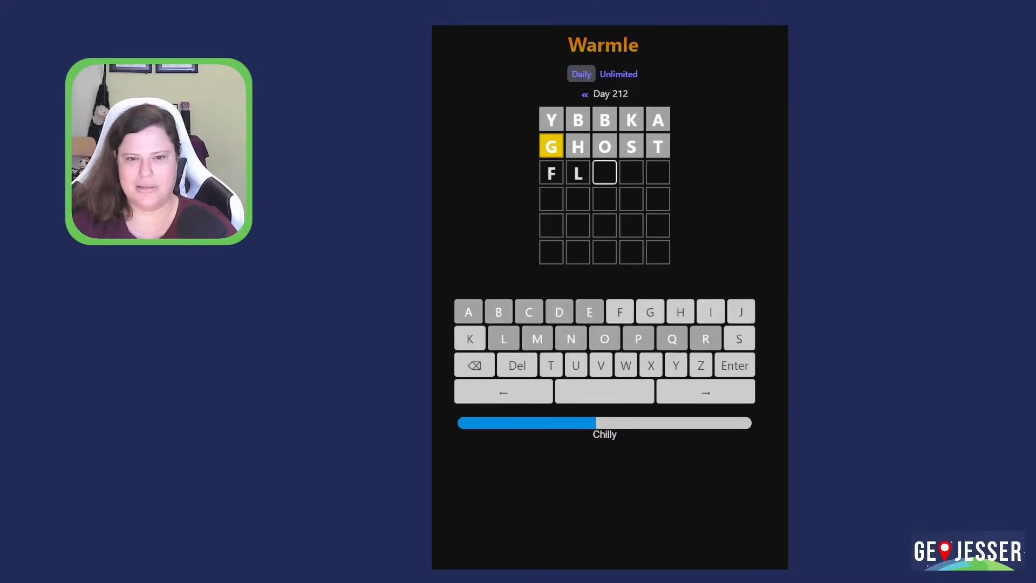
{"action": "key", "text": "BackSpace"}
{"action": "type", "text": "L"}
{"action": "type", "text": "IE"}
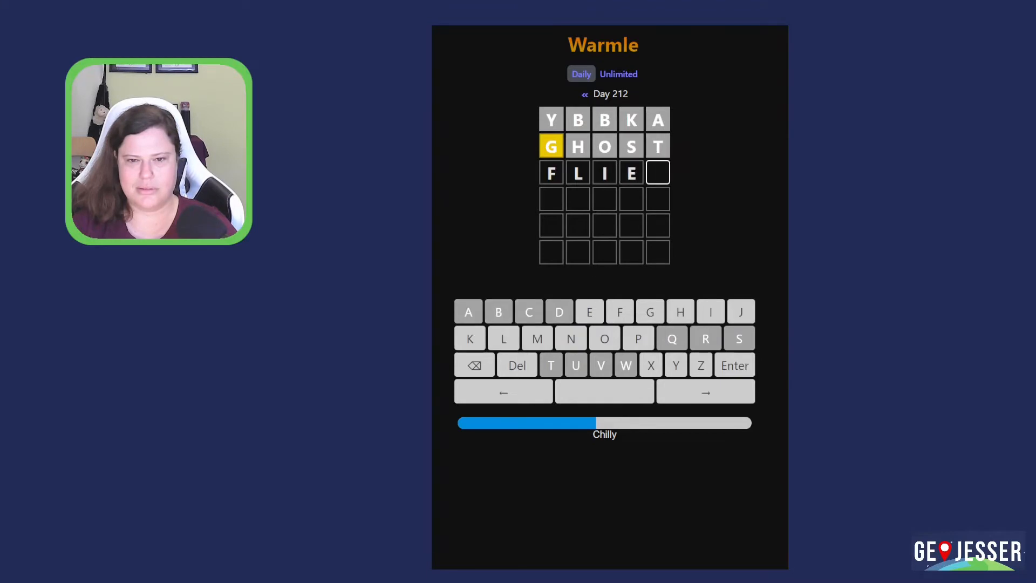
{"action": "key", "text": "BackSpace"}
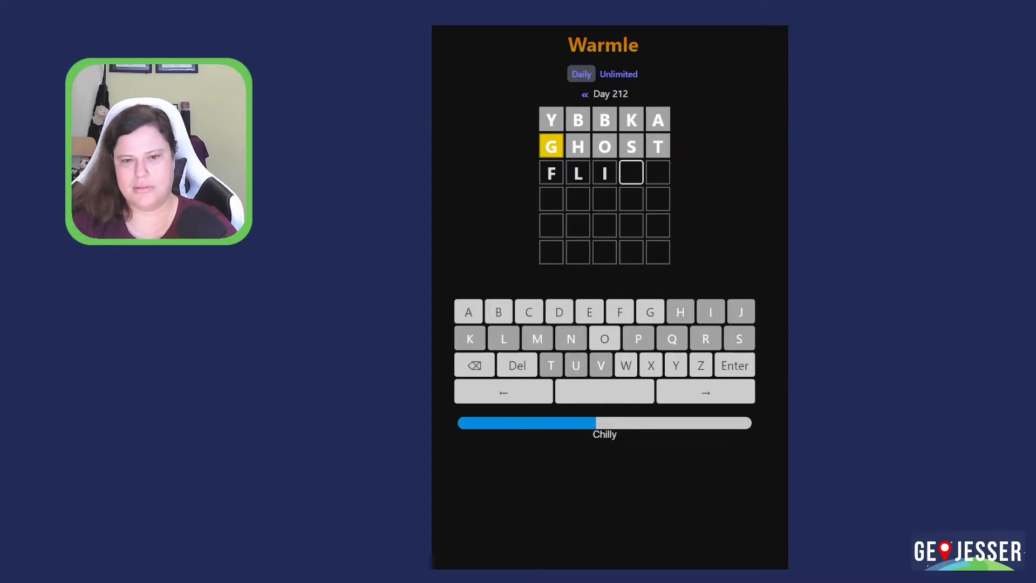
{"action": "key", "text": "Right"}
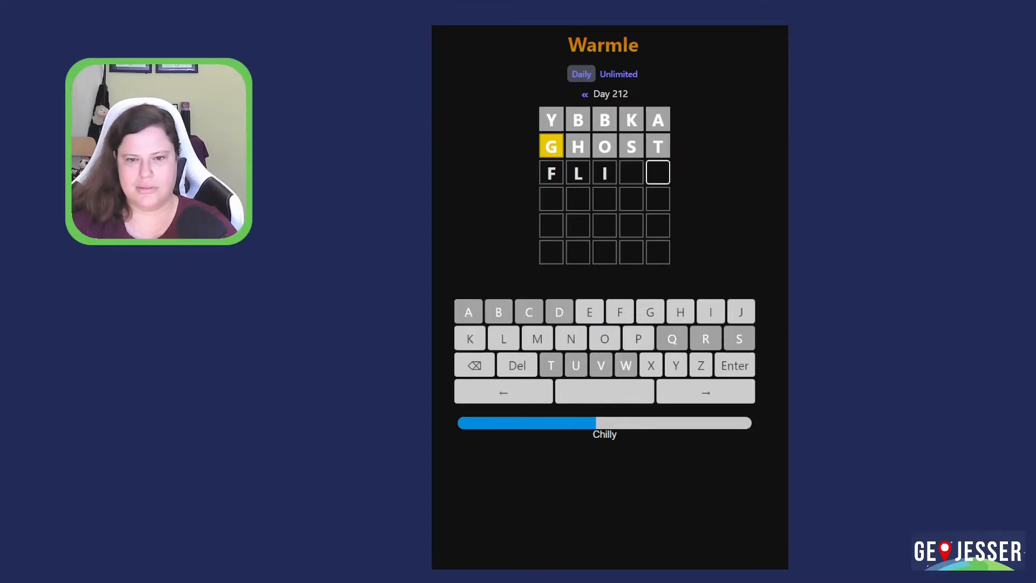
{"action": "type", "text": "E"}
{"action": "key", "text": "Left"}
{"action": "key", "text": "Left"}
{"action": "key", "text": "Right"}
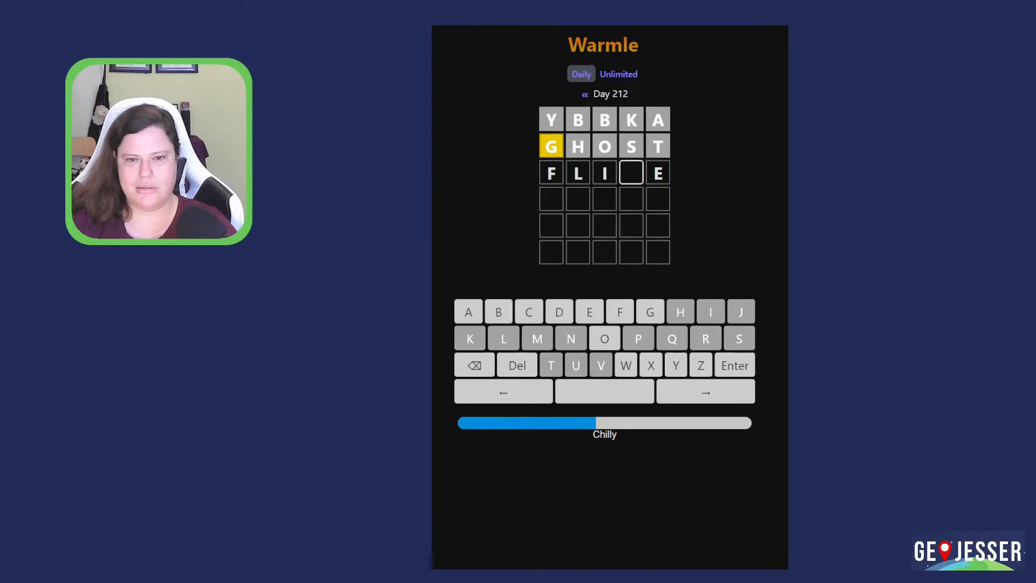
{"action": "key", "text": "Left"}
{"action": "key", "text": "Left"}
{"action": "key", "text": "Left"}
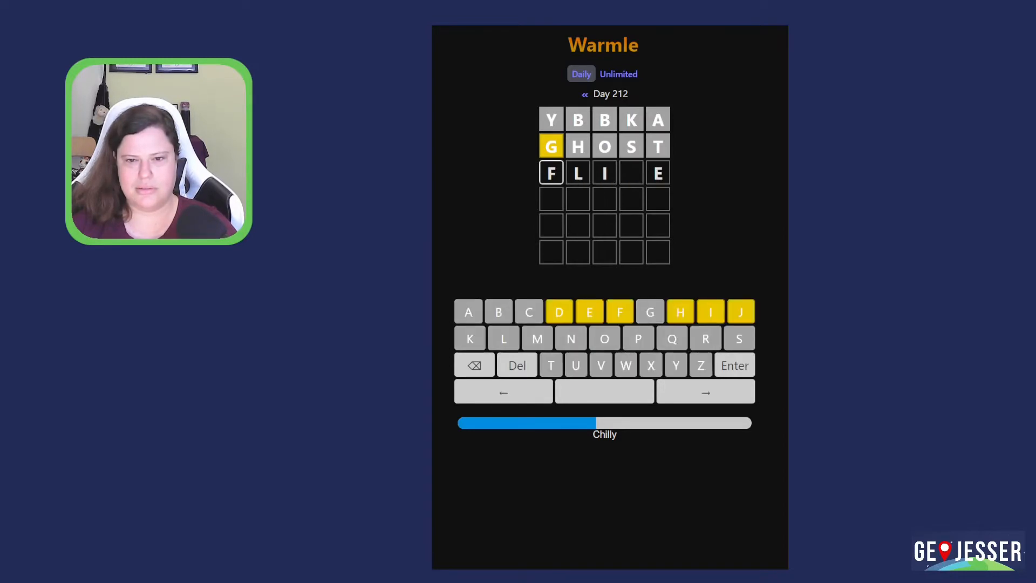
{"action": "key", "text": "Delete"}
{"action": "key", "text": "Delete"}
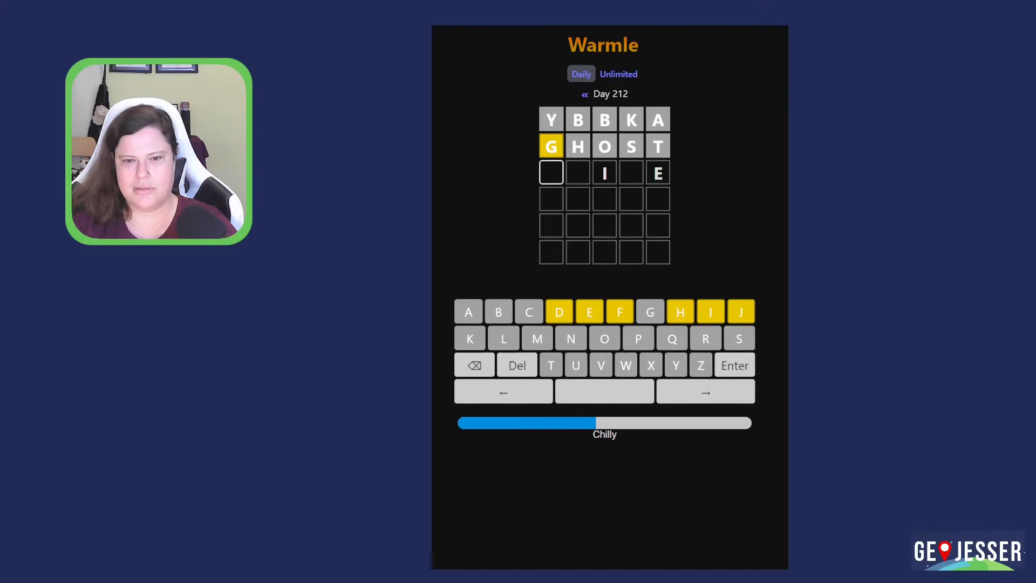
{"action": "type", "text": "d"}
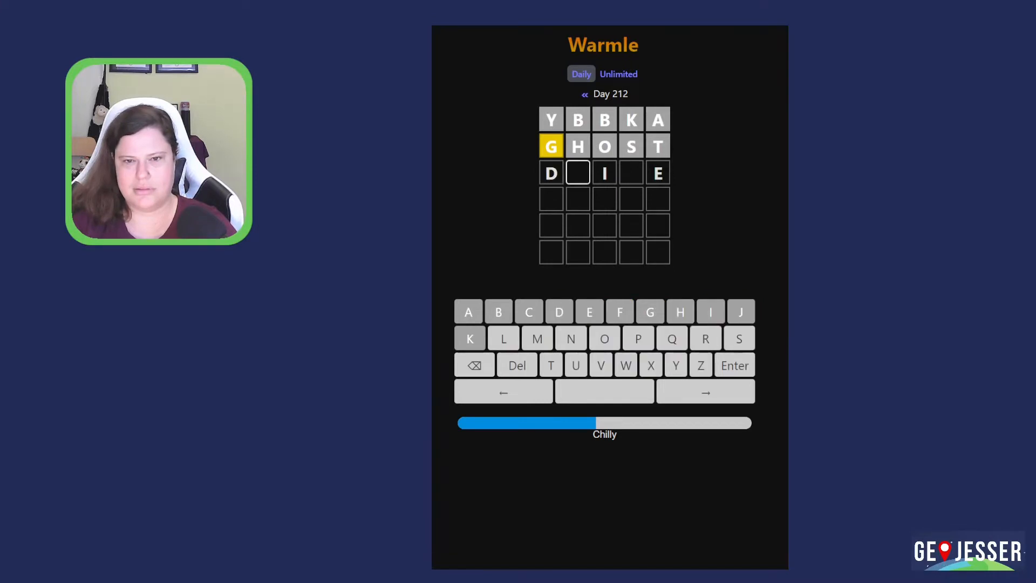
- Finish editing the row into HOTEL and submit it as the third guess
{"action": "key", "text": "BackSpace"}
{"action": "type", "text": "ho"}
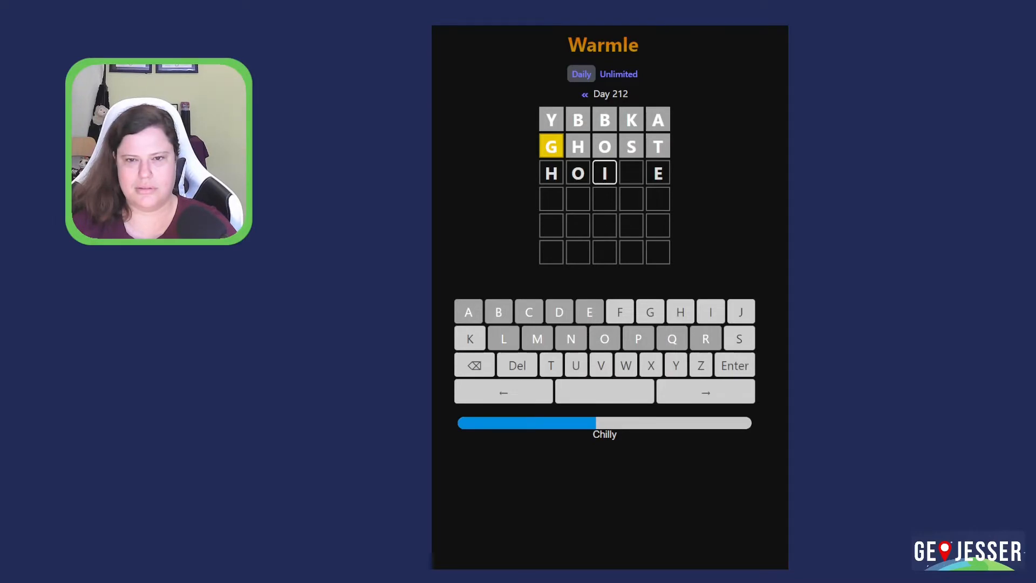
{"action": "key", "text": "Right"}
{"action": "key", "text": "Right"}
{"action": "key", "text": "BackSpace"}
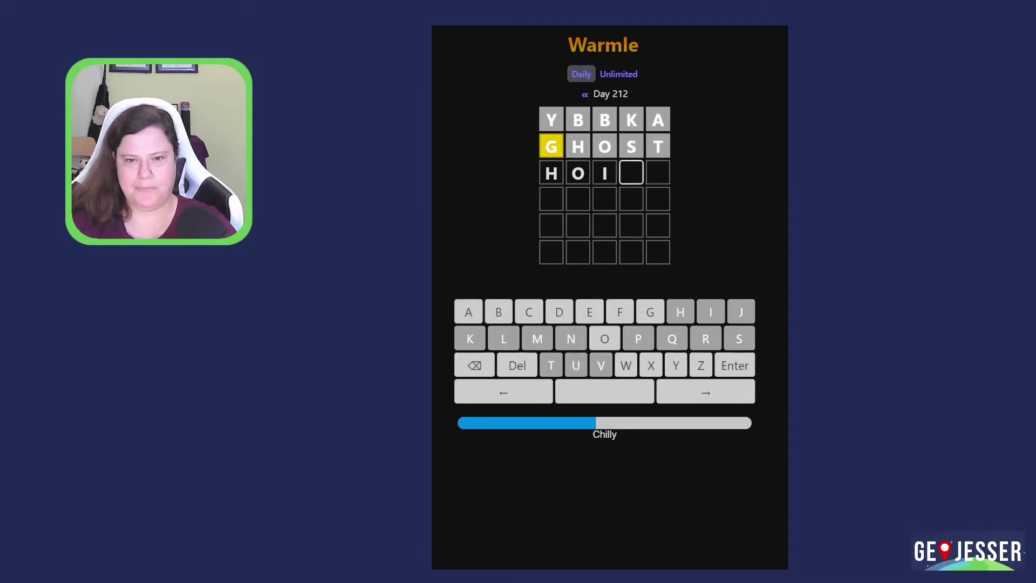
{"action": "key", "text": "Left"}
{"action": "key", "text": "BackSpace"}
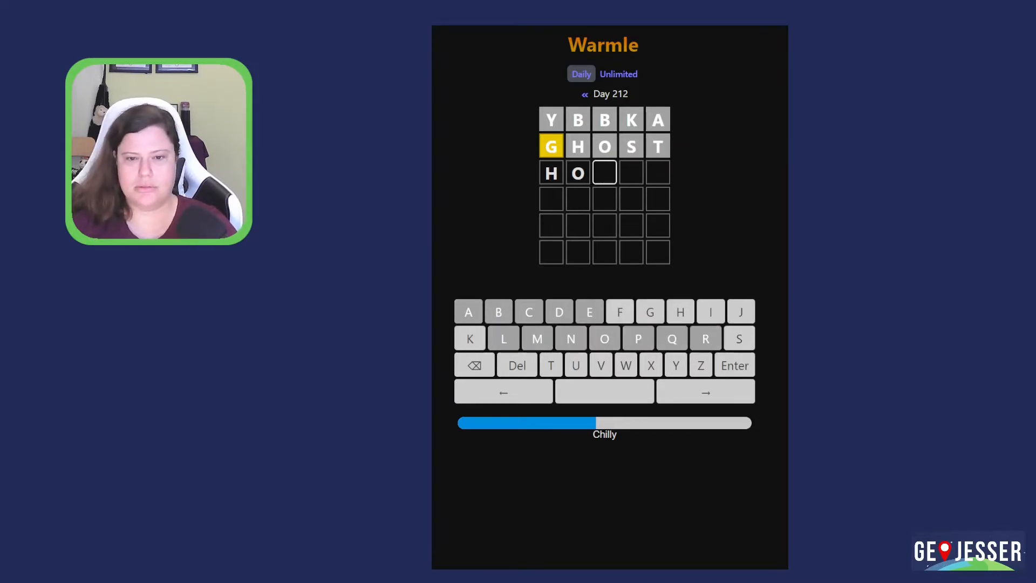
{"action": "type", "text": "TE"}
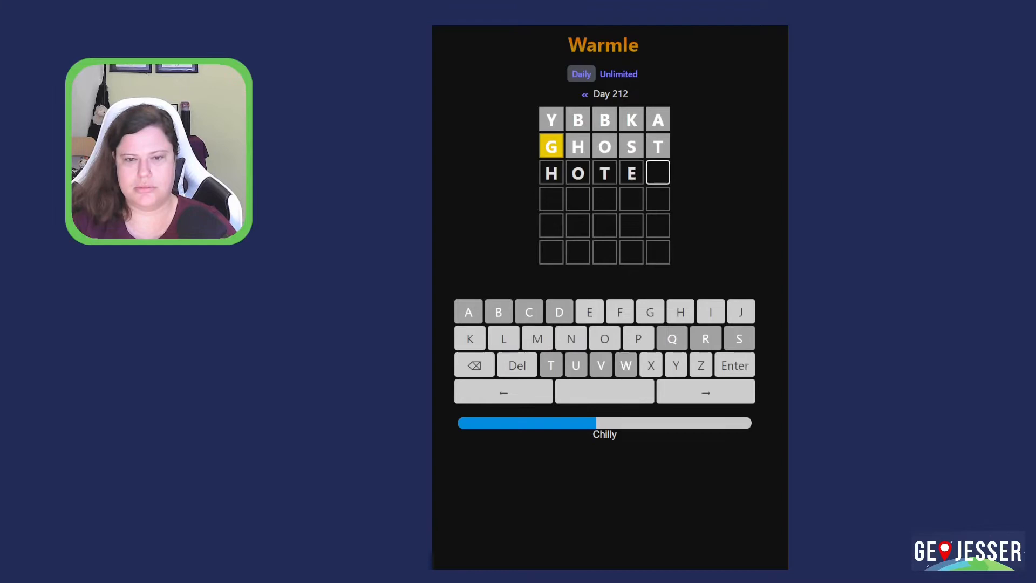
{"action": "type", "text": "L"}
{"action": "key", "text": "Return"}
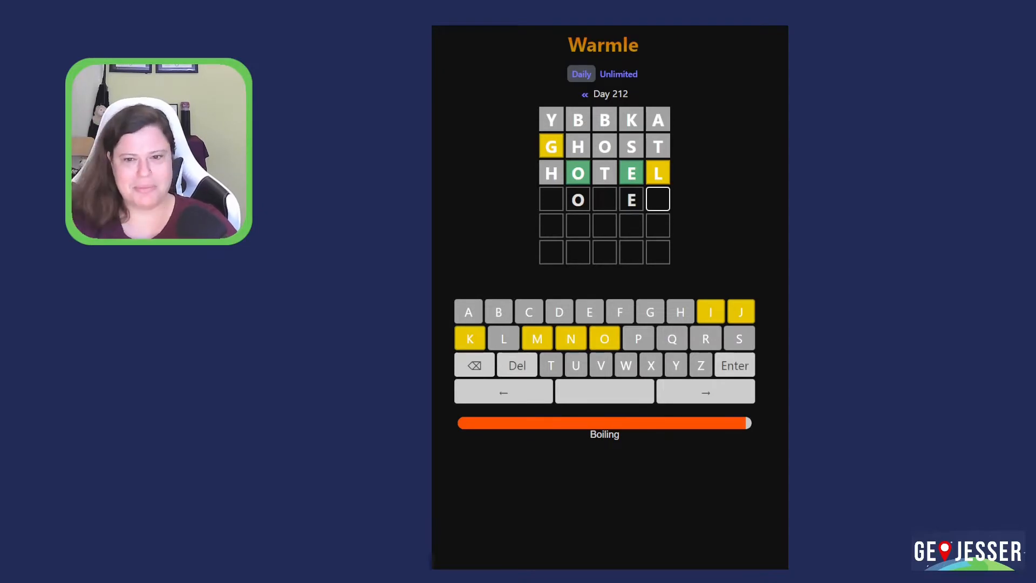
{"action": "type", "text": "n"}
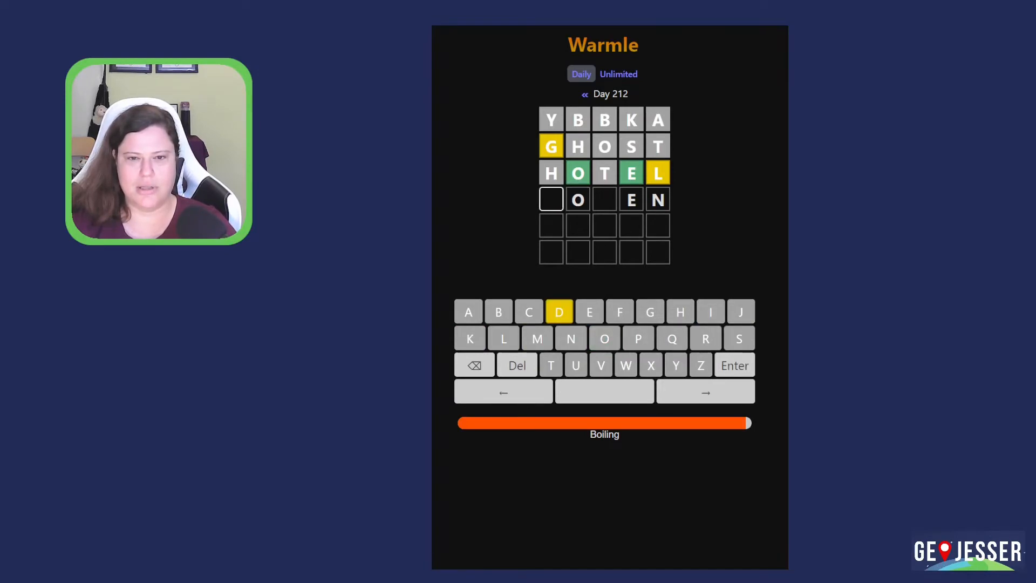
{"action": "type", "text": "d"}
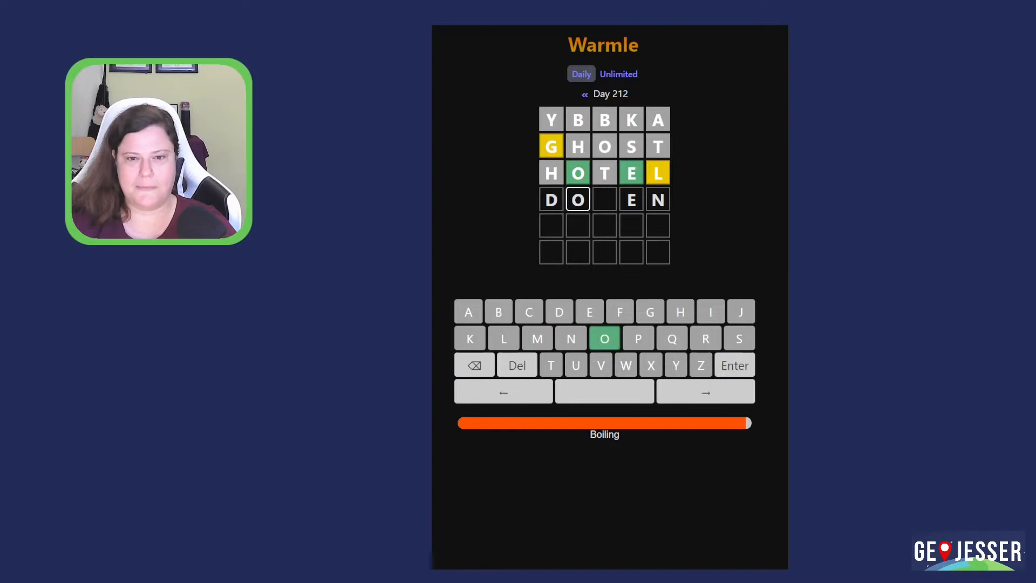
{"action": "type", "text": "z"}
- Fill DOZEN around the green letters and submit it to win Day 212
{"action": "key", "text": "Return"}
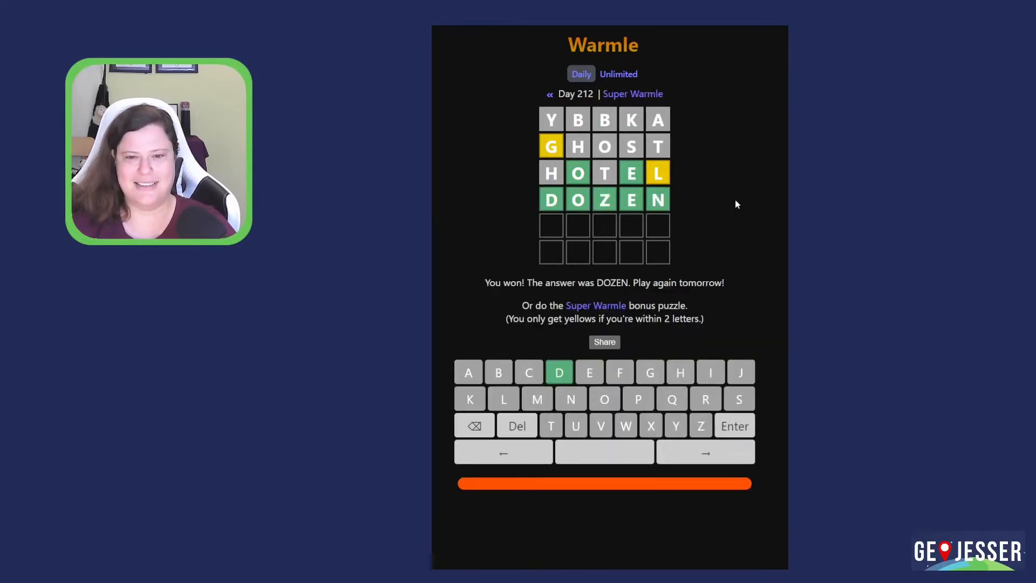
- Start the Super Warmle bonus puzzle from the link under the win message
{"action": "left_click", "coordinate": [588, 308]}
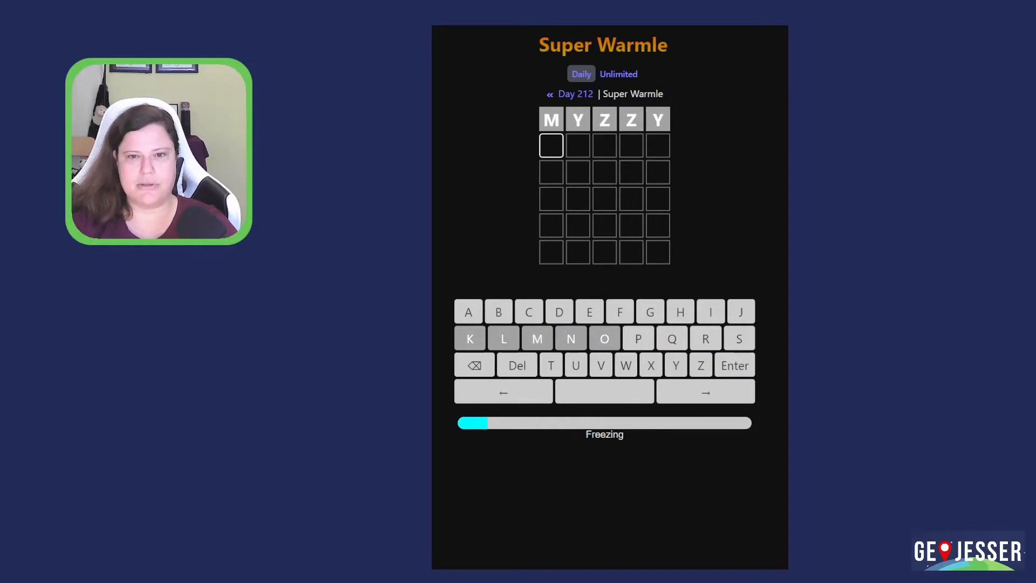
{"action": "type", "text": "G"}
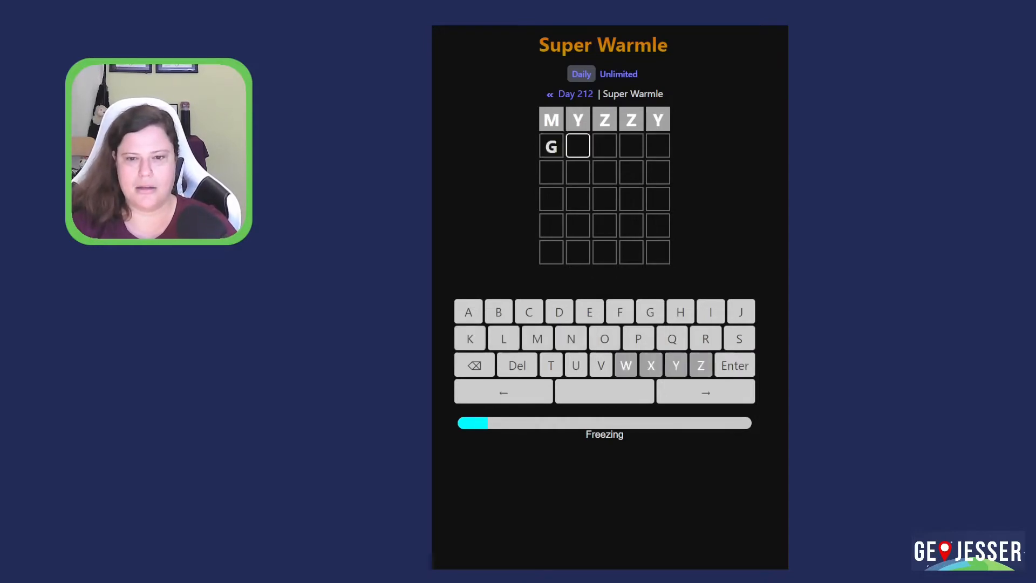
{"action": "type", "text": "HOST"}
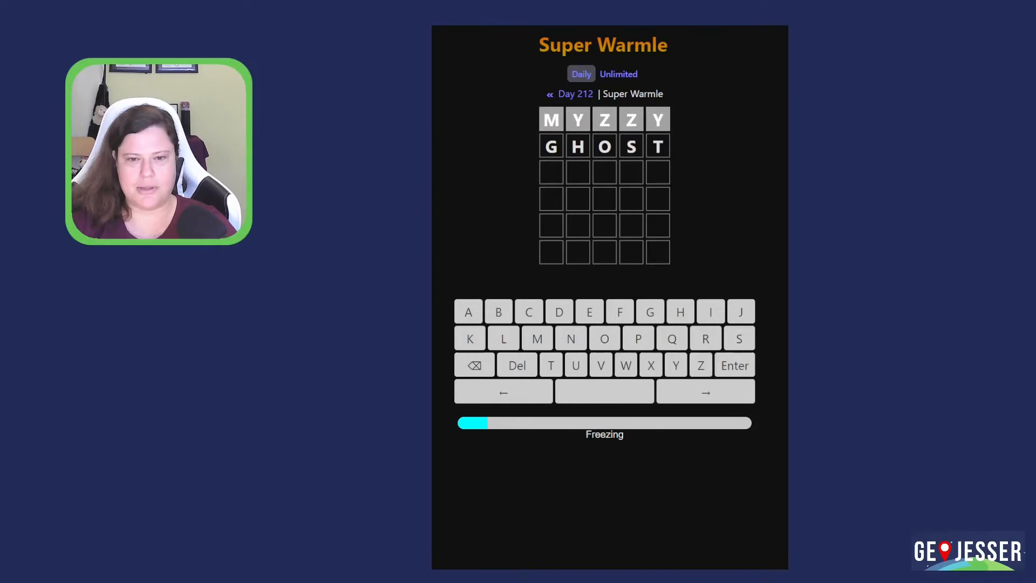
- Submit GHOST, then enter WATER as the third guess, turning E and R green
{"action": "key", "text": "Return"}
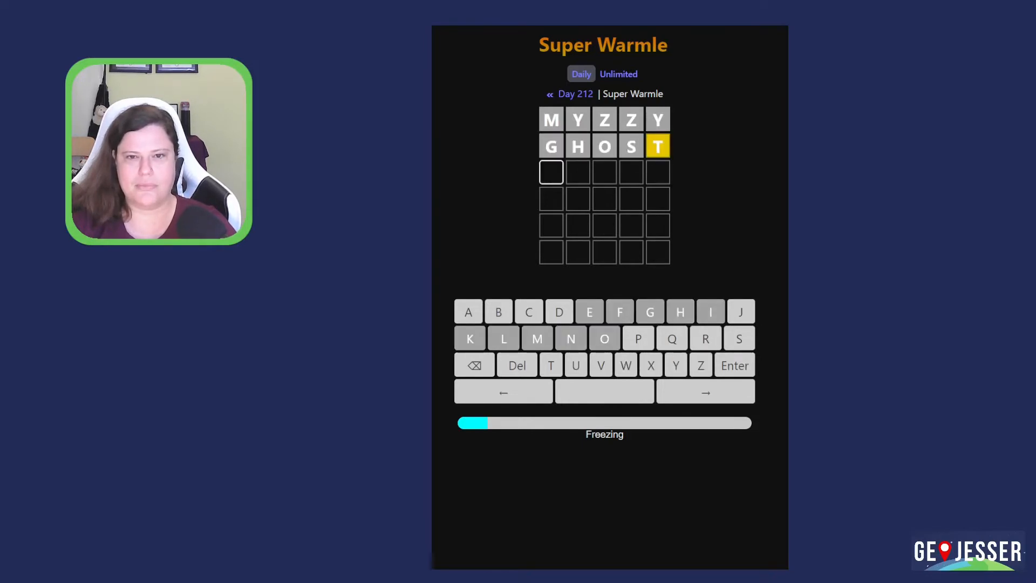
{"action": "key", "text": "Right"}
{"action": "key", "text": "Right"}
{"action": "key", "text": "Right"}
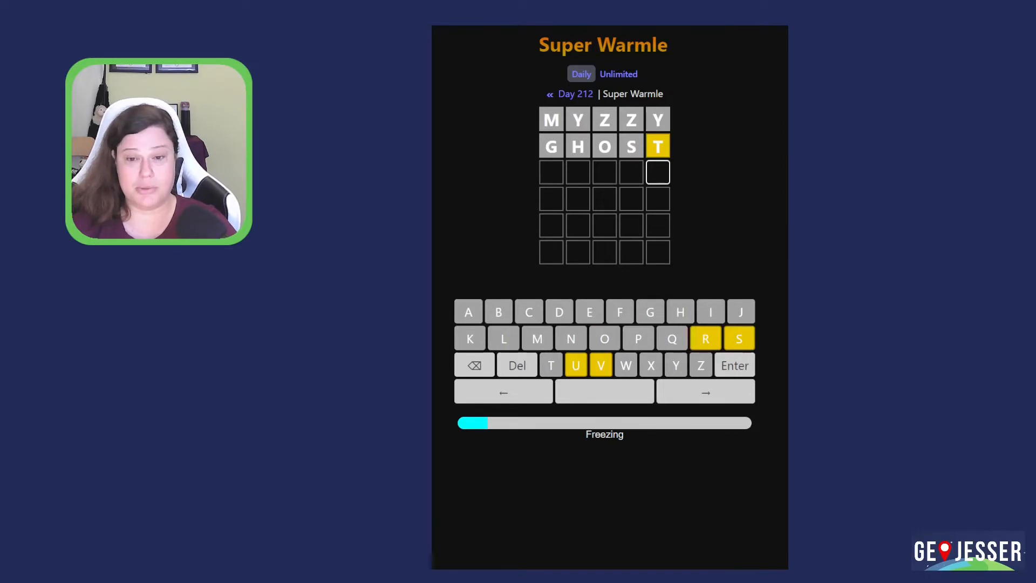
{"action": "type", "text": "R"}
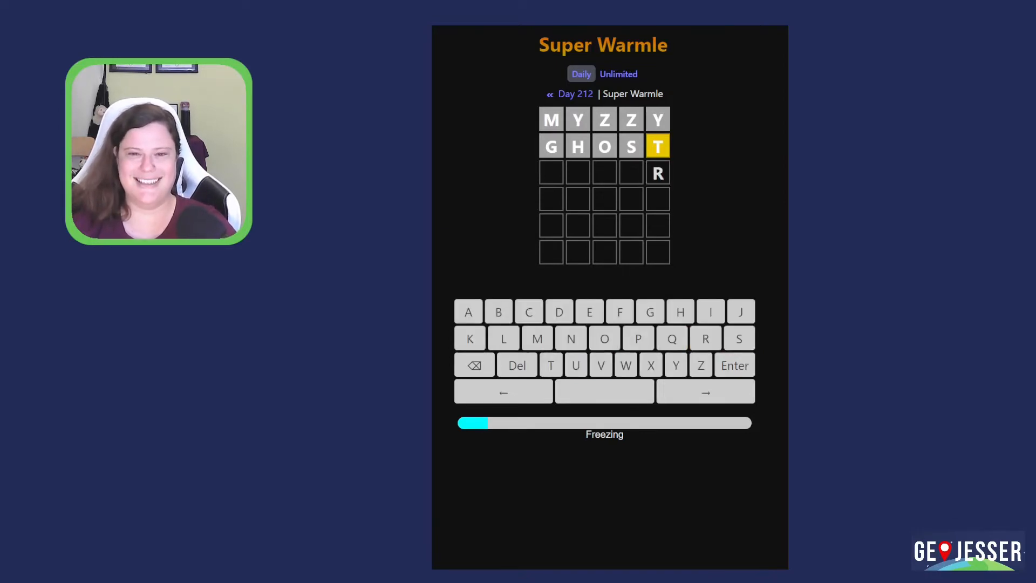
{"action": "key", "text": "Left"}
{"action": "type", "text": "E"}
{"action": "key", "text": "Left"}
{"action": "key", "text": "Left"}
{"action": "key", "text": "Left"}
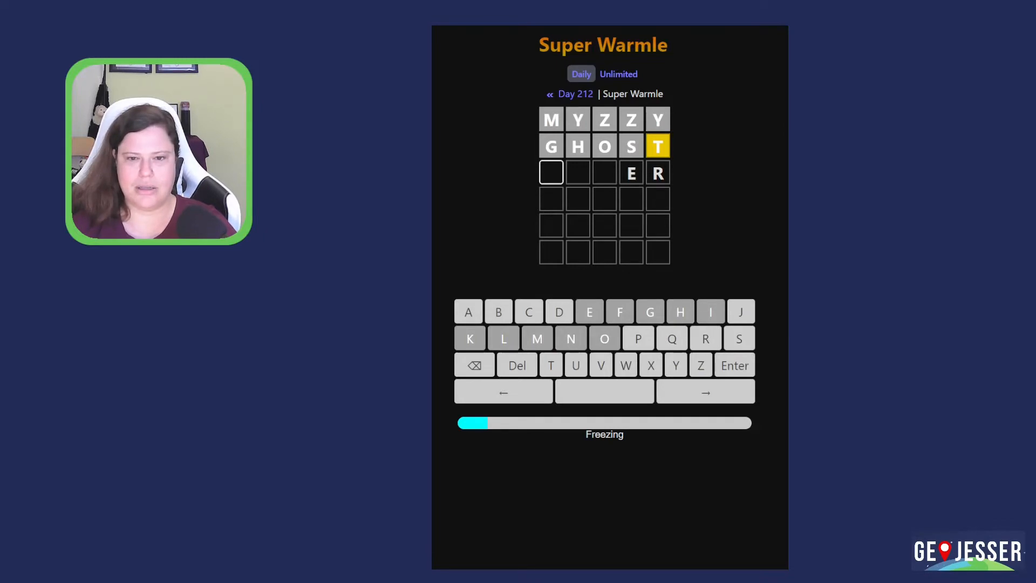
{"action": "key", "text": "Right"}
{"action": "key", "text": "Right"}
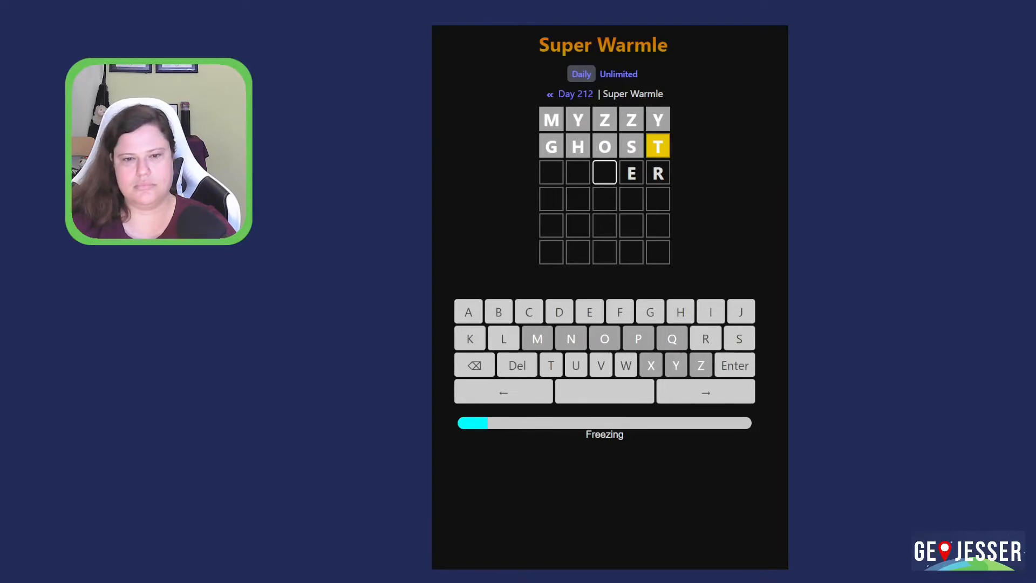
{"action": "type", "text": "ta"}
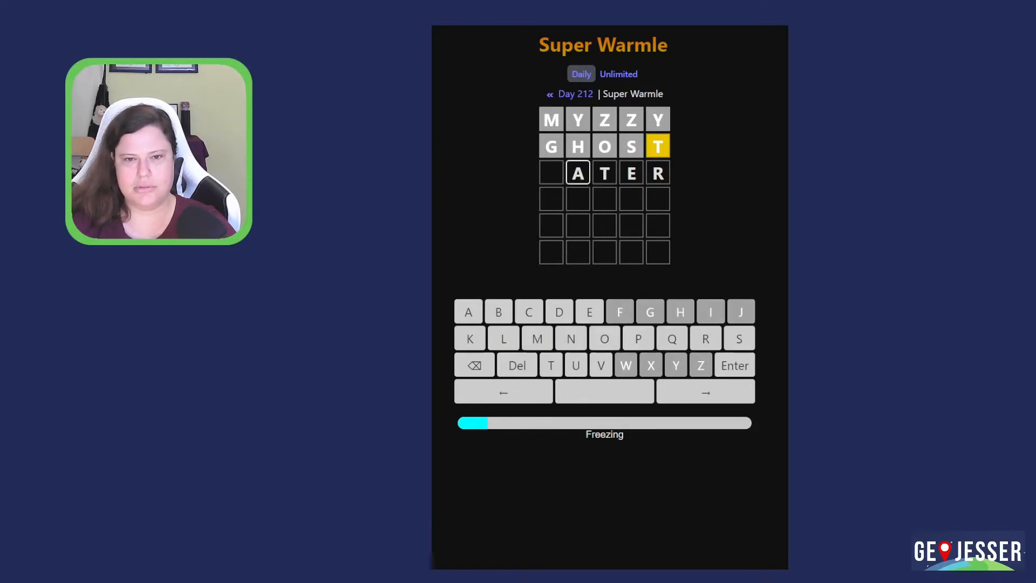
{"action": "type", "text": "w"}
{"action": "key", "text": "Return"}
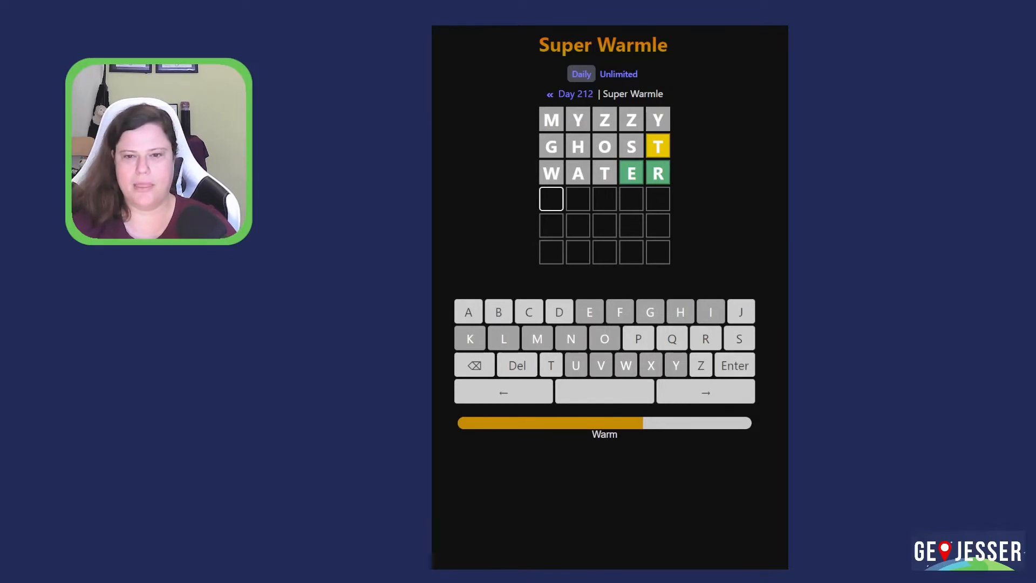
{"action": "type", "text": "s"}
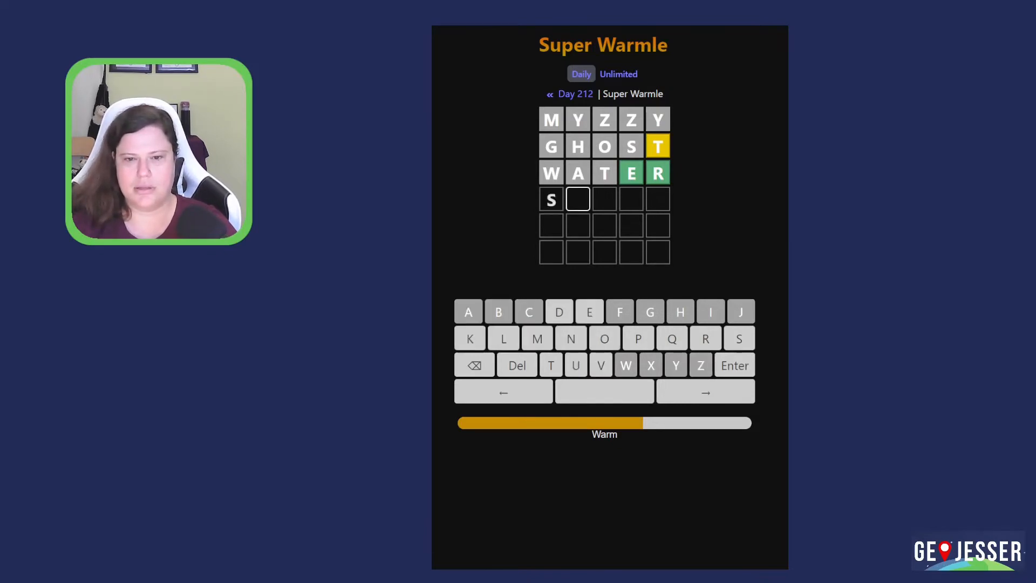
{"action": "type", "text": "l"}
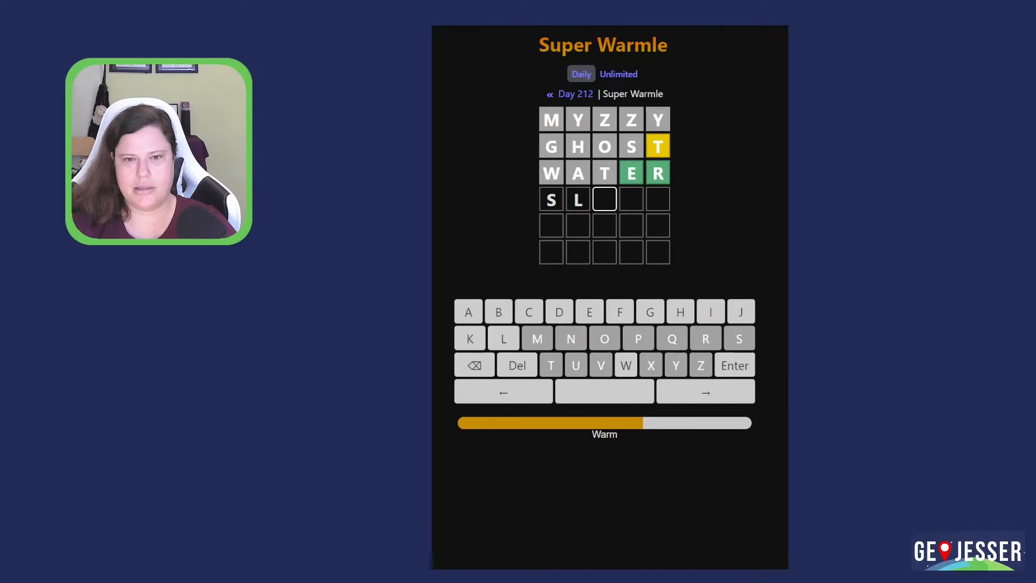
- Guess SOBER then RULER as the fourth and fifth Super Warmle guesses
{"action": "key", "text": "BackSpace"}
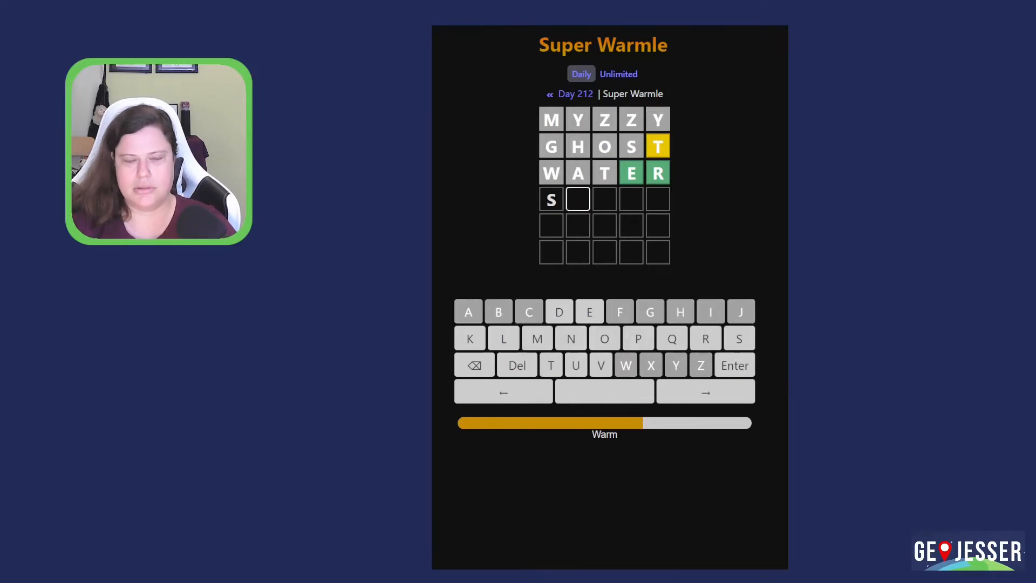
{"action": "type", "text": "o"}
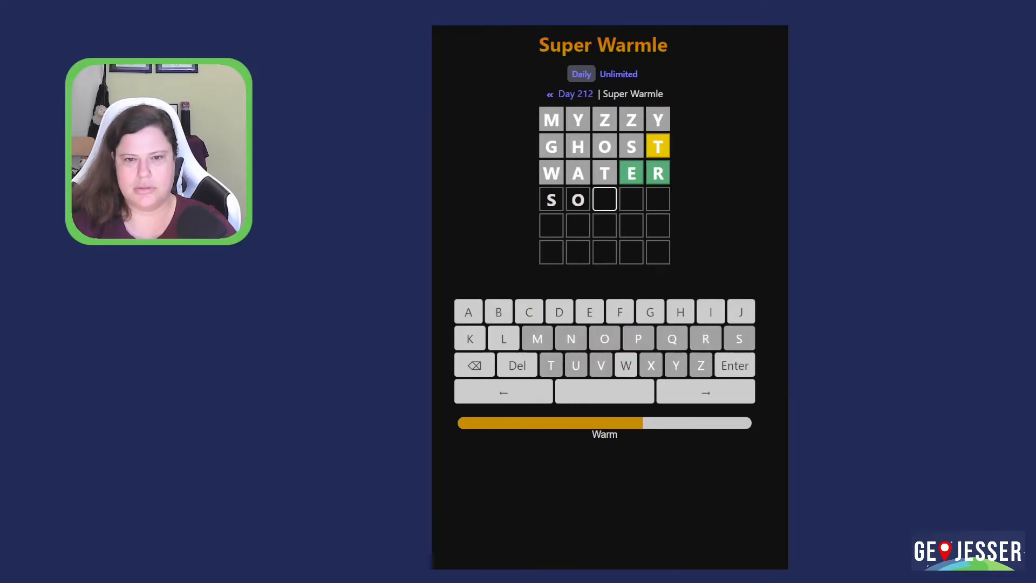
{"action": "type", "text": "ber"}
{"action": "key", "text": "Return"}
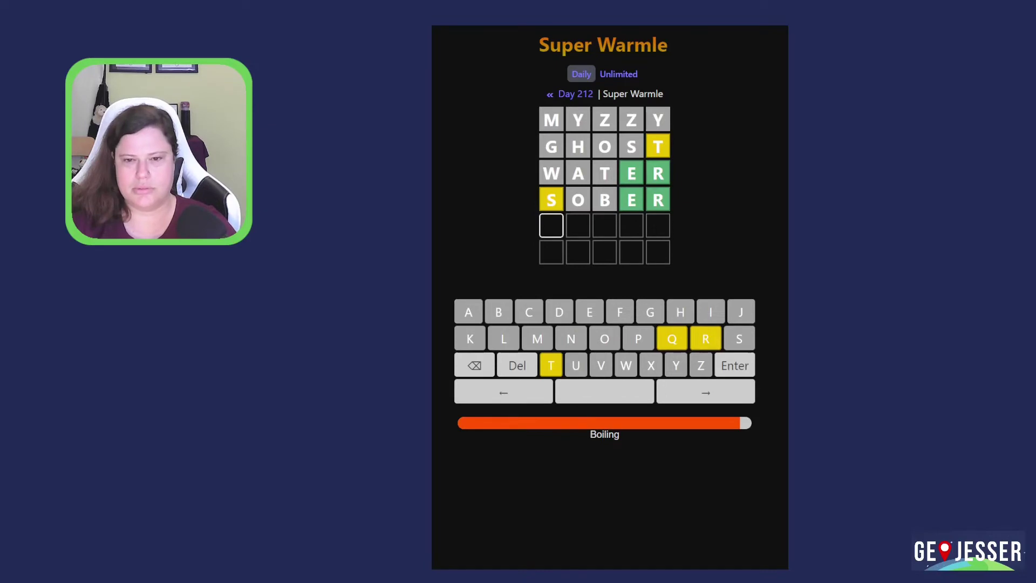
{"action": "type", "text": "r"}
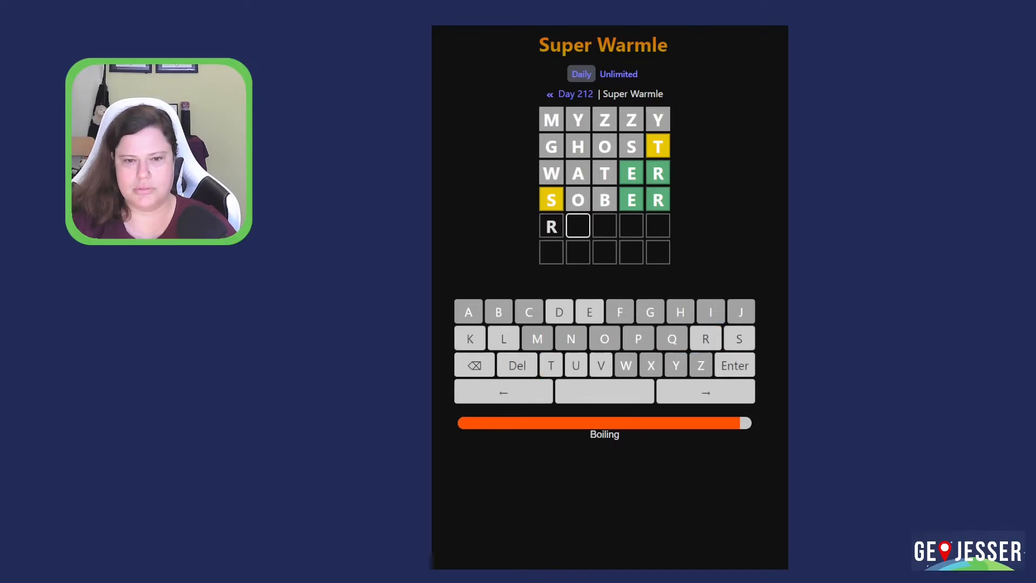
{"action": "type", "text": "e"}
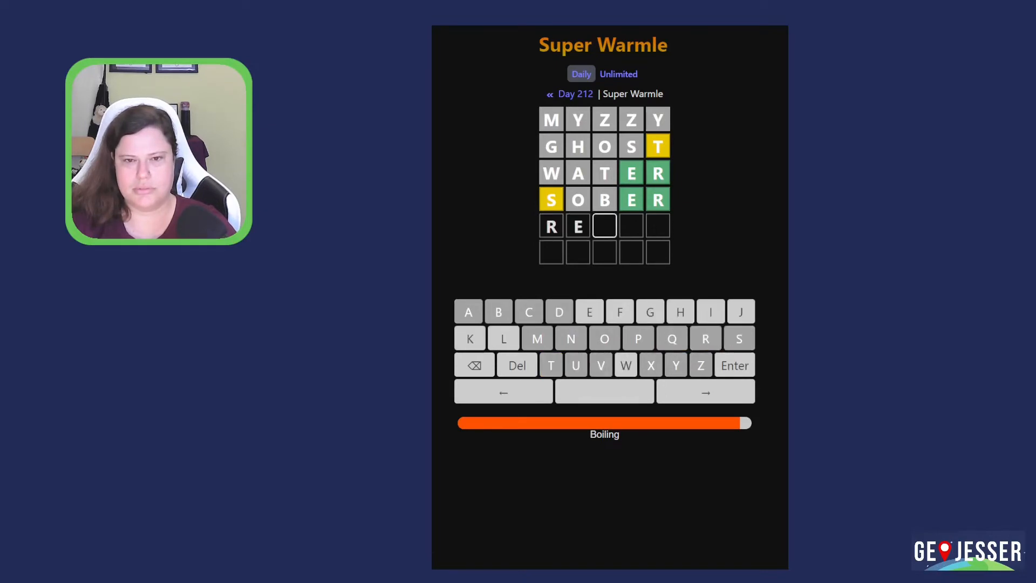
{"action": "key", "text": "BackSpace"}
{"action": "type", "text": "u"}
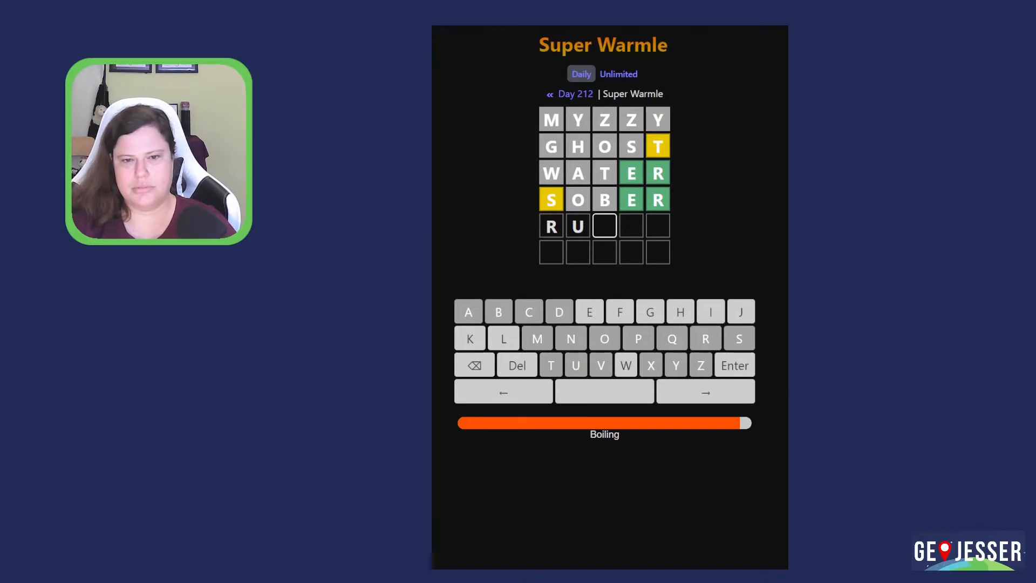
{"action": "type", "text": "ler"}
{"action": "key", "text": "Return"}
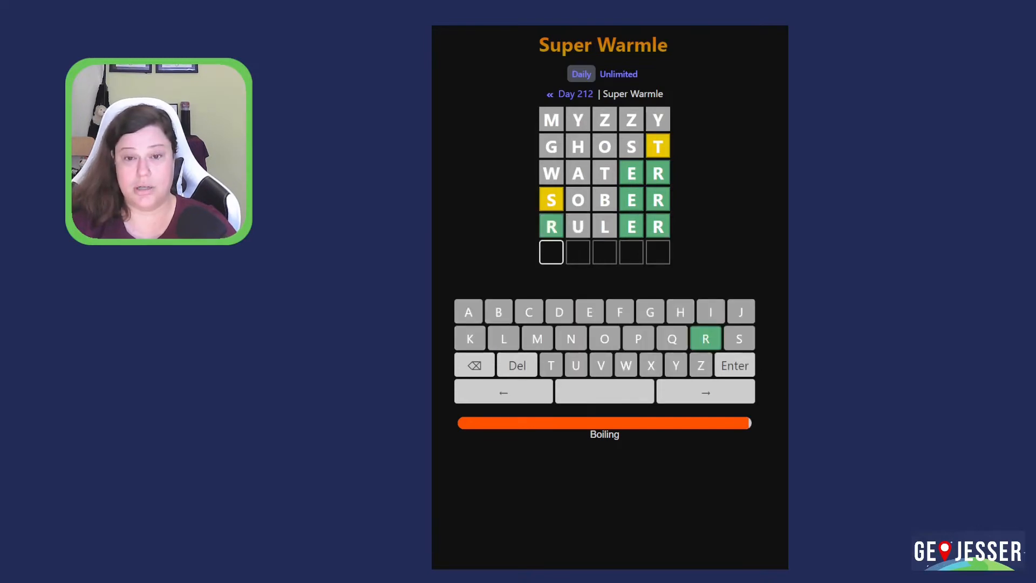
{"action": "type", "text": "r"}
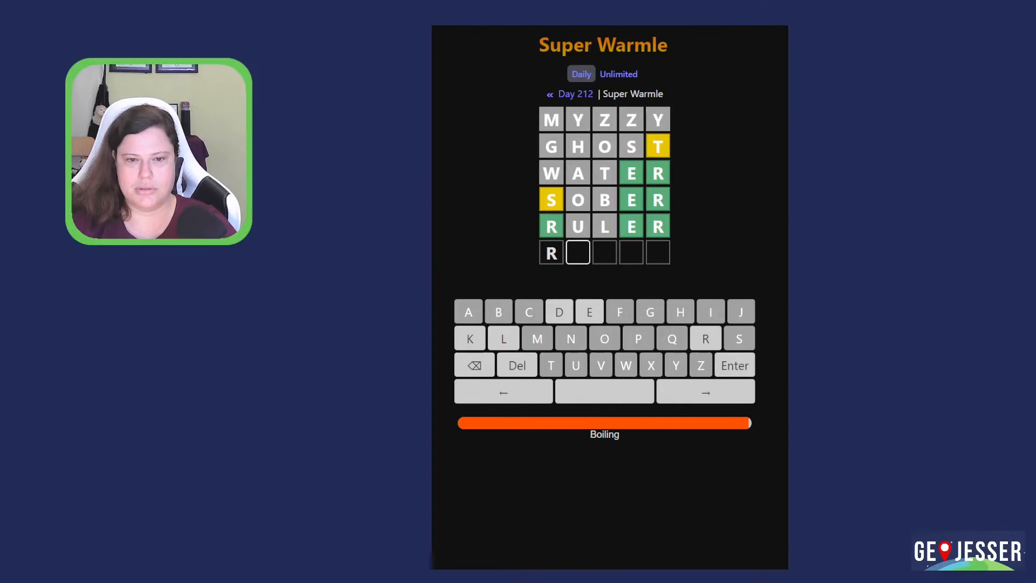
- Fill R__ER with E and F and submit REFER to solve Super Warmle
{"action": "key", "text": "Right"}
{"action": "key", "text": "Right"}
{"action": "type", "text": "er"}
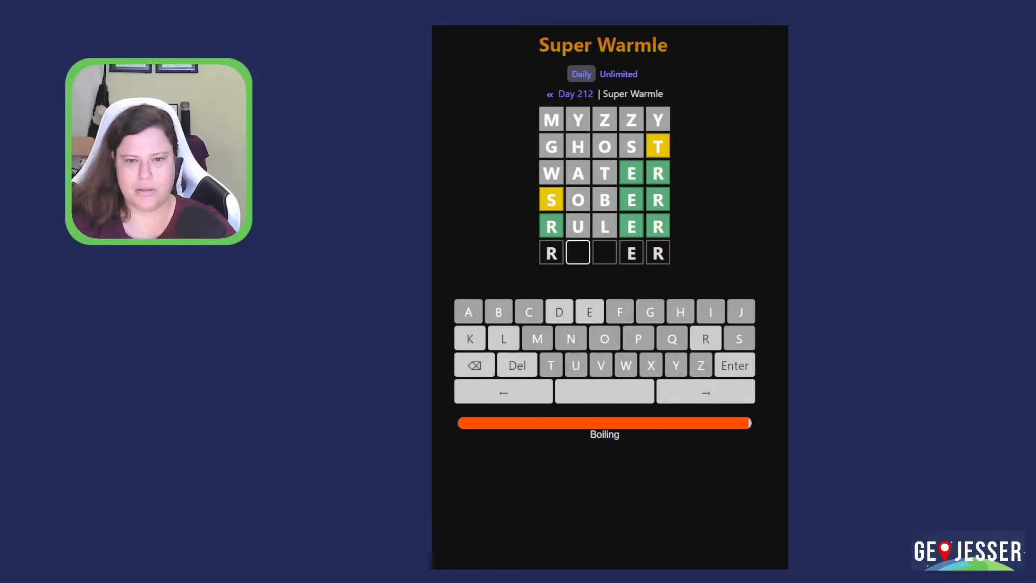
{"action": "key", "text": "Right"}
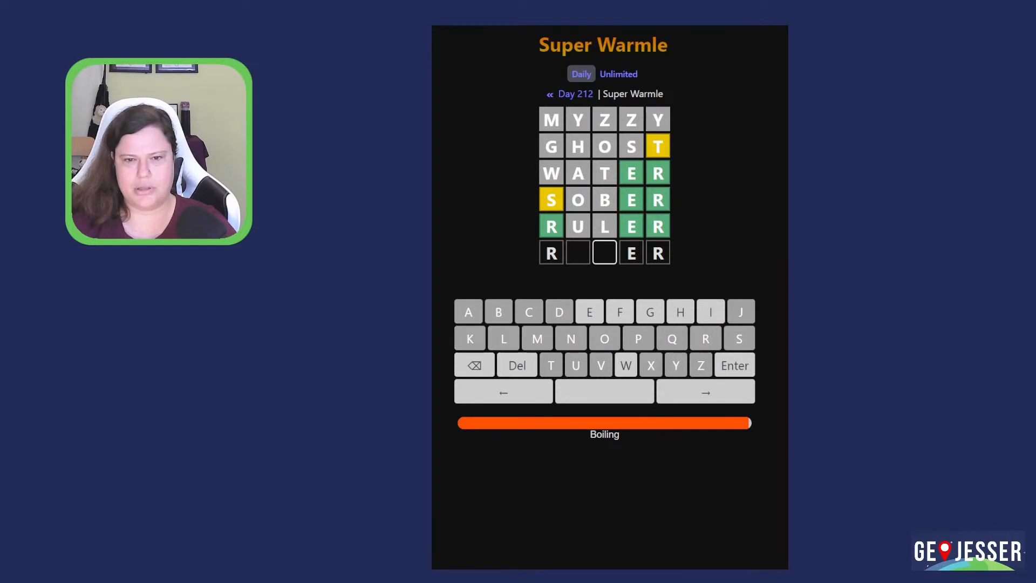
{"action": "key", "text": "Left"}
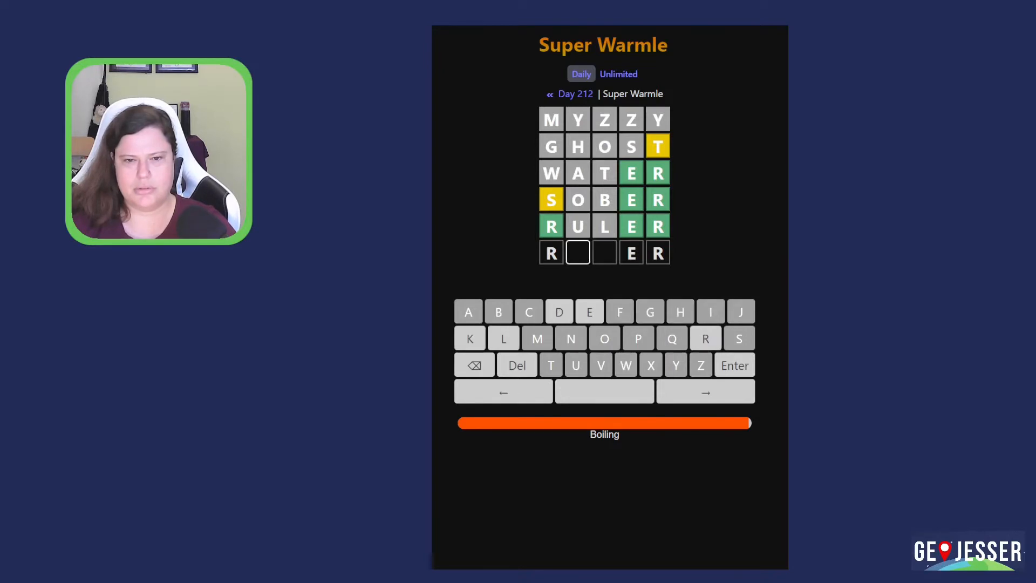
{"action": "type", "text": "e"}
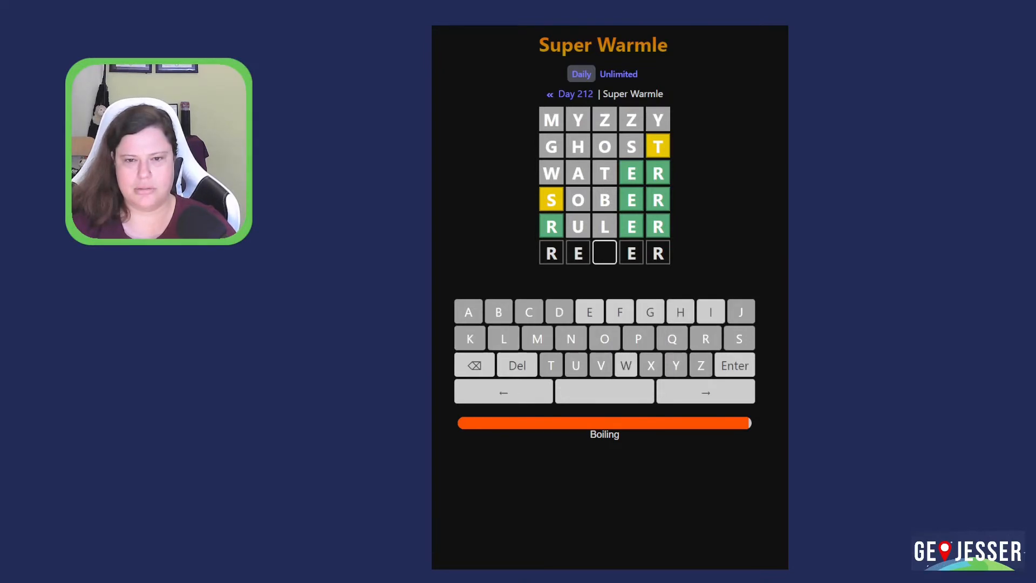
{"action": "type", "text": "f"}
{"action": "key", "text": "Return"}
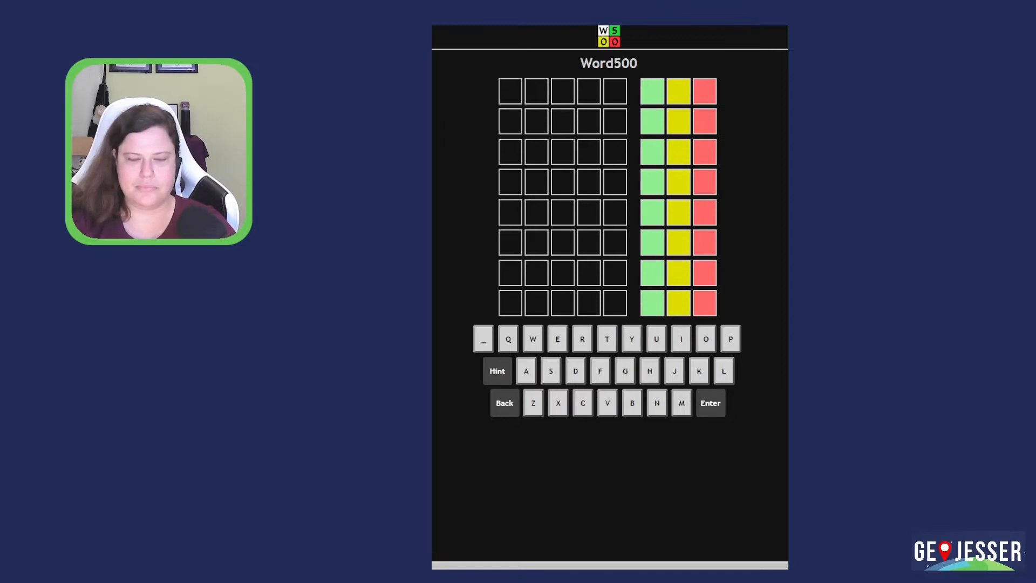
{"action": "type", "text": "stale"}
- Submit STALE (scoring 1 0 4) and GOURD (0 2 3) as Word500's first guesses
{"action": "key", "text": "Return"}
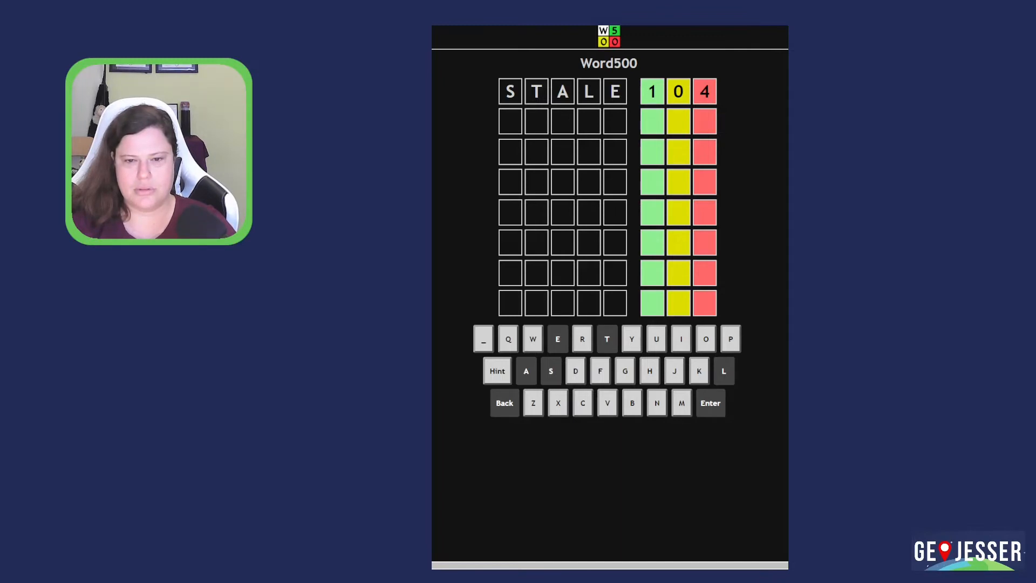
{"action": "type", "text": "GOURD"}
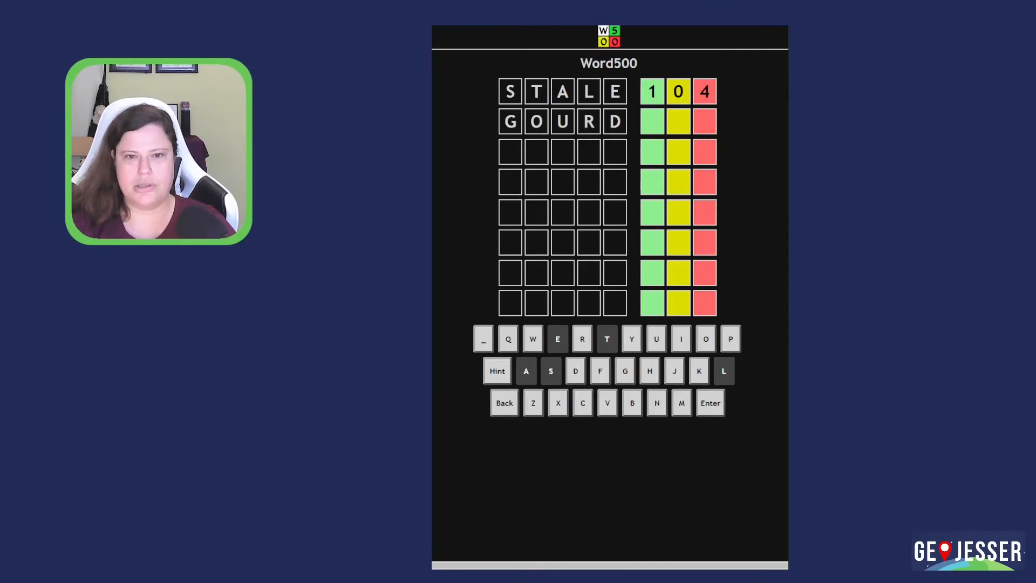
{"action": "key", "text": "Return"}
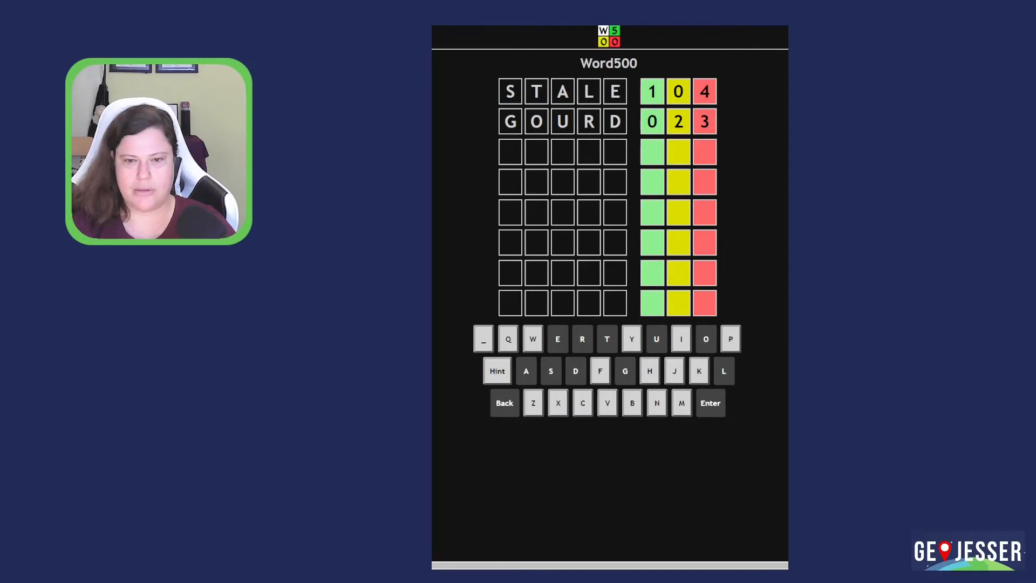
{"action": "type", "text": "PICKY"}
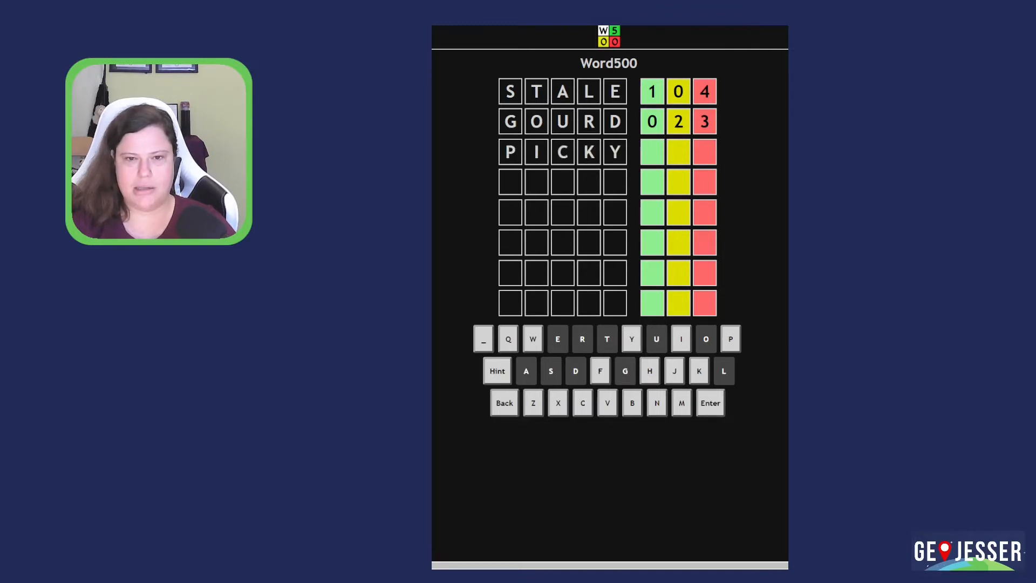
- Submit PICKY then DRAWN (scoring 0 0 5), and erase partial fifth guesses SHOU and QUOL
{"action": "key", "text": "Return"}
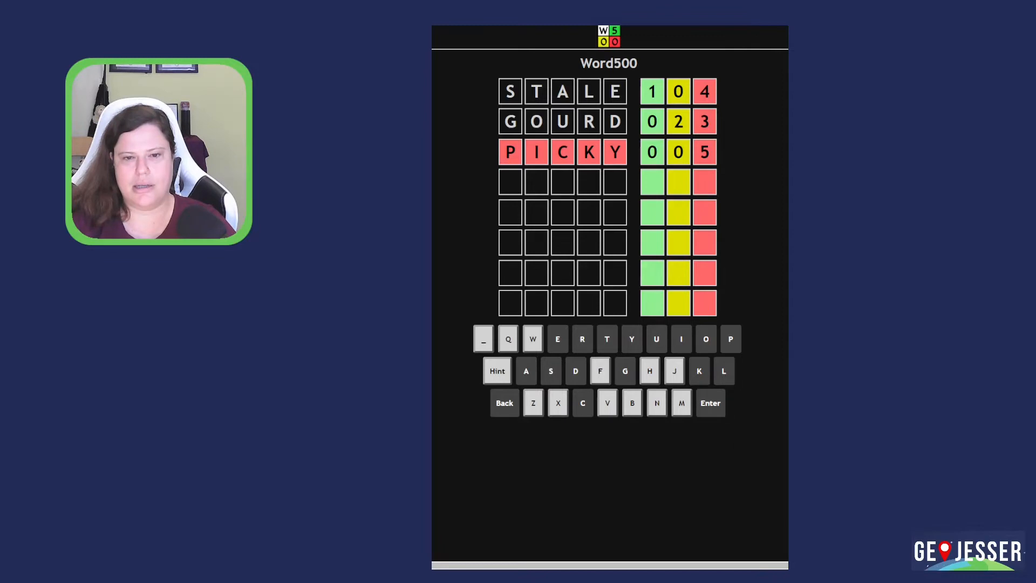
{"action": "type", "text": "DRAWN"}
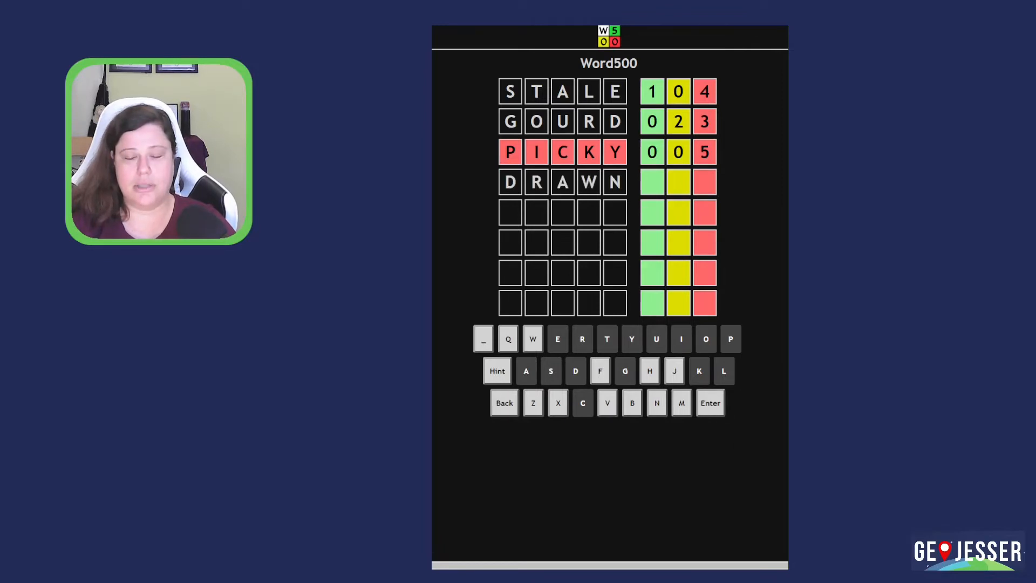
{"action": "key", "text": "Return"}
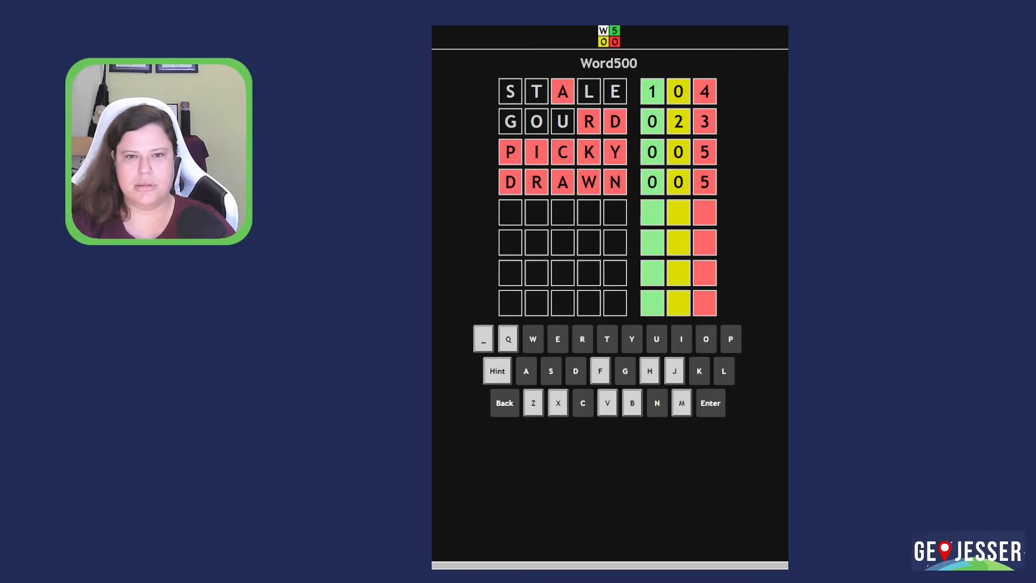
{"action": "type", "text": "SHOU"}
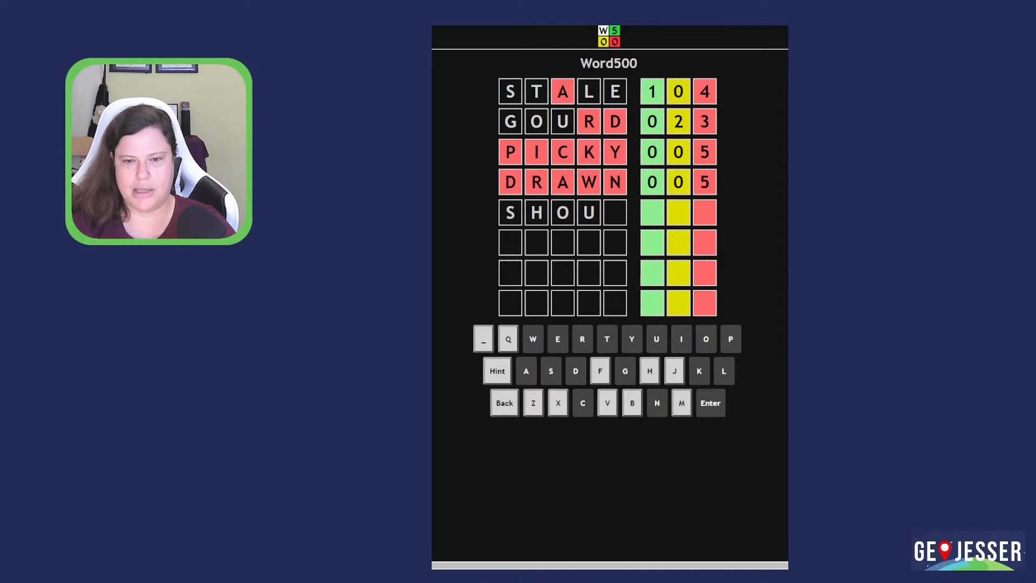
{"action": "key", "text": "BackSpace"}
{"action": "key", "text": "BackSpace"}
{"action": "key", "text": "BackSpace"}
{"action": "key", "text": "BackSpace"}
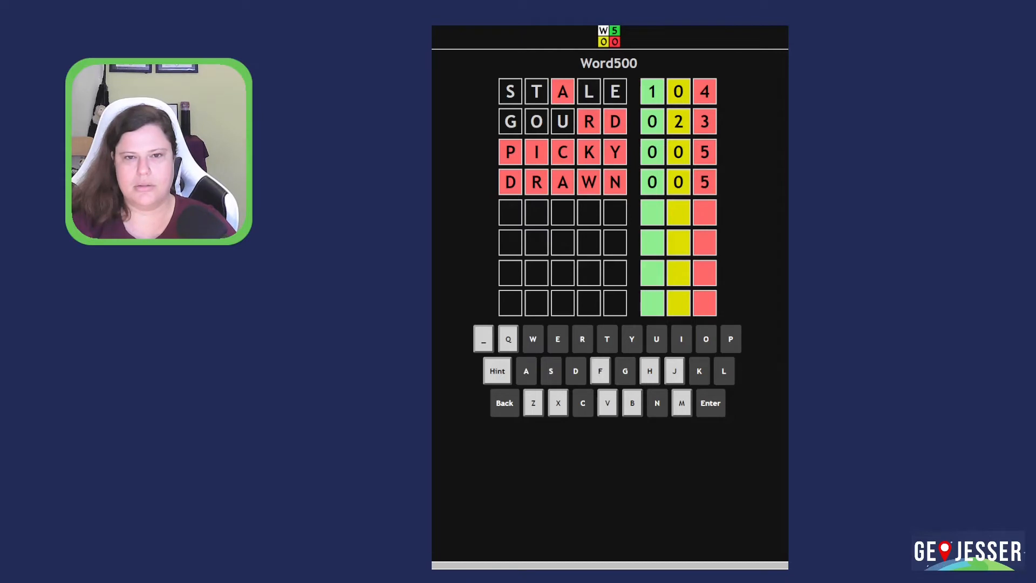
{"action": "type", "text": "quo"}
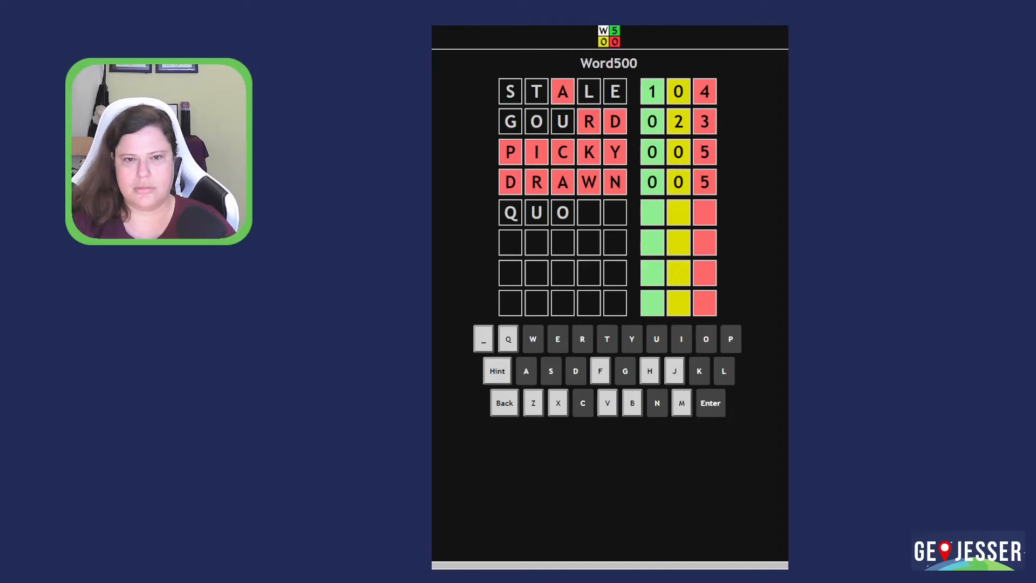
{"action": "type", "text": "l"}
{"action": "key", "text": "BackSpace"}
{"action": "key", "text": "BackSpace"}
{"action": "key", "text": "BackSpace"}
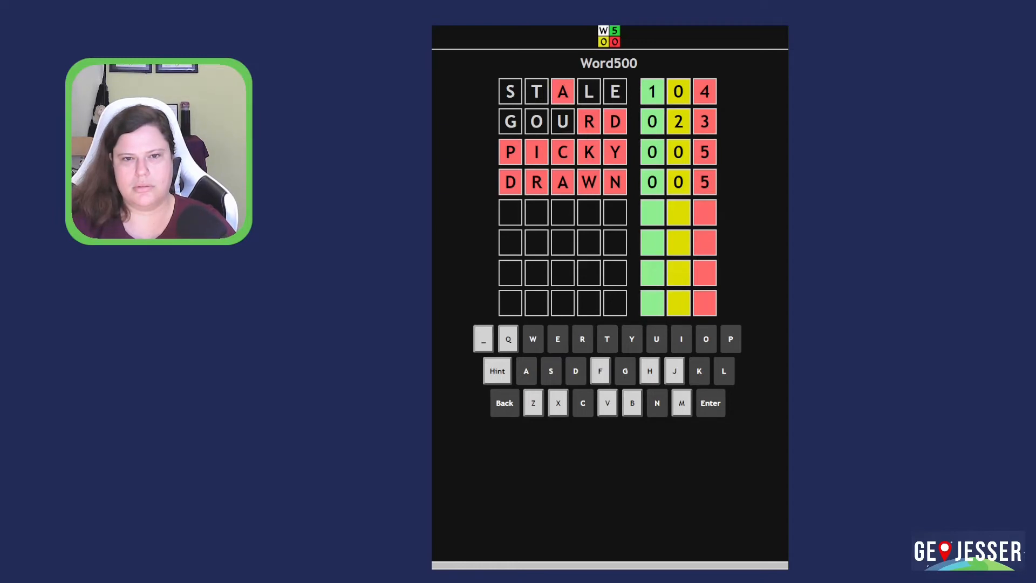
{"action": "type", "text": "sho"}
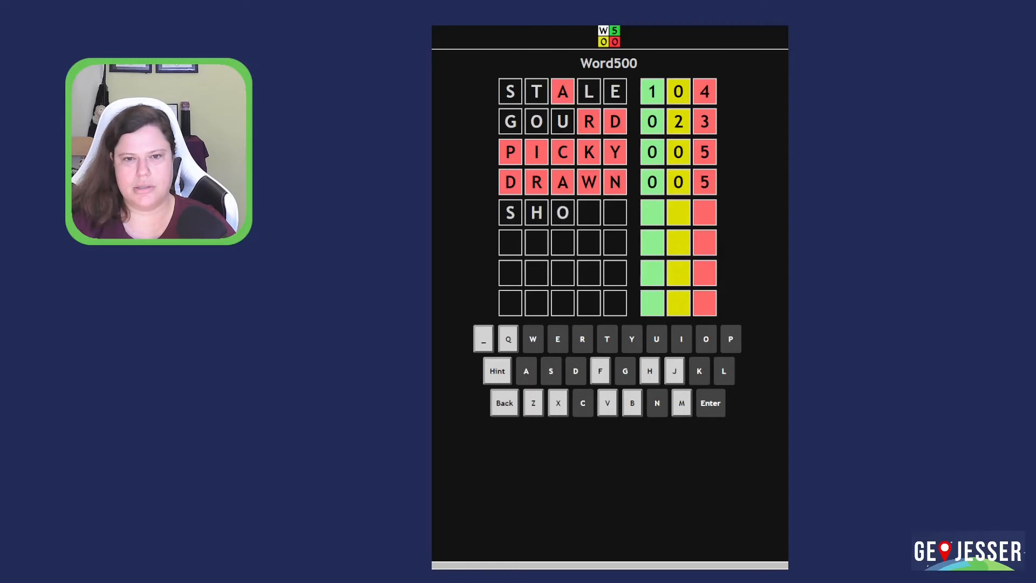
{"action": "type", "text": "u"}
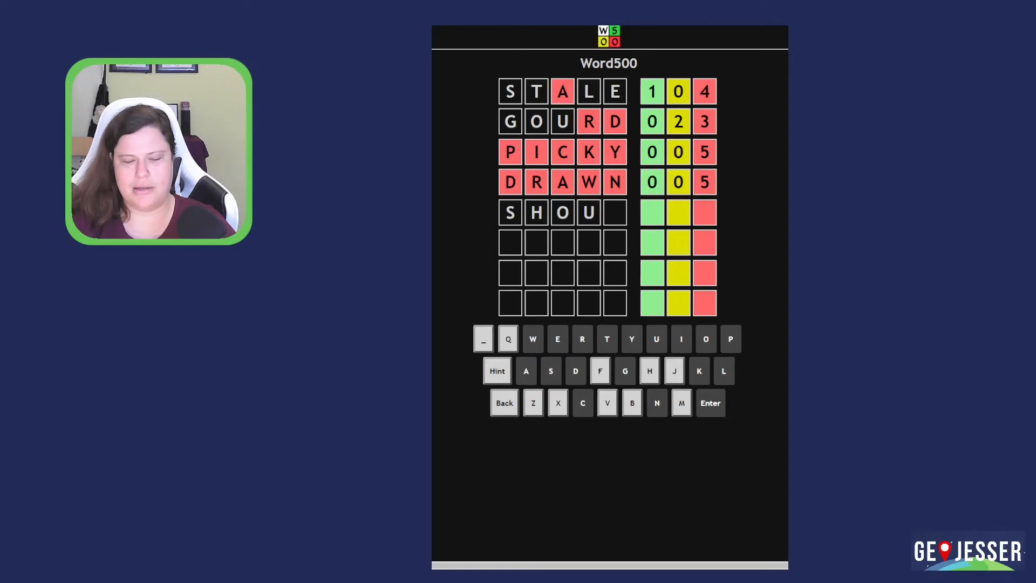
- Test trial letters in row 5, including rejected XUGLX, and clear the row each time
{"action": "key", "text": "BackSpace"}
{"action": "key", "text": "BackSpace"}
{"action": "key", "text": "BackSpace"}
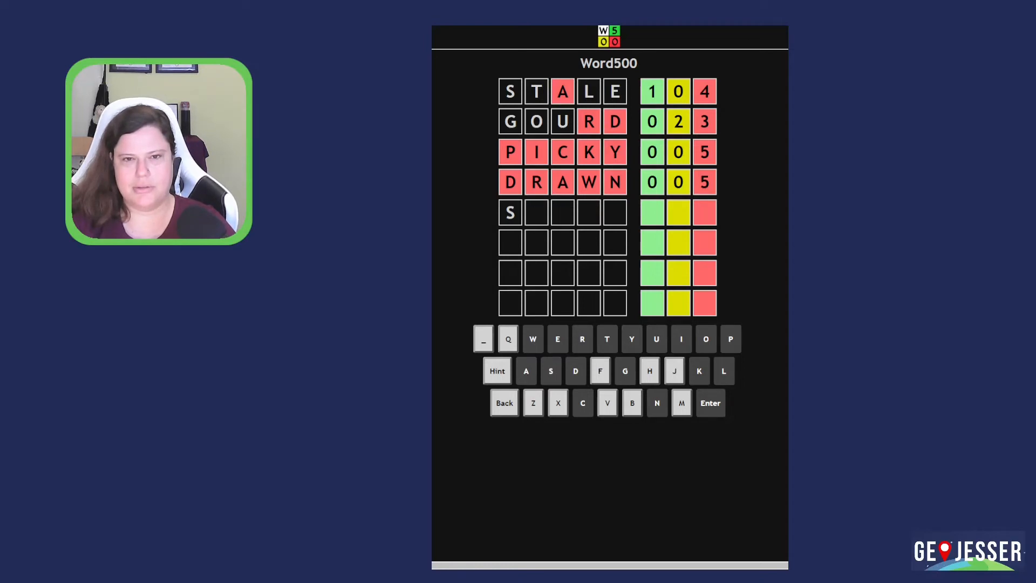
{"action": "type", "text": "u"}
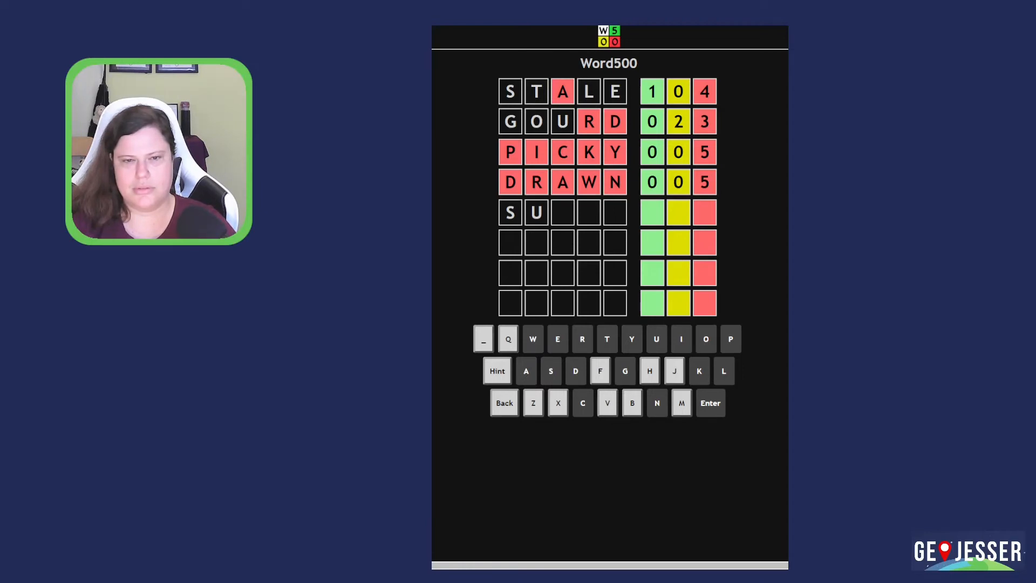
{"action": "key", "text": "BackSpace"}
{"action": "key", "text": "BackSpace"}
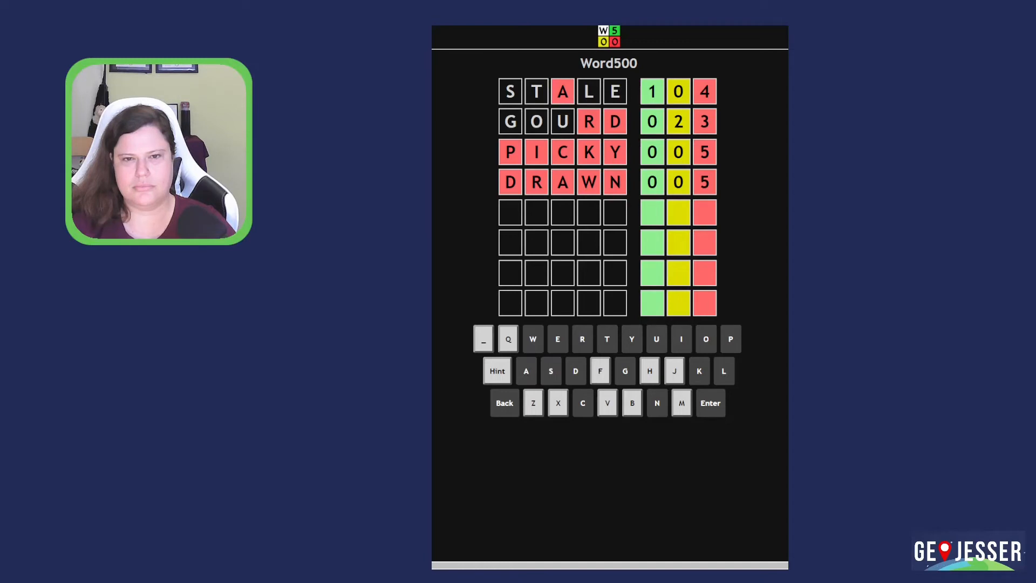
{"action": "type", "text": "OG"}
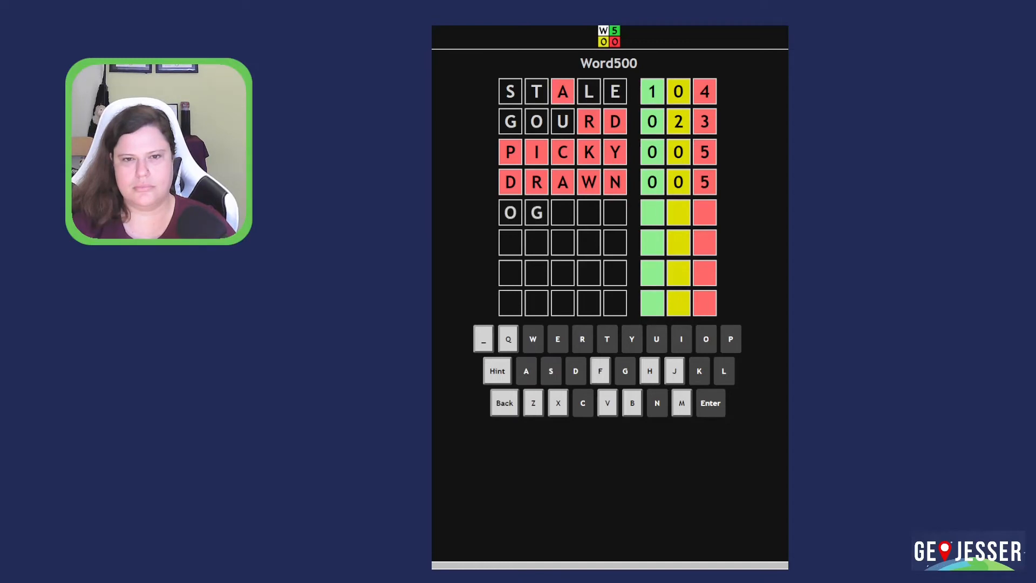
{"action": "key", "text": "BackSpace"}
{"action": "key", "text": "BackSpace"}
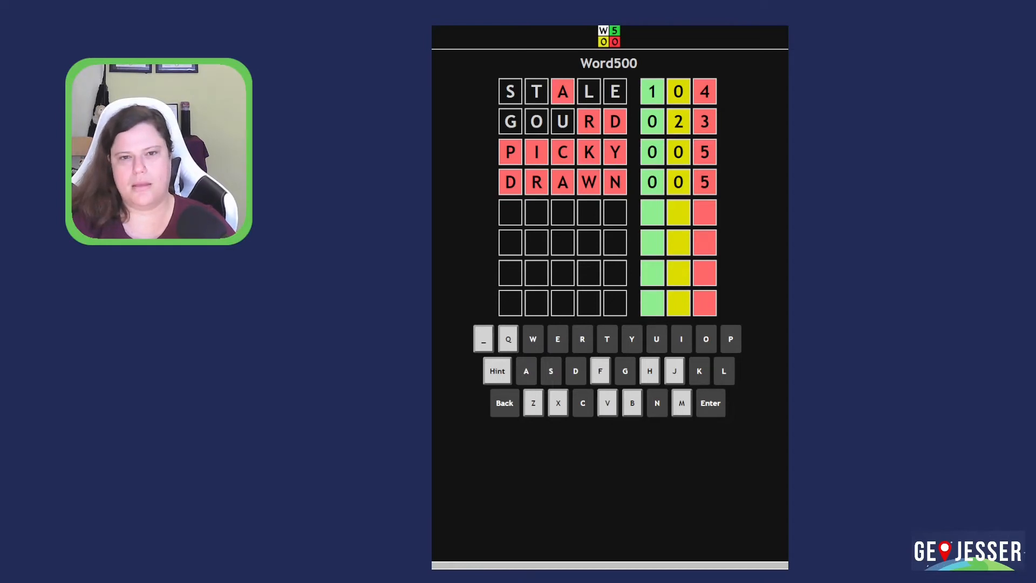
{"action": "type", "text": "XU"}
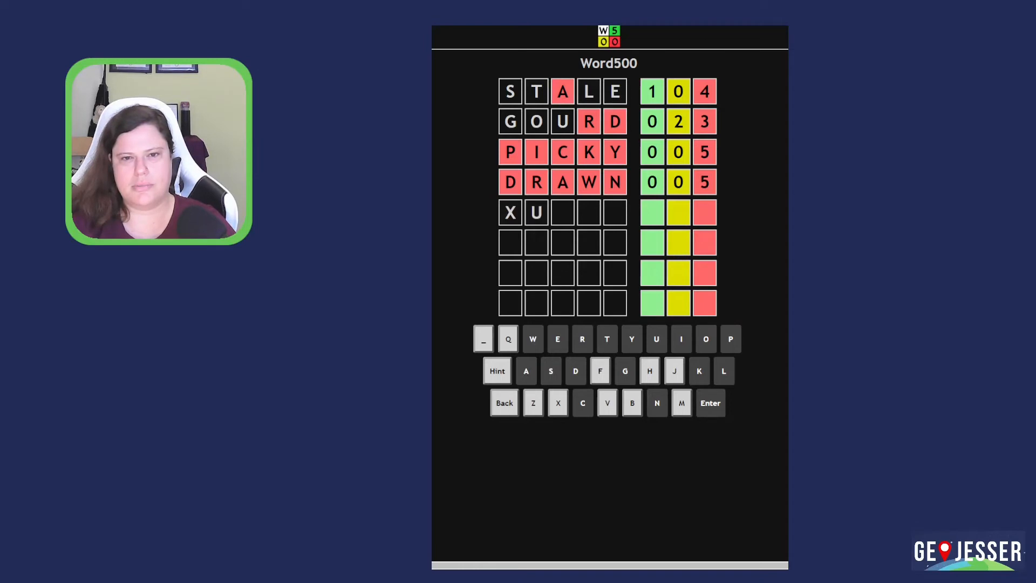
{"action": "type", "text": "GLX"}
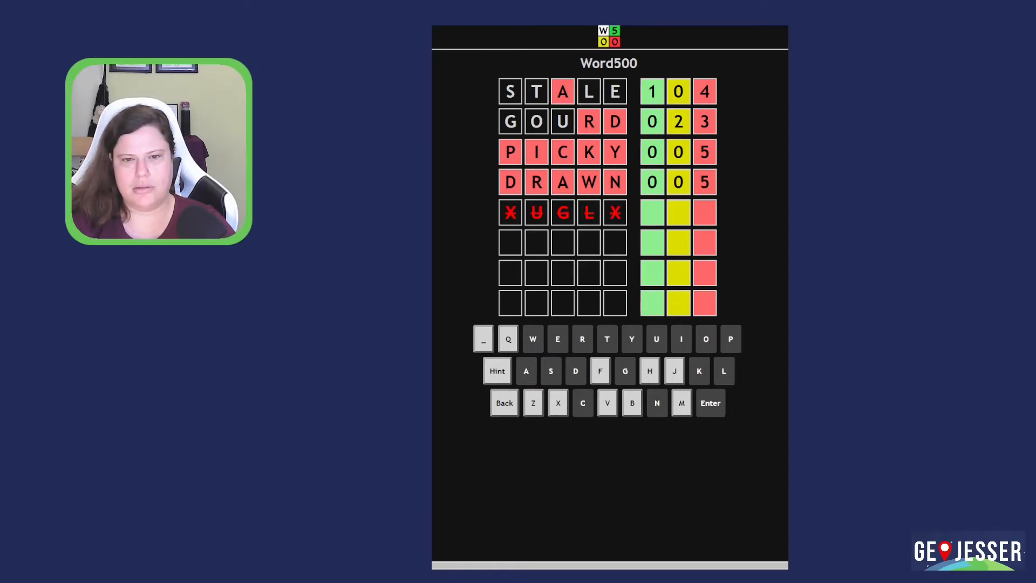
{"action": "key", "text": "BackSpace"}
{"action": "key", "text": "BackSpace"}
{"action": "key", "text": "BackSpace"}
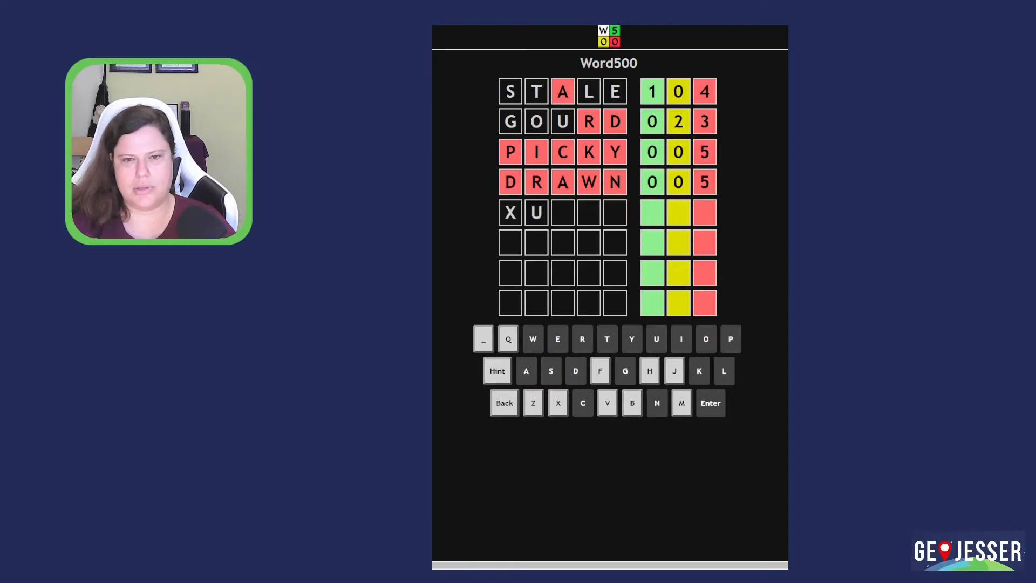
{"action": "key", "text": "BackSpace"}
{"action": "key", "text": "BackSpace"}
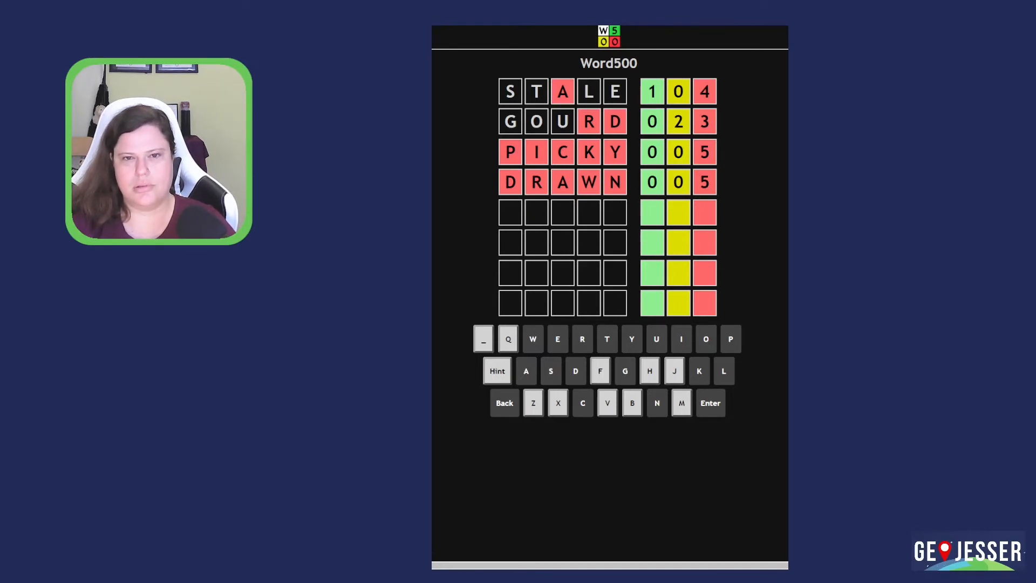
{"action": "type", "text": "xou"}
- Clear the rejected XOXUE attempt, test another five-letter word and delete it
{"action": "key", "text": "BackSpace"}
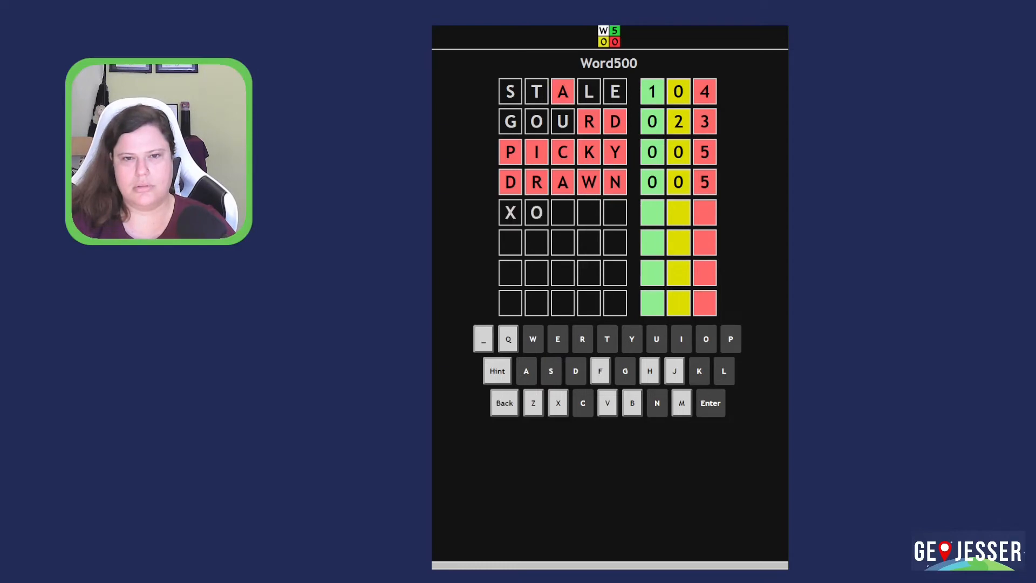
{"action": "type", "text": "xue"}
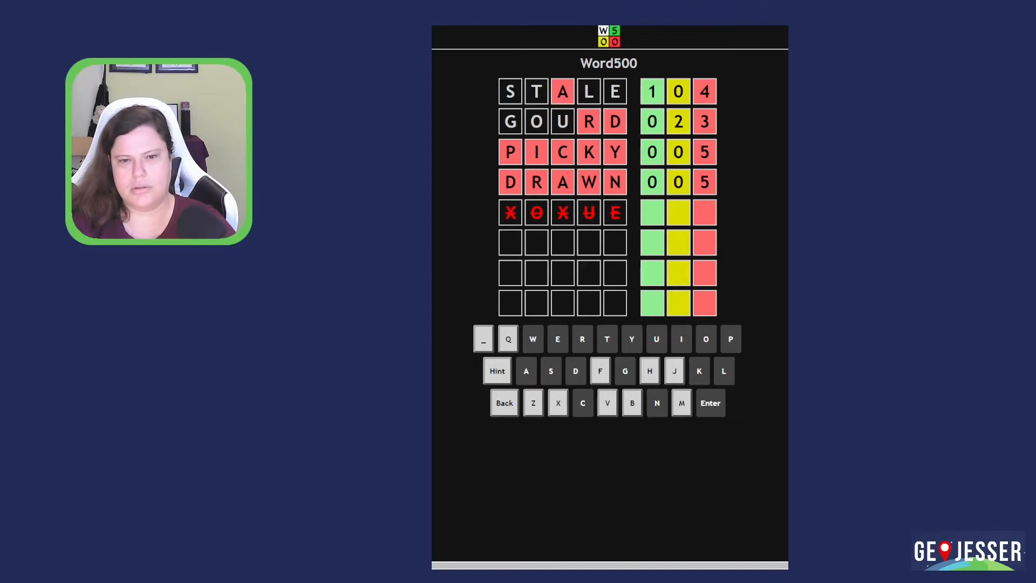
{"action": "key", "text": "BackSpace"}
{"action": "key", "text": "BackSpace"}
{"action": "key", "text": "BackSpace"}
{"action": "key", "text": "BackSpace"}
{"action": "key", "text": "BackSpace"}
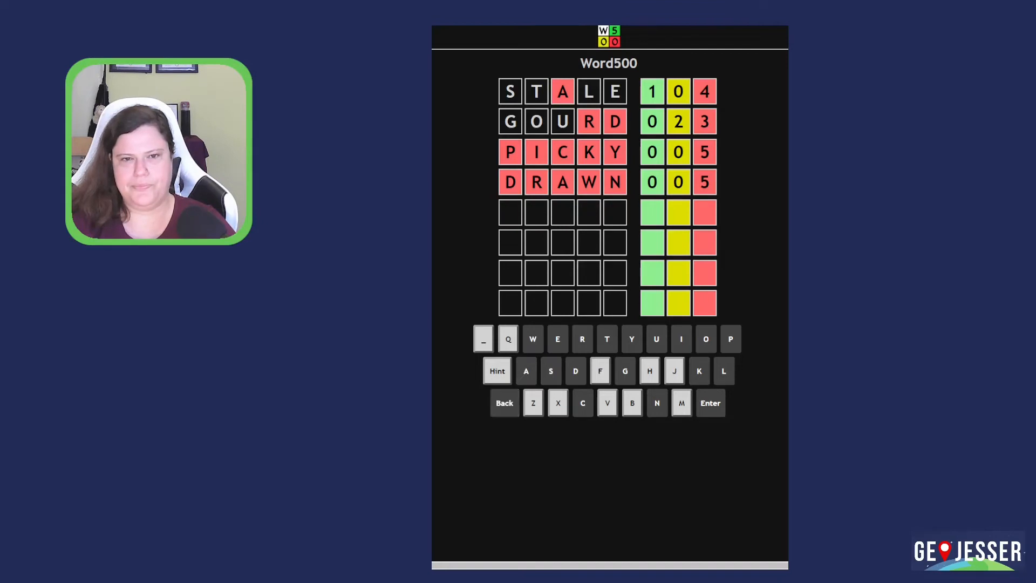
{"action": "type", "text": "q"}
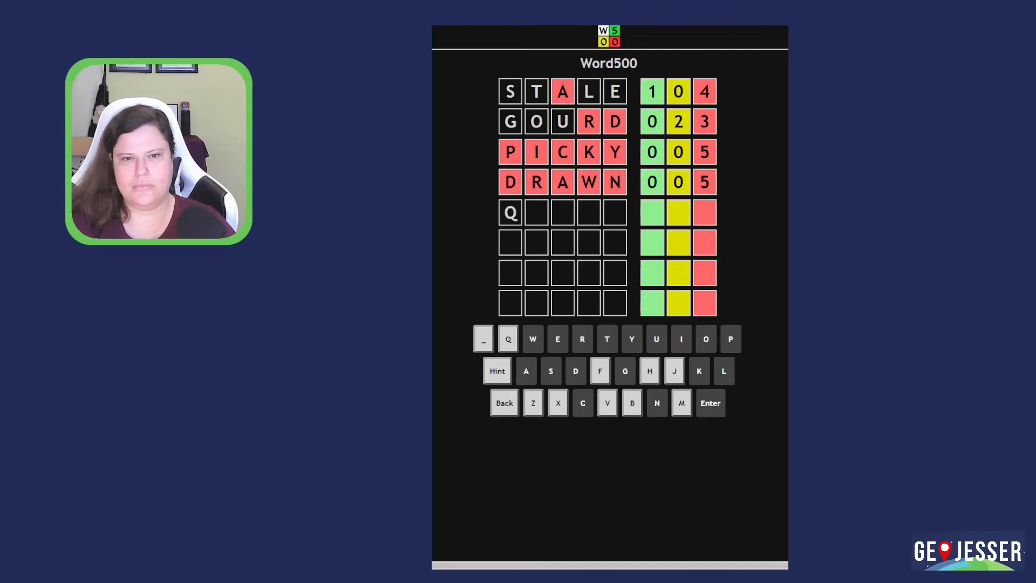
{"action": "type", "text": "ue"}
{"action": "type", "text": "ue"}
{"action": "key", "text": "Return"}
{"action": "key", "text": "BackSpace"}
{"action": "key", "text": "BackSpace"}
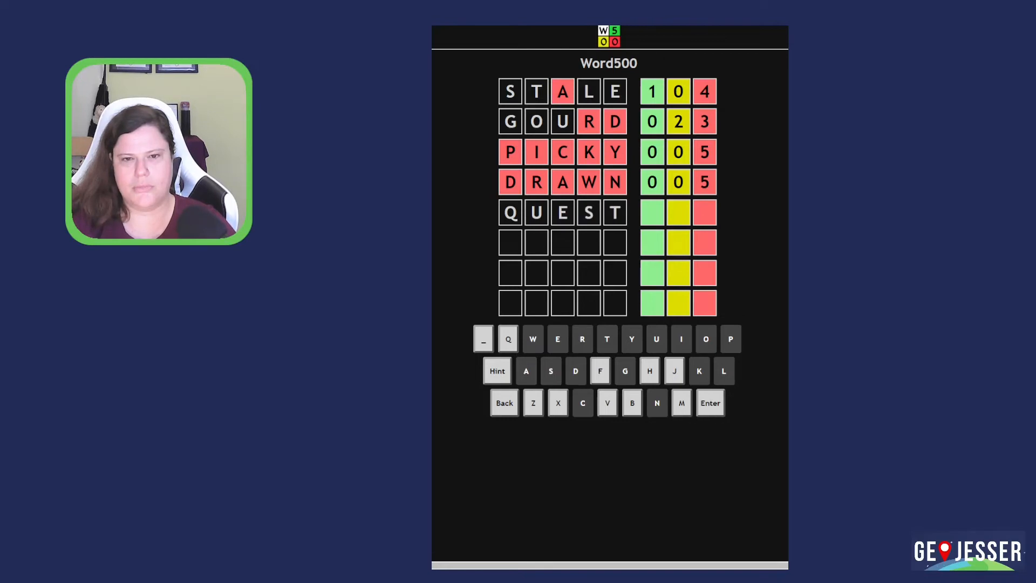
{"action": "key", "text": "BackSpace"}
{"action": "key", "text": "BackSpace"}
{"action": "key", "text": "BackSpace"}
{"action": "key", "text": "BackSpace"}
{"action": "key", "text": "BackSpace"}
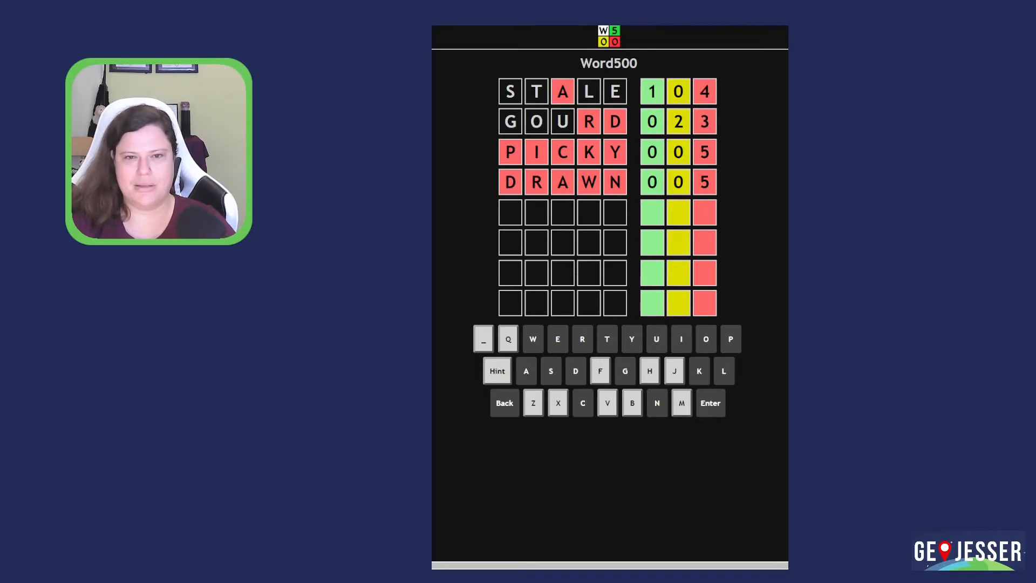
{"action": "type", "text": "xuxo"}
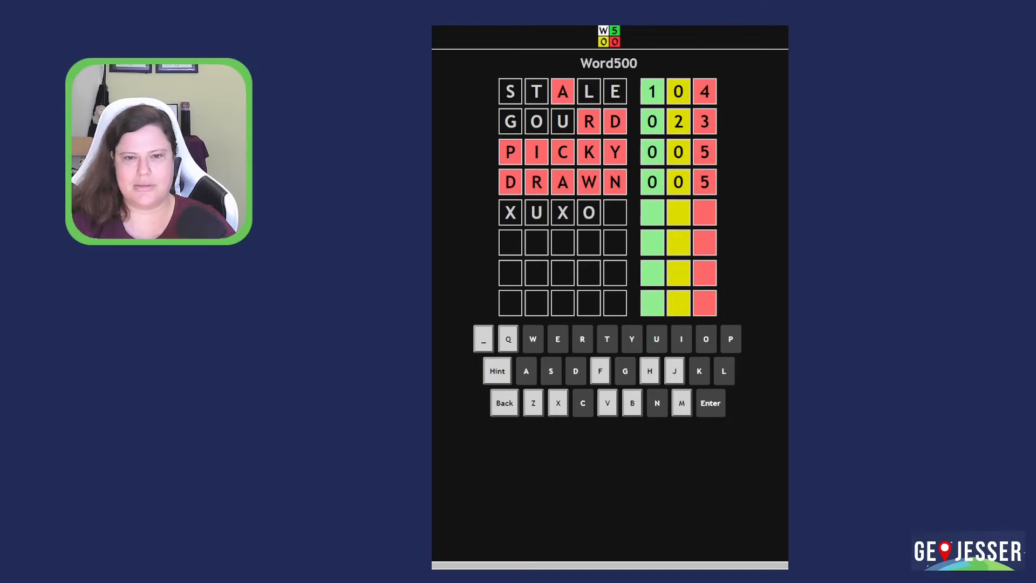
{"action": "type", "text": "x"}
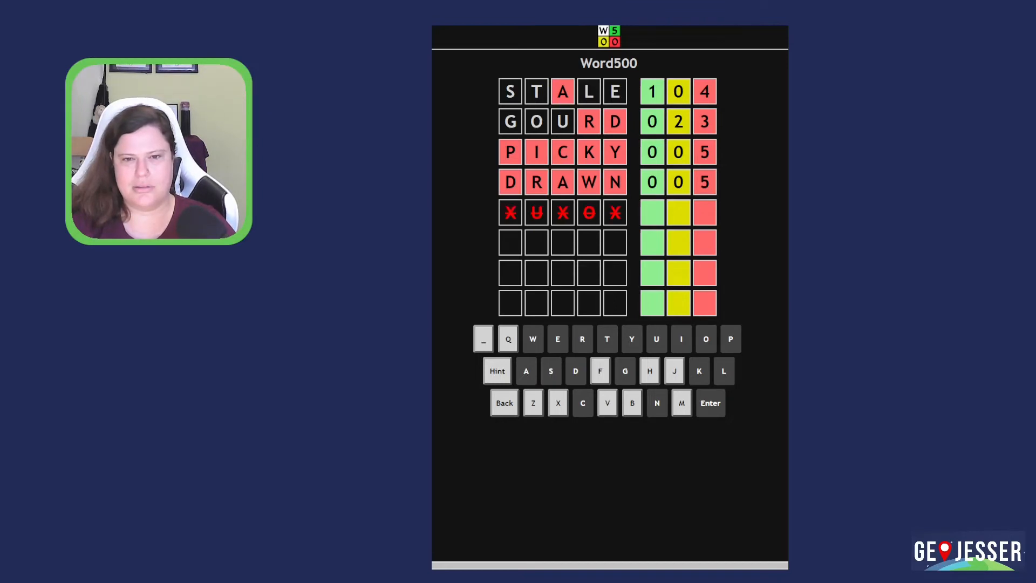
- Submit SUXOX, see it rejected, and delete back to the leading S for a new SHO start
{"action": "key", "text": "BackSpace"}
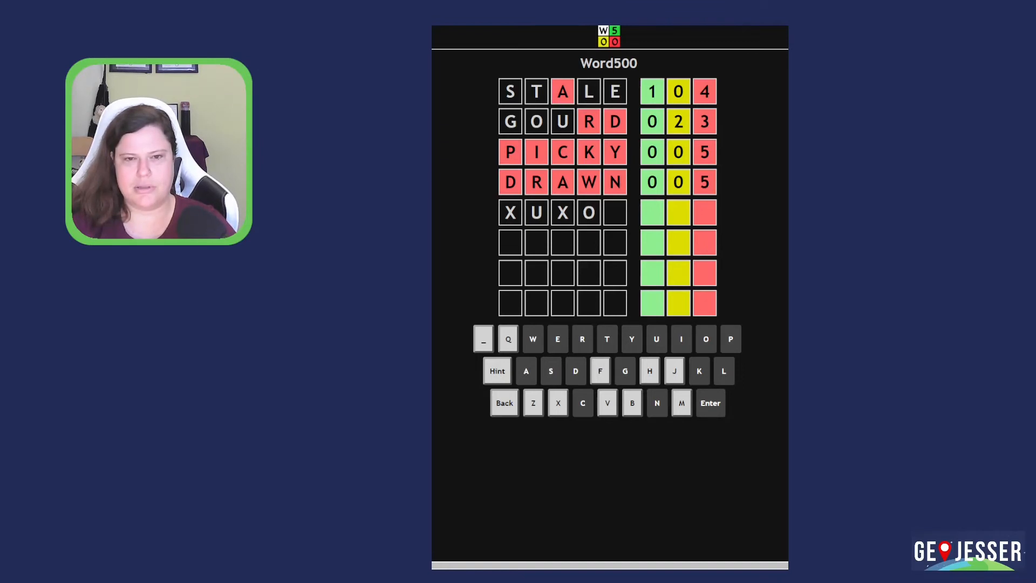
{"action": "key", "text": "BackSpace"}
{"action": "key", "text": "BackSpace"}
{"action": "key", "text": "BackSpace"}
{"action": "key", "text": "BackSpace"}
{"action": "type", "text": "SUXOX"}
{"action": "key", "text": "Return"}
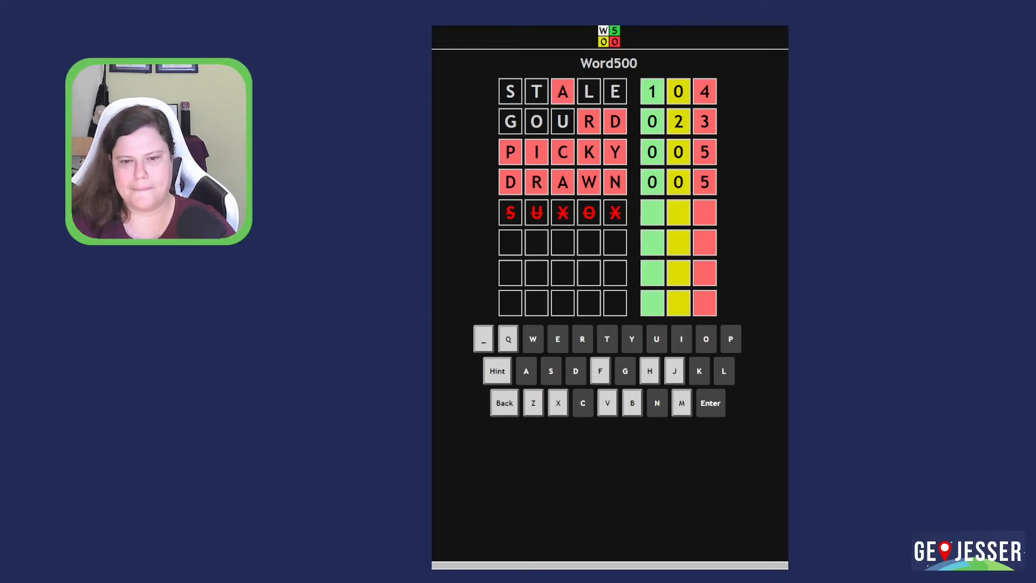
{"action": "key", "text": "BackSpace"}
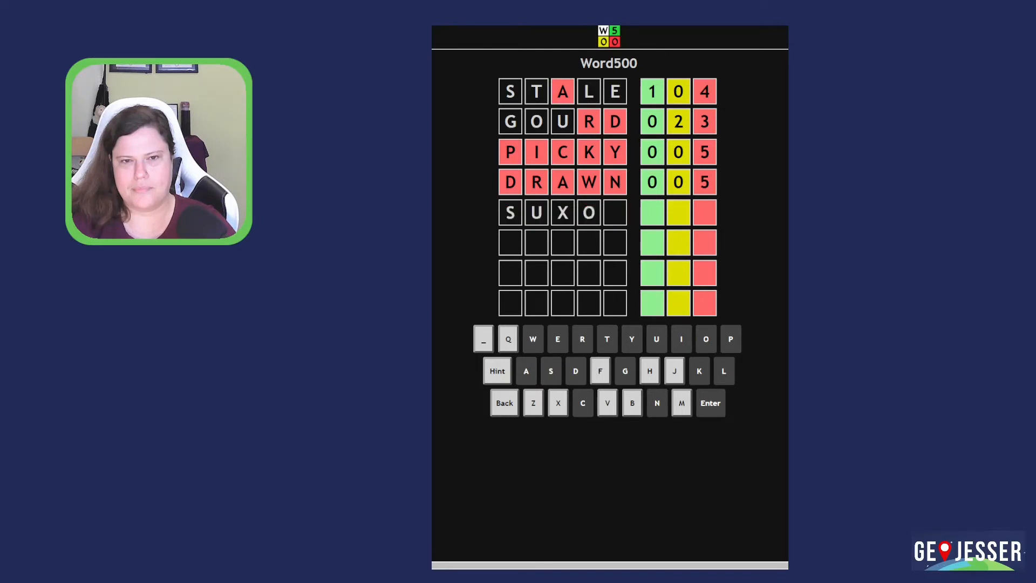
{"action": "key", "text": "BackSpace"}
{"action": "key", "text": "BackSpace"}
{"action": "key", "text": "BackSpace"}
{"action": "type", "text": "HO"}
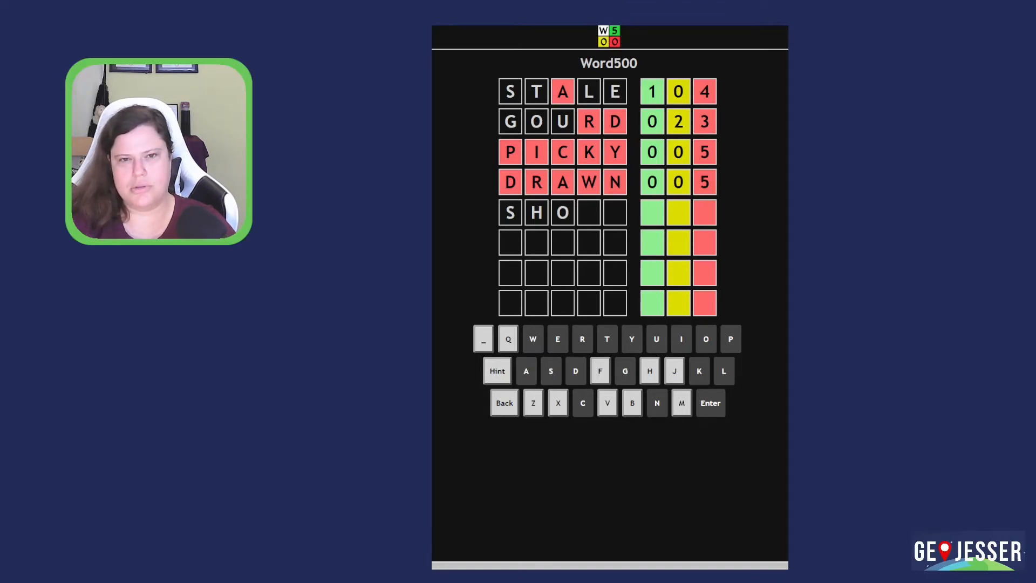
{"action": "type", "text": "u"}
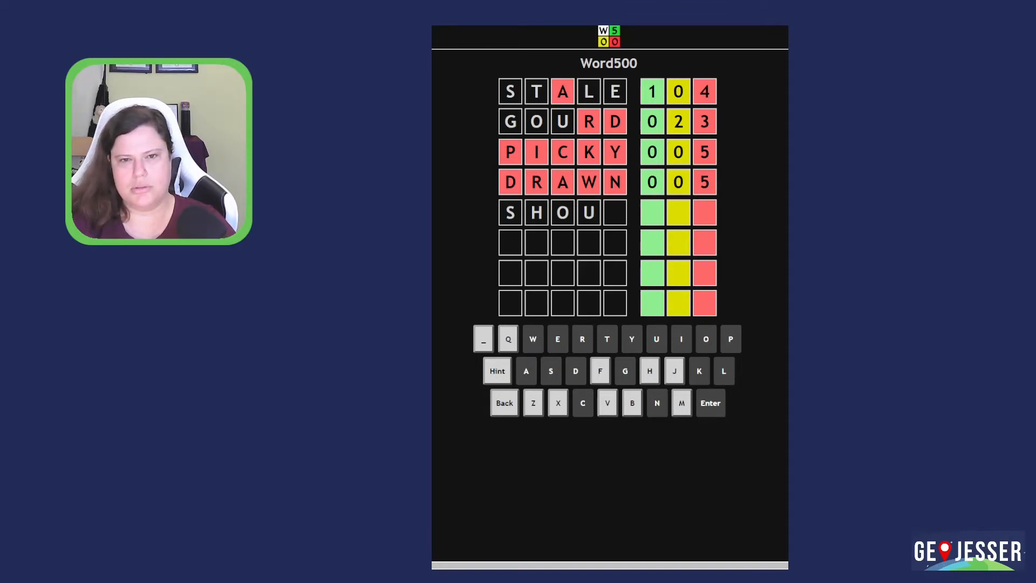
- Abandon the SHO word, then erase IGLOO, leaving row 5 blank
{"action": "key", "text": "BackSpace"}
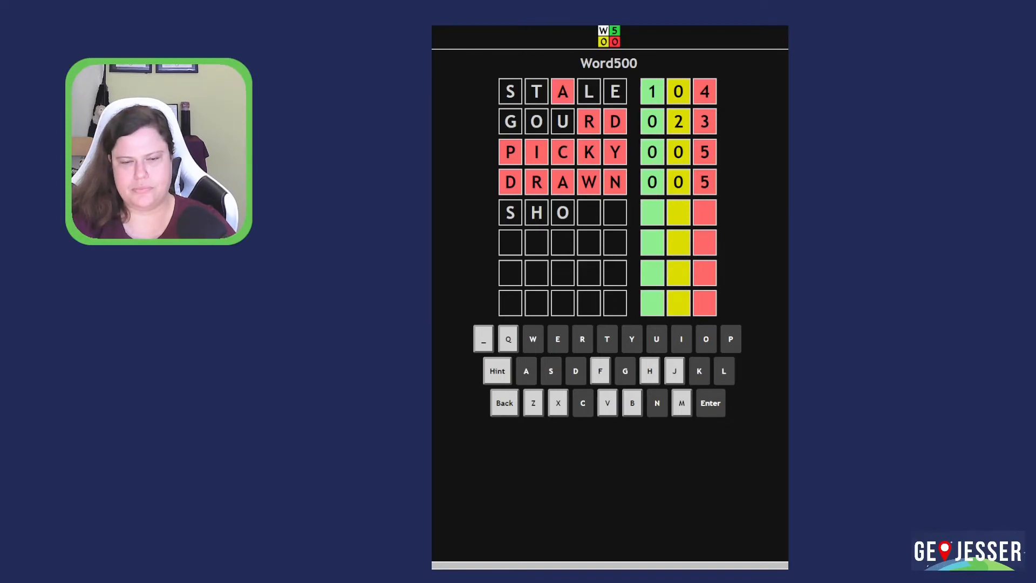
{"action": "type", "text": "g"}
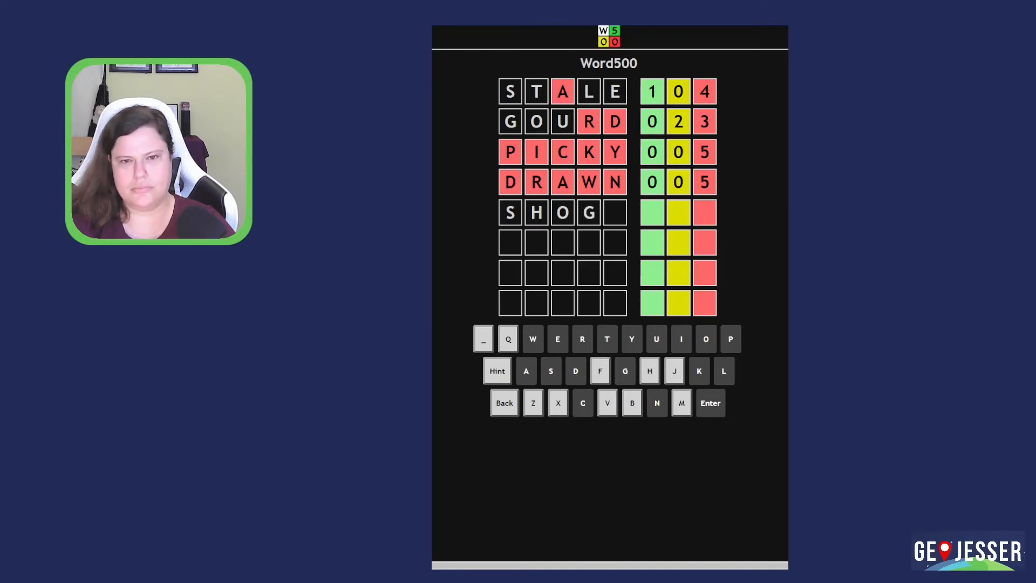
{"action": "type", "text": "s"}
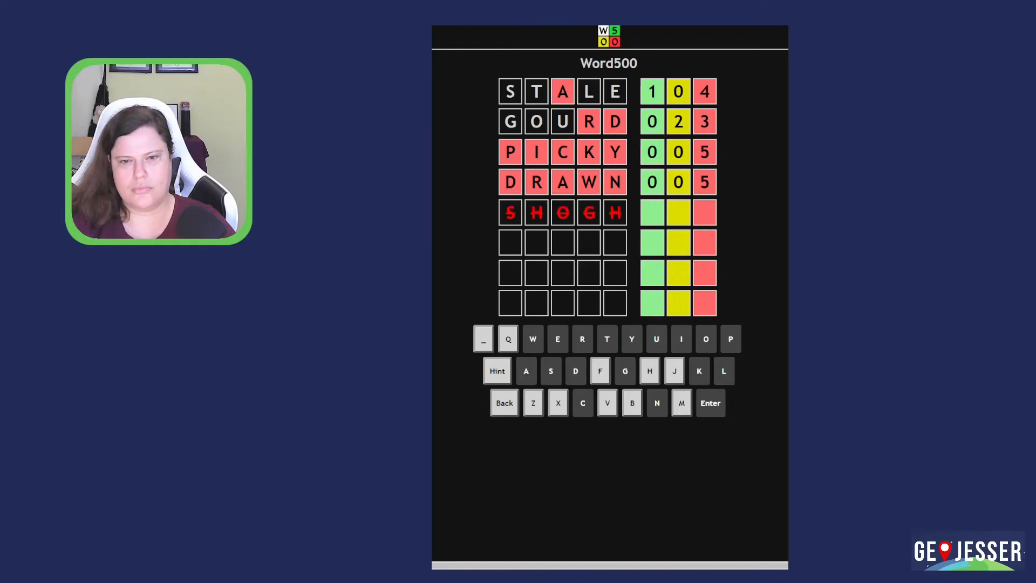
{"action": "key", "text": "BackSpace"}
{"action": "key", "text": "BackSpace"}
{"action": "key", "text": "BackSpace"}
{"action": "key", "text": "BackSpace"}
{"action": "key", "text": "BackSpace"}
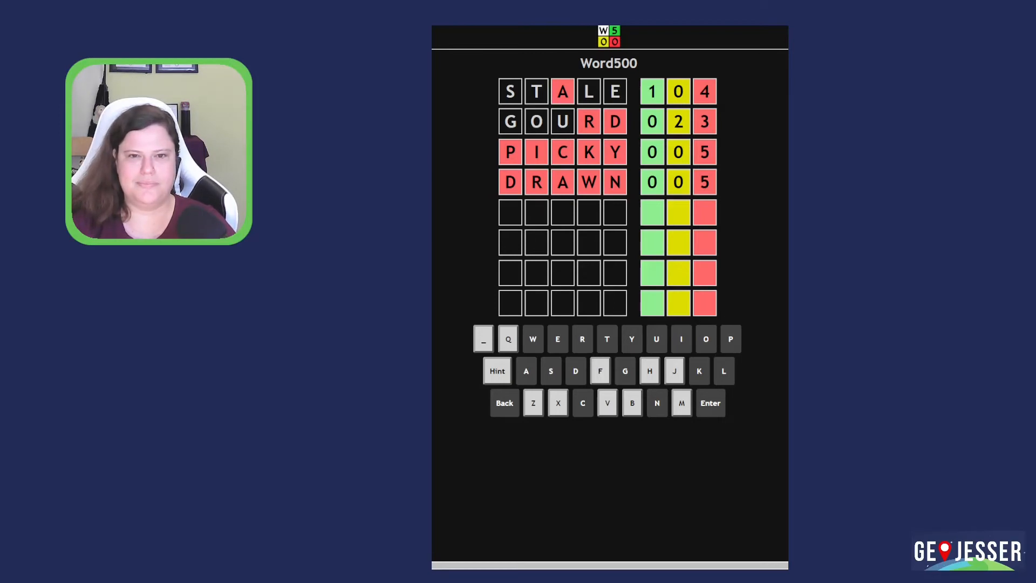
{"action": "type", "text": "ig"}
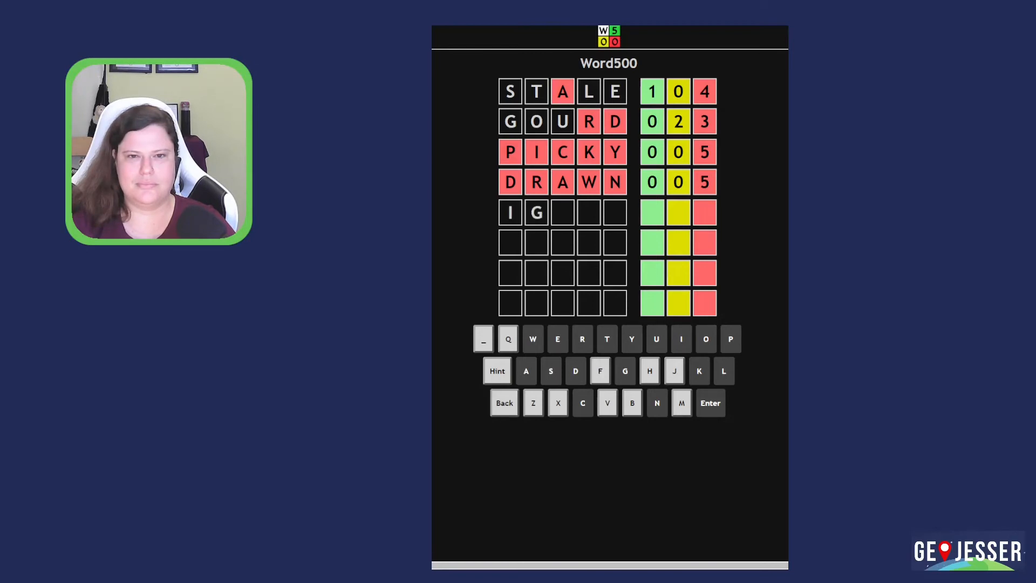
{"action": "type", "text": "loo"}
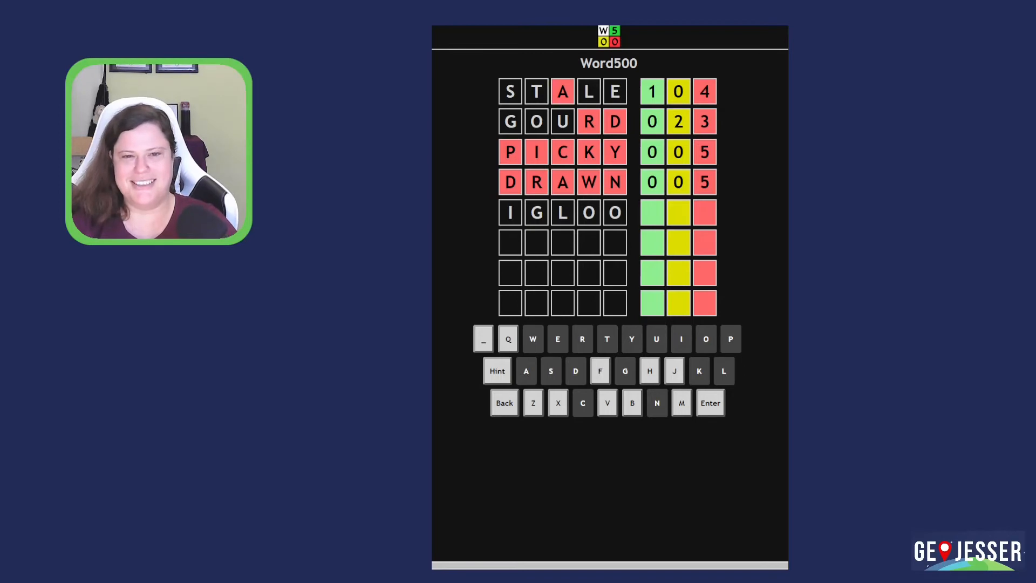
{"action": "key", "text": "BackSpace"}
{"action": "key", "text": "BackSpace"}
{"action": "key", "text": "BackSpace"}
{"action": "key", "text": "BackSpace"}
{"action": "key", "text": "BackSpace"}
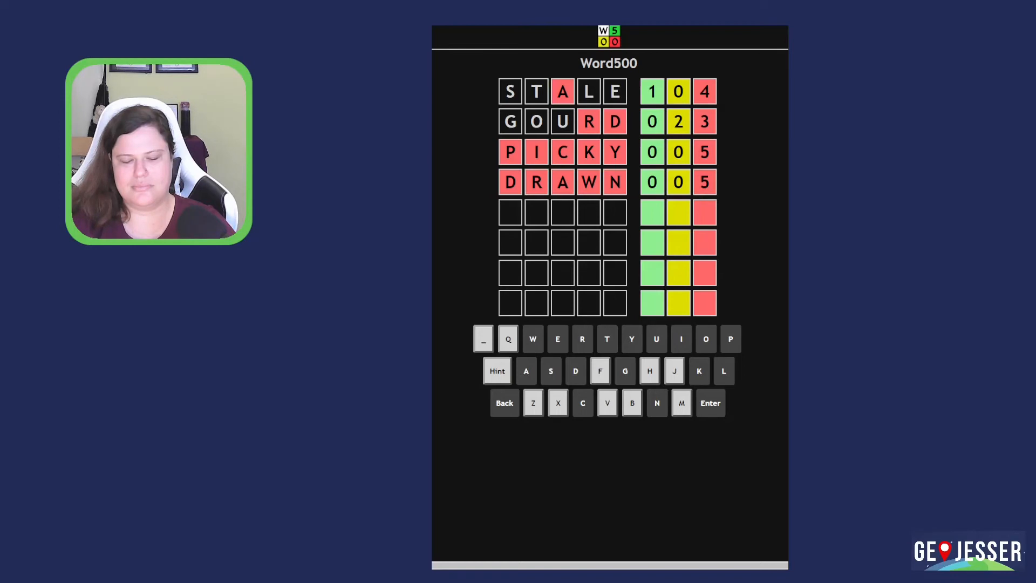
{"action": "type", "text": "u"}
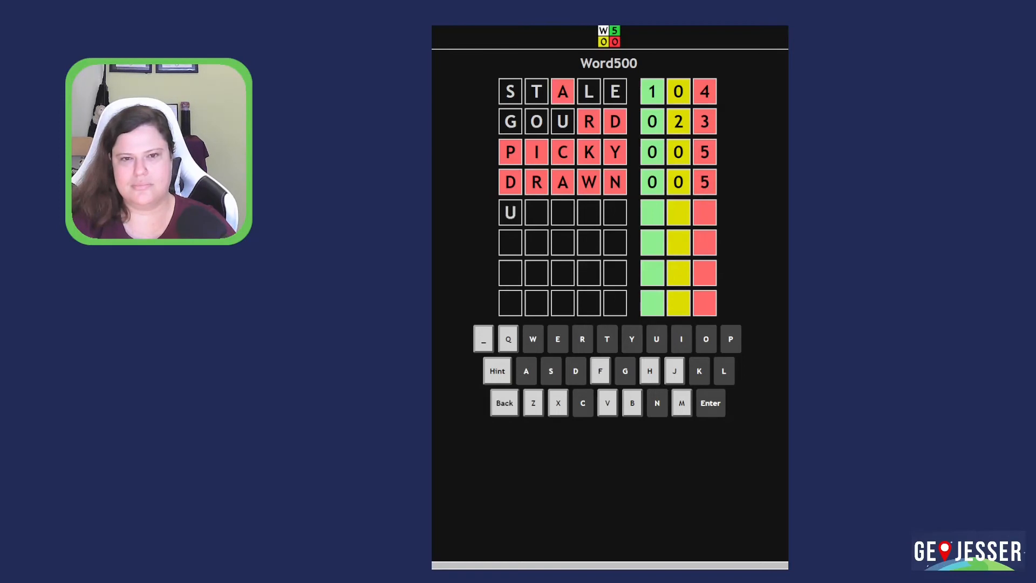
{"action": "type", "text": "t"}
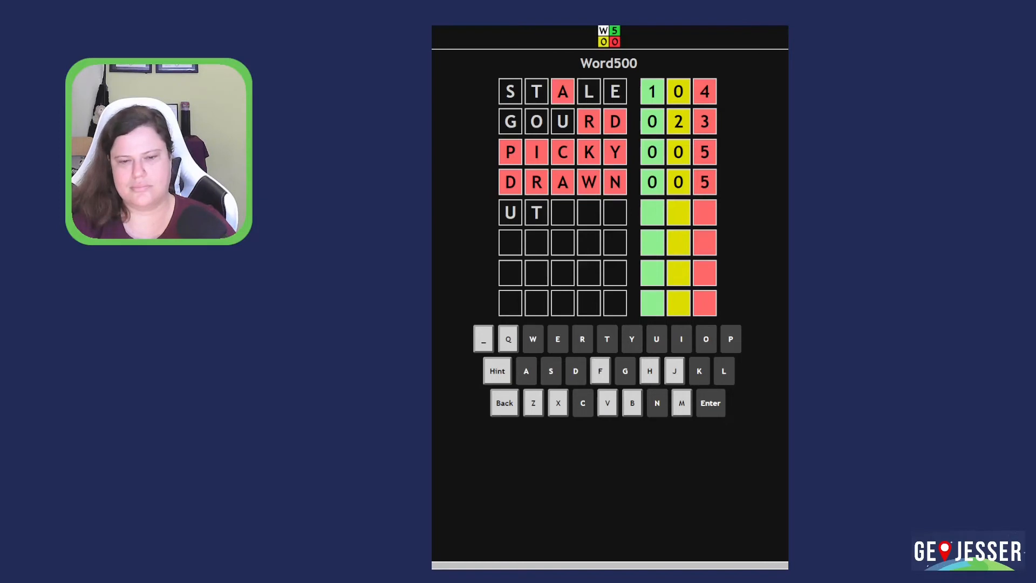
{"action": "key", "text": "BackSpace"}
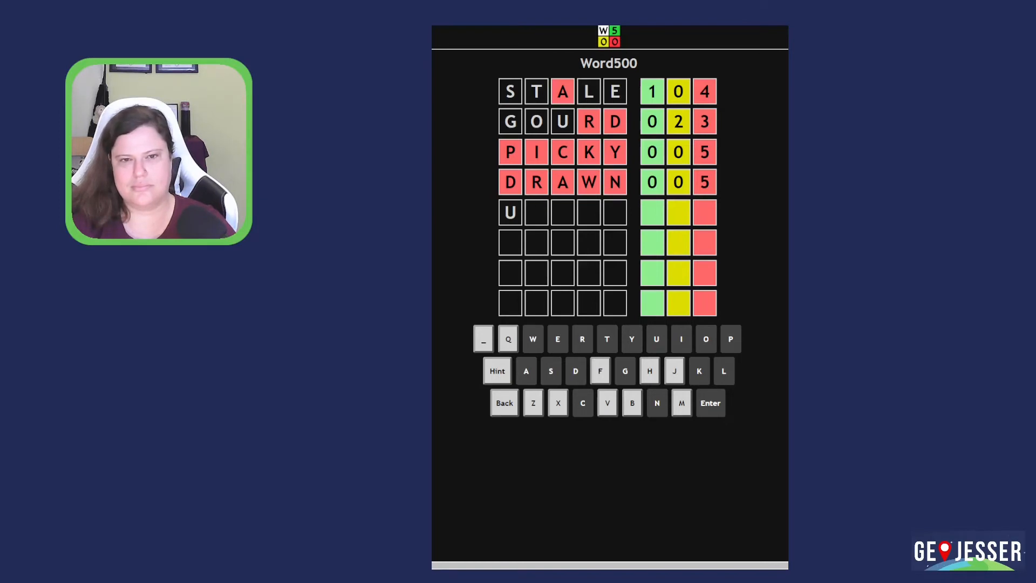
{"action": "type", "text": "g"}
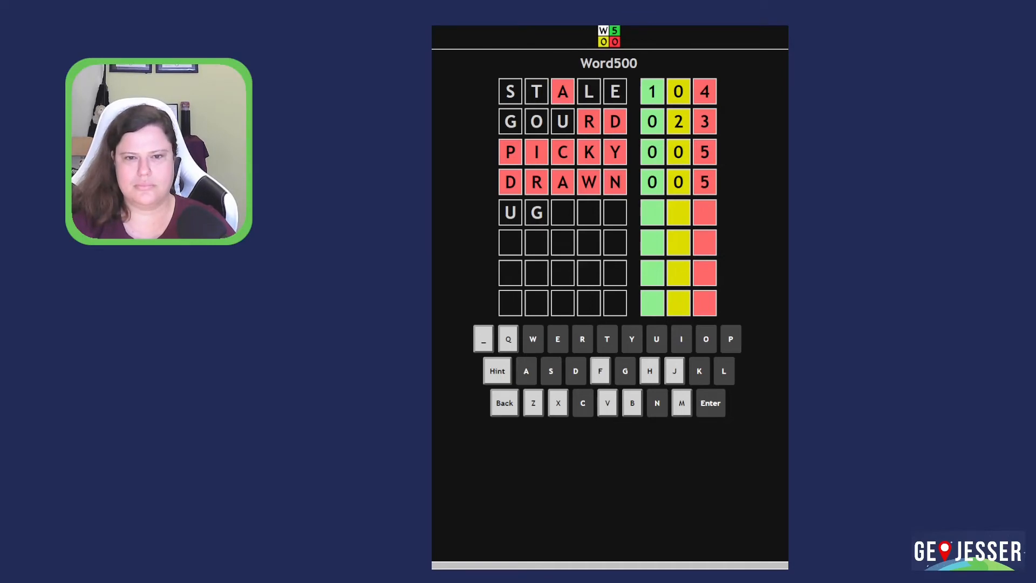
{"action": "type", "text": "ole"}
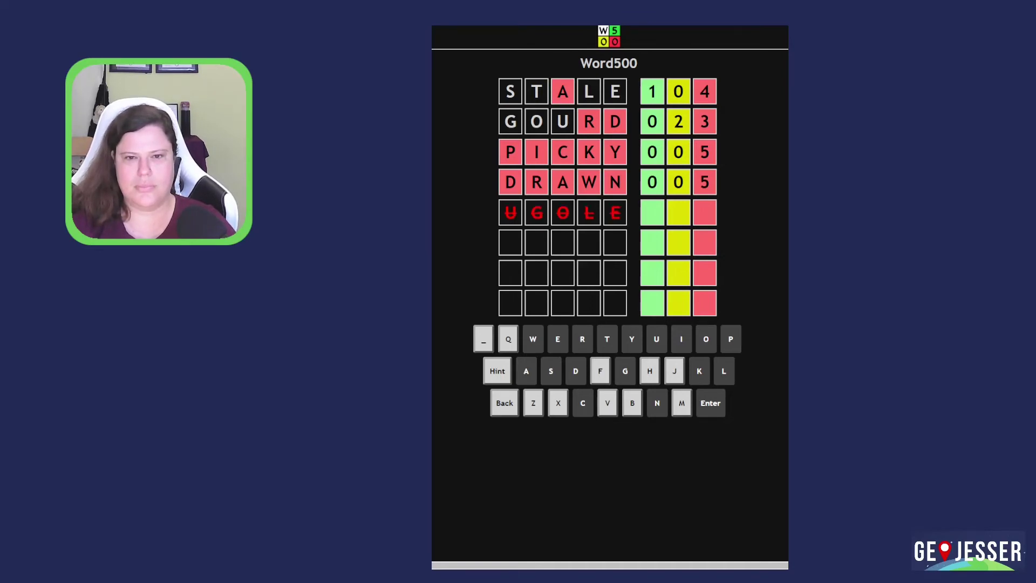
{"action": "key", "text": "BackSpace"}
{"action": "key", "text": "BackSpace"}
{"action": "type", "text": "le"}
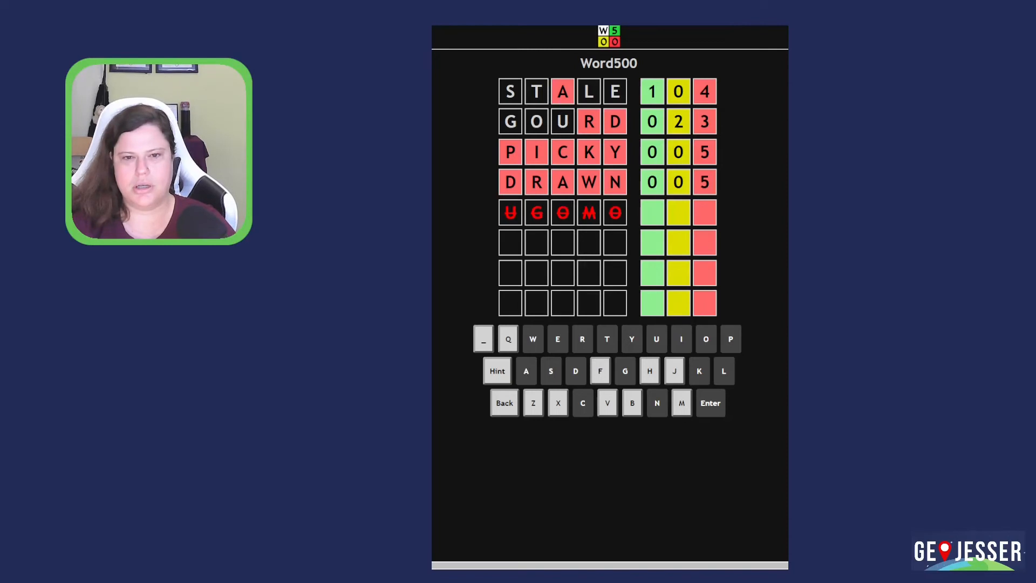
{"action": "key", "text": "BackSpace"}
{"action": "key", "text": "BackSpace"}
{"action": "key", "text": "BackSpace"}
{"action": "key", "text": "BackSpace"}
{"action": "key", "text": "BackSpace"}
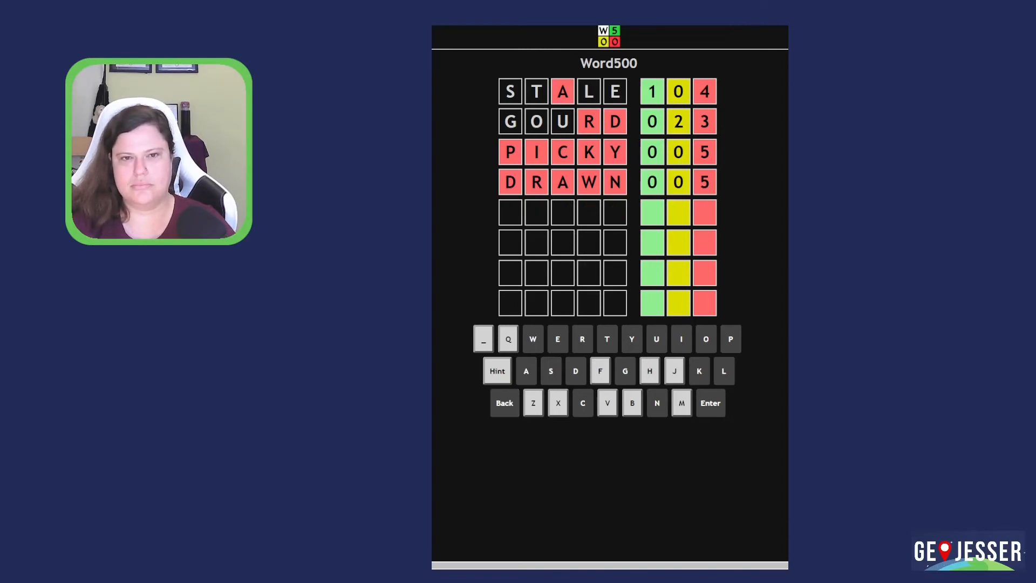
{"action": "type", "text": "sh"}
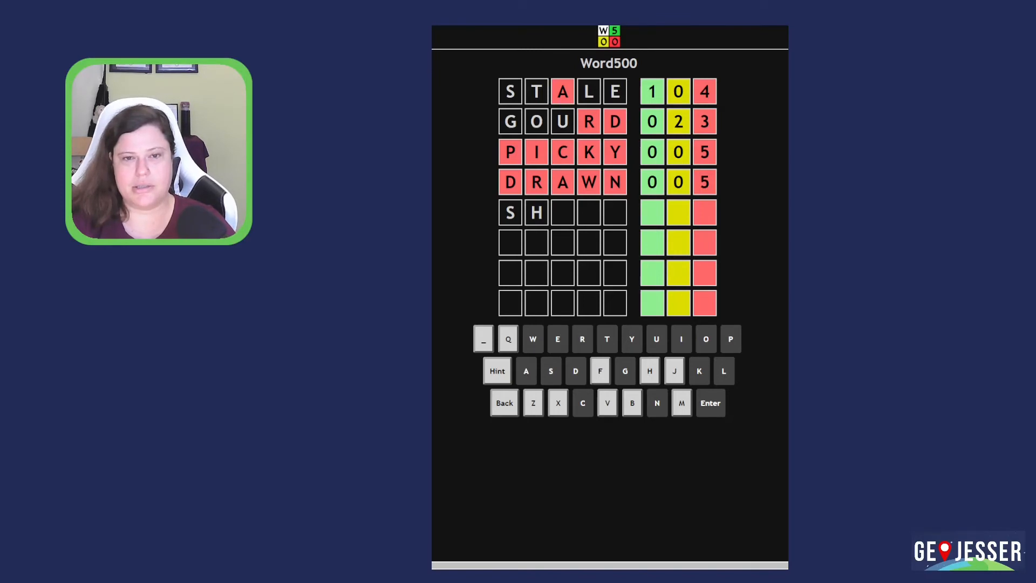
{"action": "type", "text": "o"}
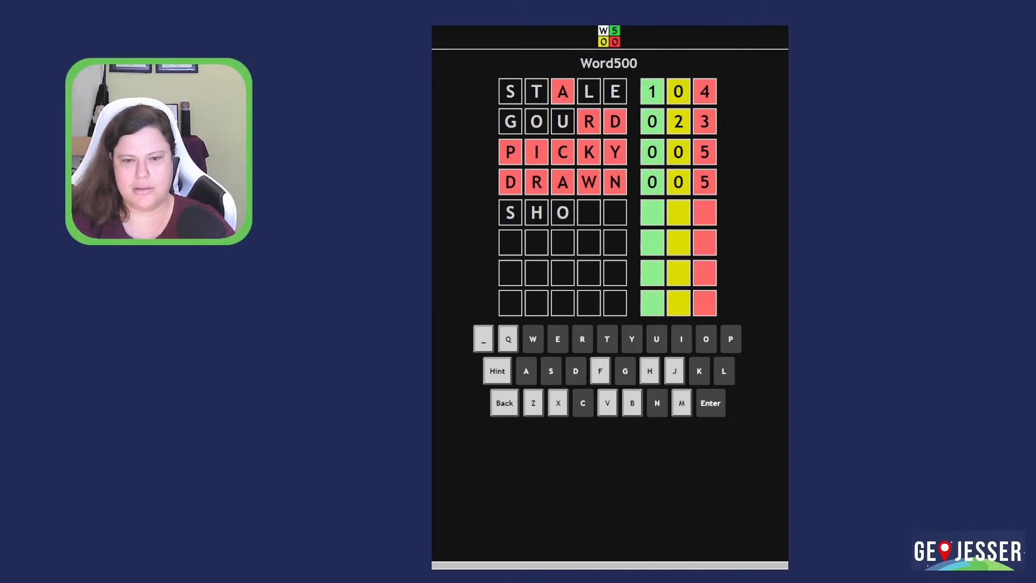
{"action": "type", "text": "ve"}
{"action": "key", "text": "Return"}
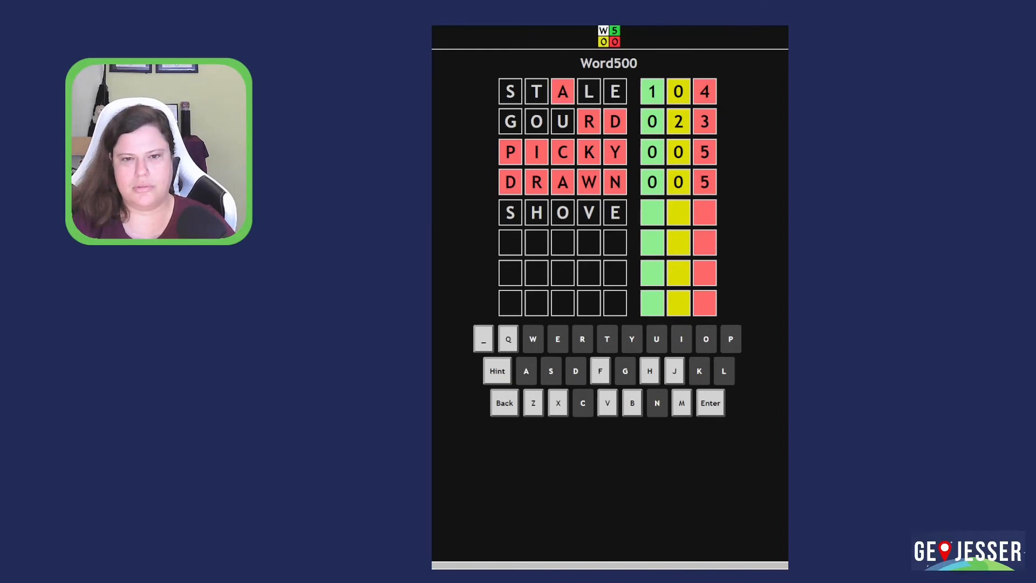
{"action": "key", "text": "BackSpace"}
{"action": "key", "text": "BackSpace"}
{"action": "type", "text": "ge"}
{"action": "key", "text": "Return"}
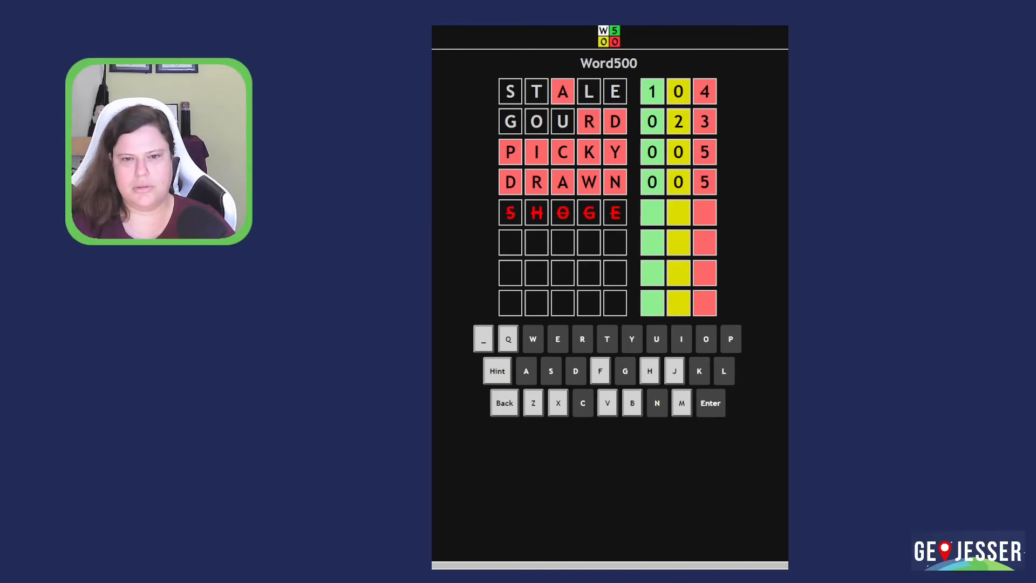
{"action": "key", "text": "BackSpace"}
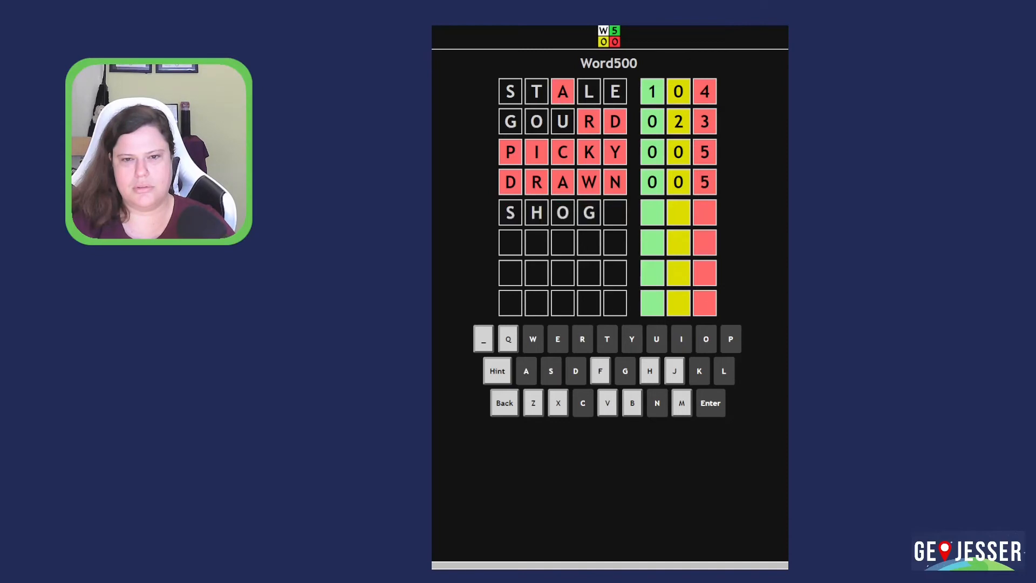
{"action": "key", "text": "BackSpace"}
{"action": "key", "text": "BackSpace"}
{"action": "type", "text": "u"}
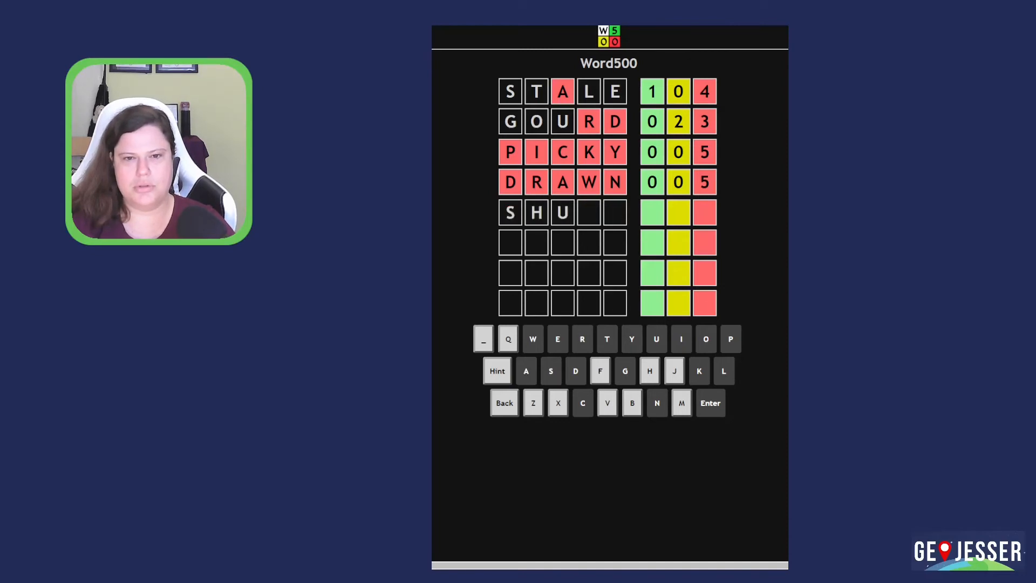
{"action": "type", "text": "ge"}
{"action": "key", "text": "Return"}
{"action": "key", "text": "BackSpace"}
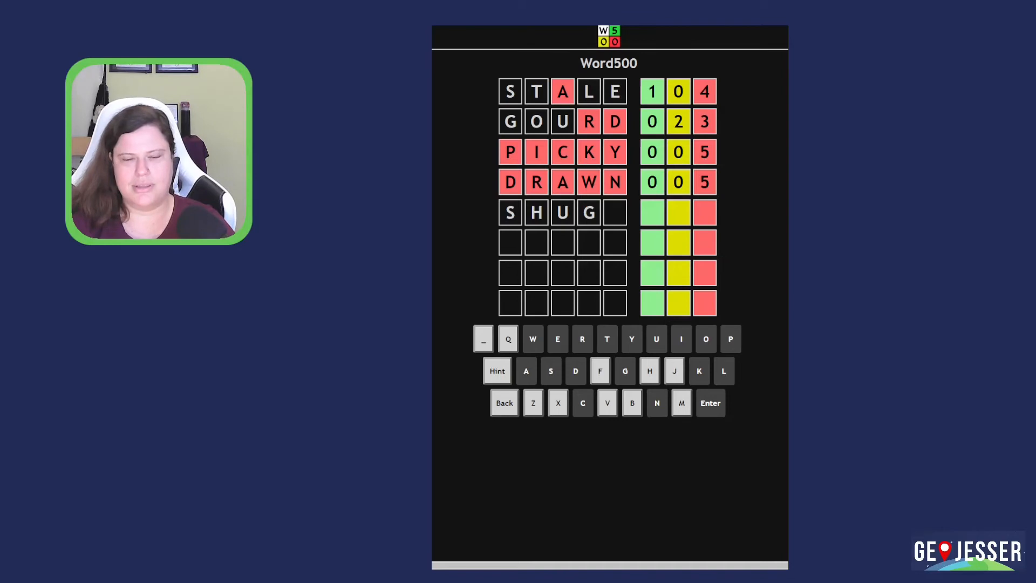
{"action": "key", "text": "BackSpace"}
{"action": "key", "text": "BackSpace"}
{"action": "key", "text": "BackSpace"}
{"action": "key", "text": "BackSpace"}
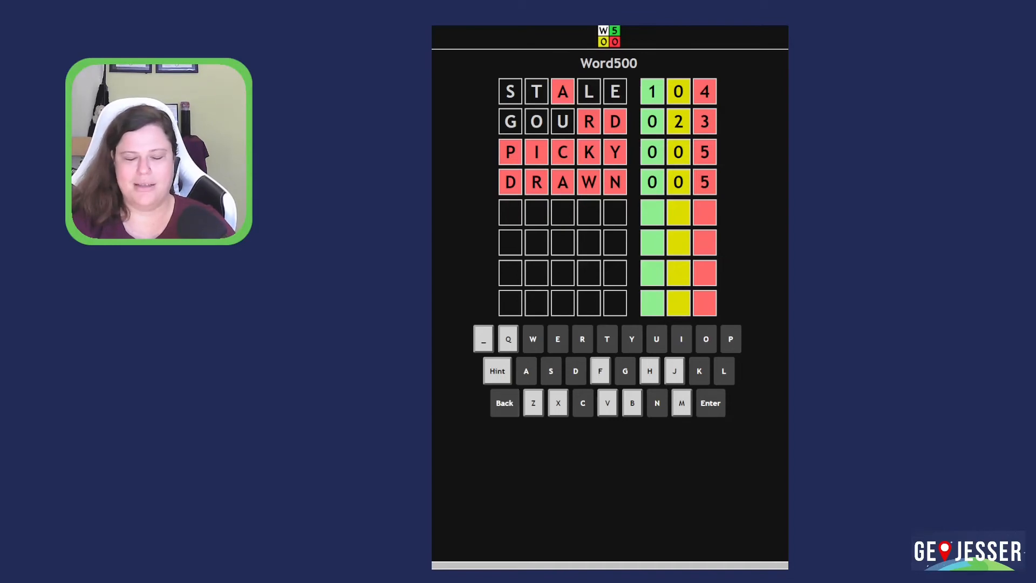
{"action": "type", "text": "hu"}
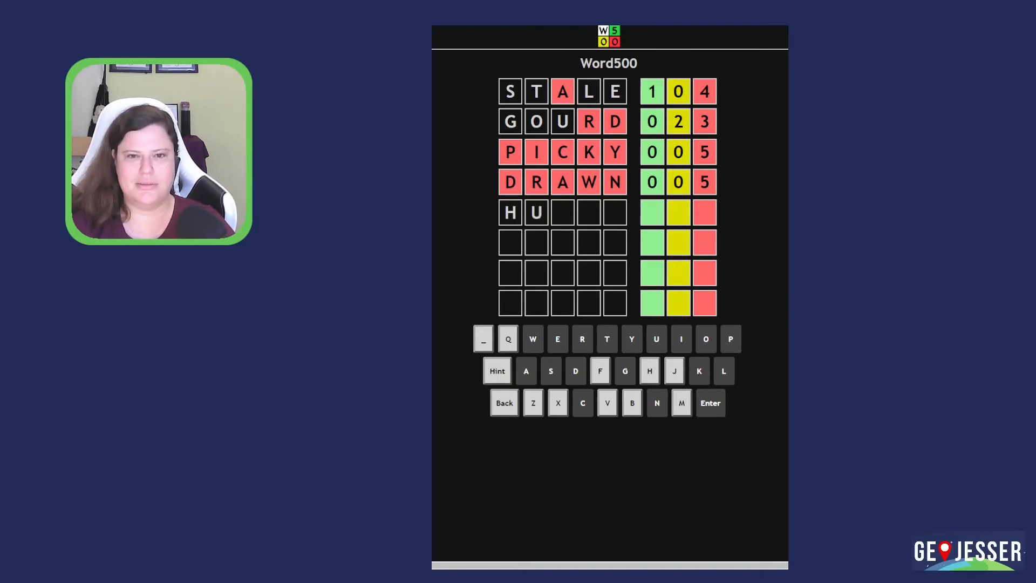
{"action": "type", "text": "g"}
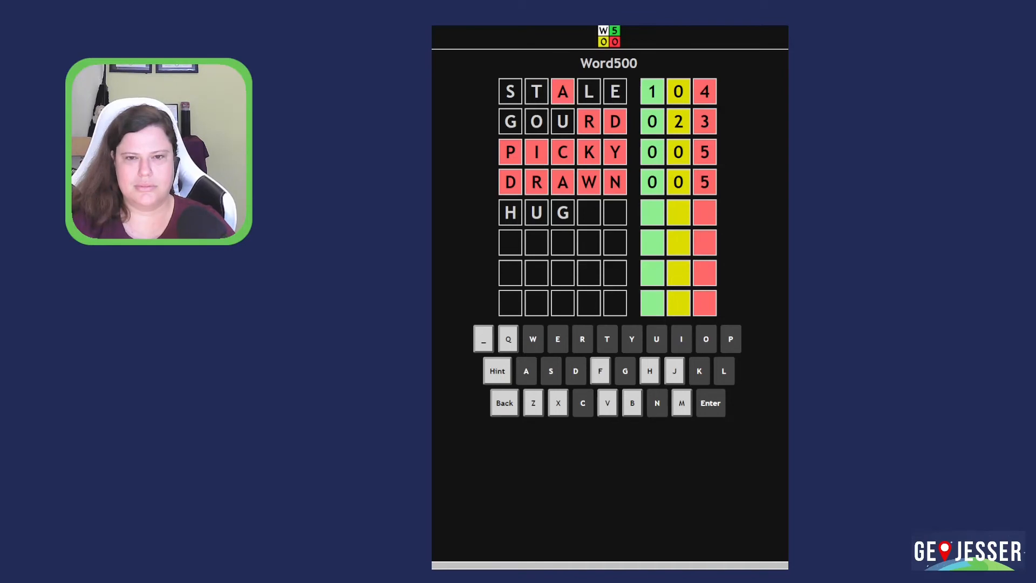
{"action": "type", "text": "g"}
{"action": "key", "text": "Return"}
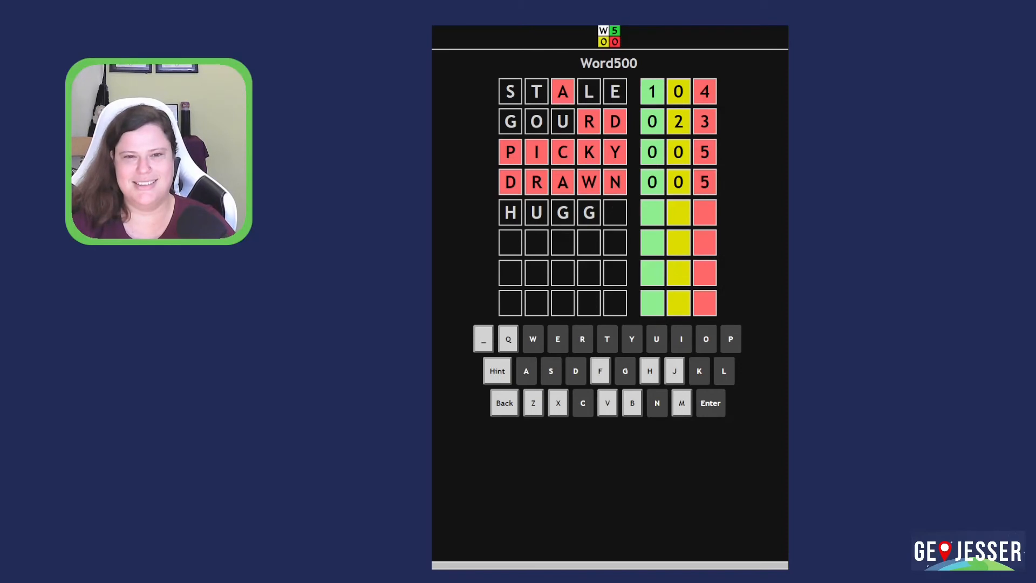
{"action": "type", "text": "e"}
{"action": "key", "text": "Return"}
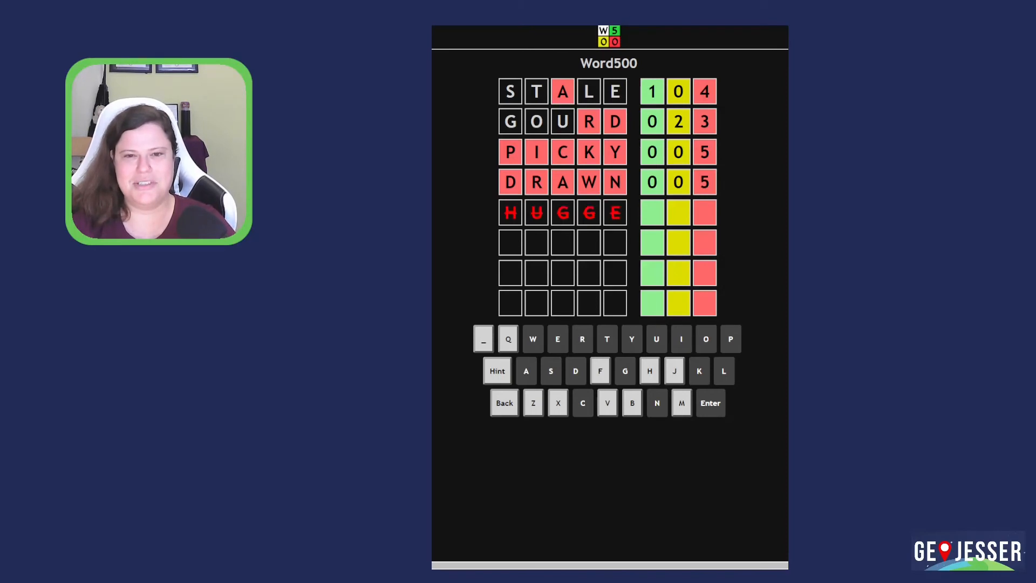
{"action": "key", "text": "BackSpace"}
{"action": "key", "text": "BackSpace"}
{"action": "key", "text": "BackSpace"}
{"action": "key", "text": "BackSpace"}
{"action": "key", "text": "BackSpace"}
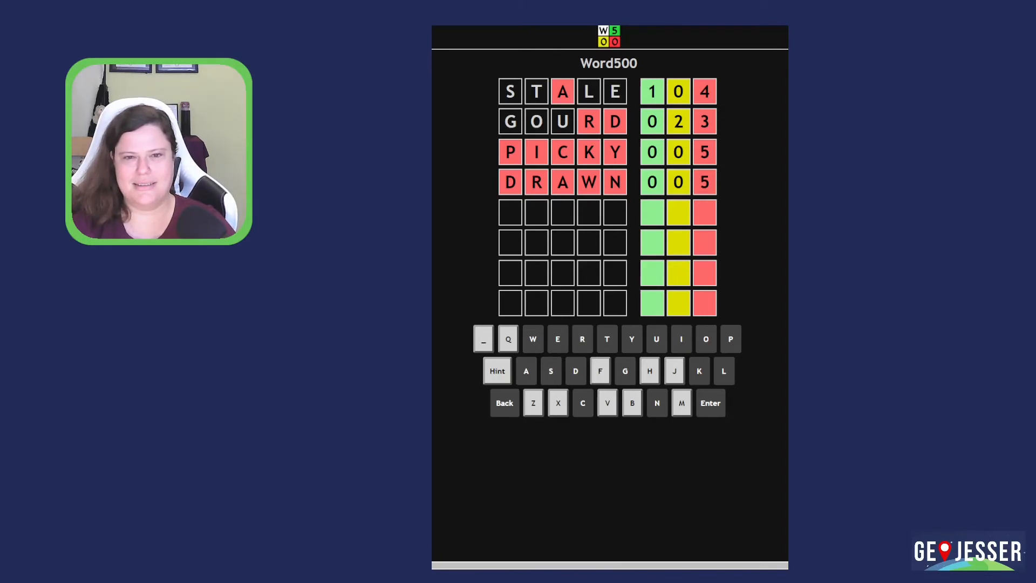
{"action": "type", "text": "XXO"}
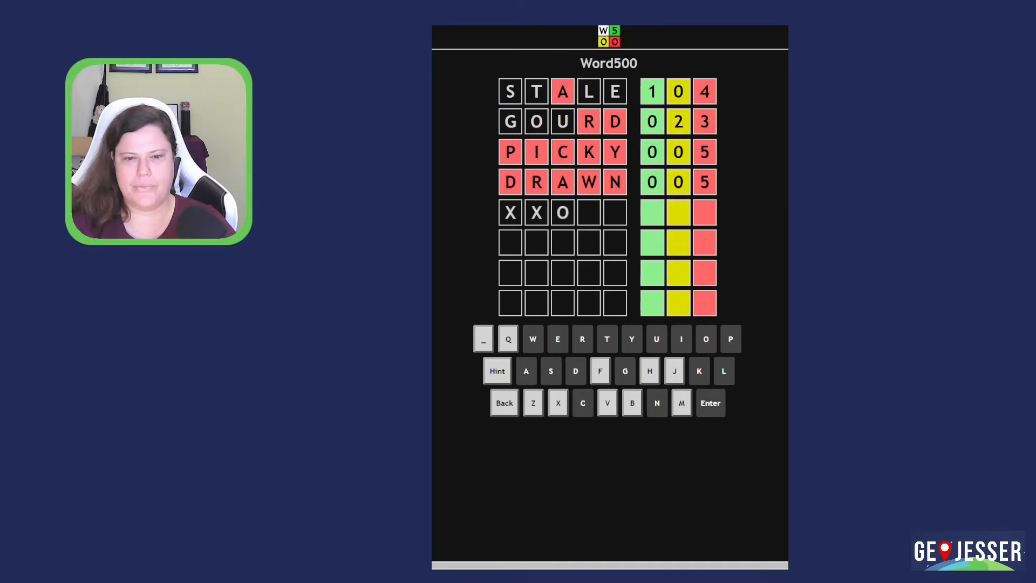
{"action": "type", "text": "GE"}
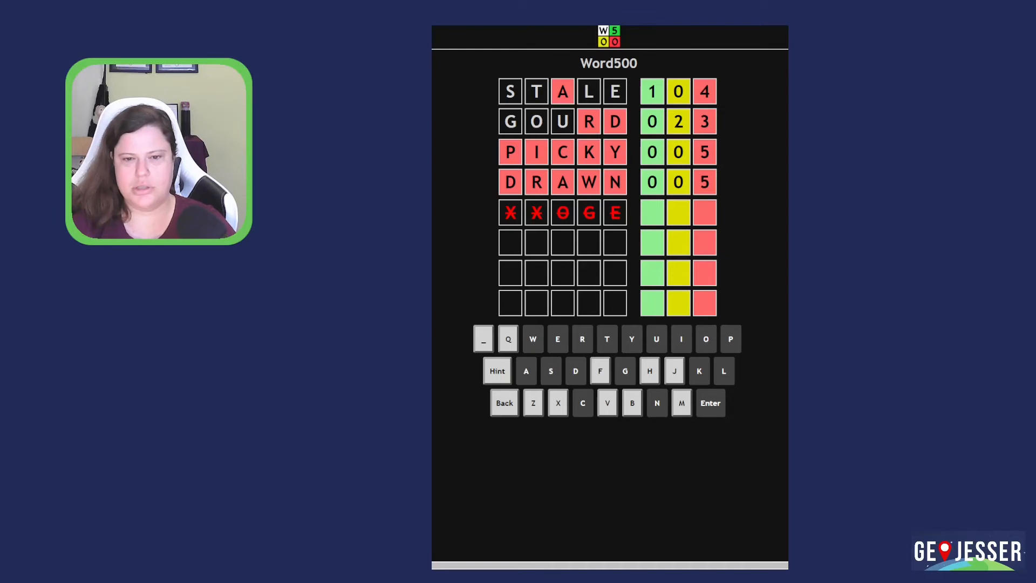
{"action": "key", "text": "BackSpace"}
{"action": "key", "text": "BackSpace"}
{"action": "key", "text": "BackSpace"}
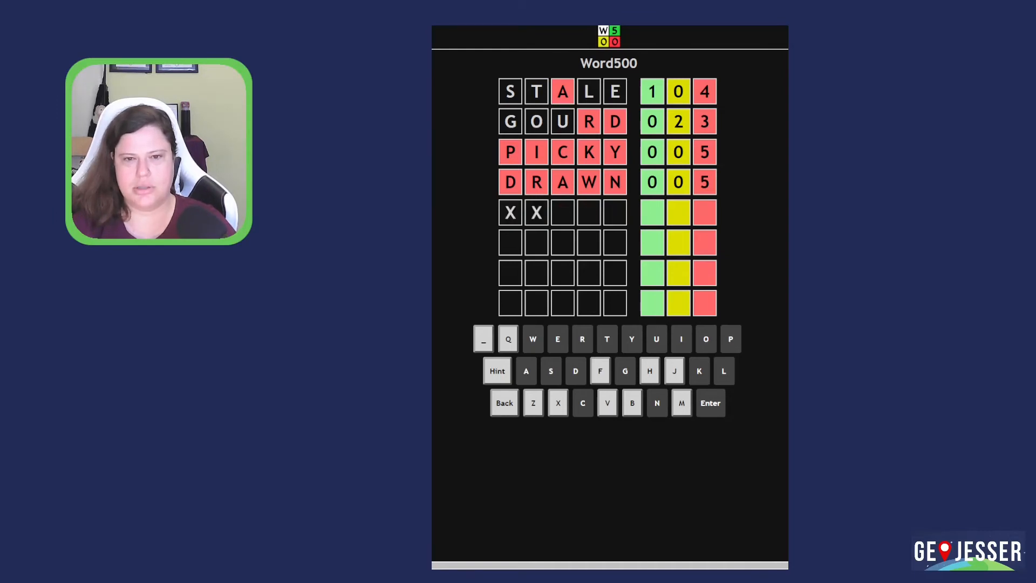
{"action": "key", "text": "BackSpace"}
{"action": "type", "text": "XQUE"}
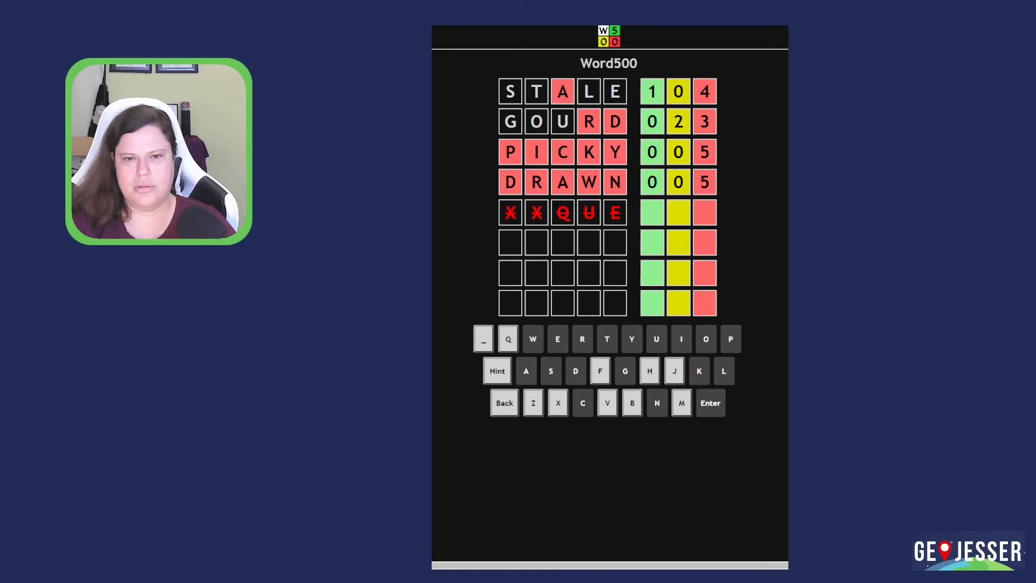
{"action": "key", "text": "BackSpace"}
{"action": "key", "text": "BackSpace"}
{"action": "key", "text": "BackSpace"}
{"action": "key", "text": "BackSpace"}
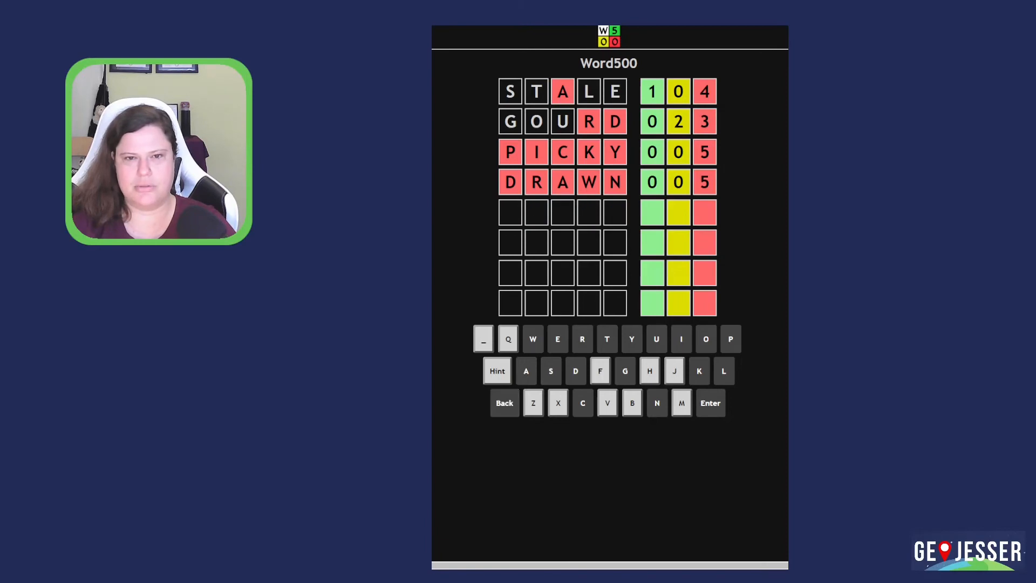
{"action": "type", "text": "sq"}
{"action": "type", "text": "u"}
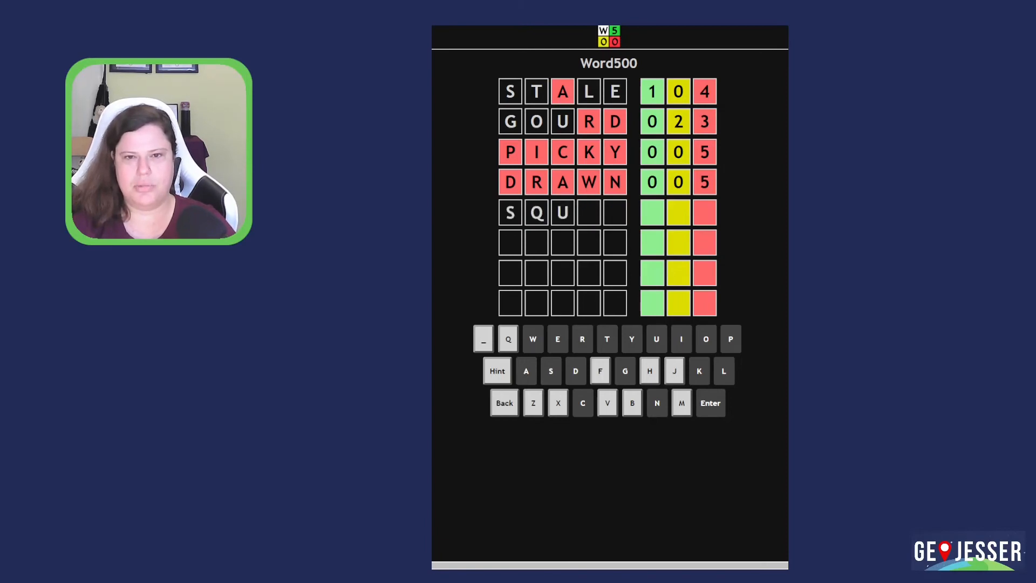
{"action": "key", "text": "BackSpace"}
{"action": "key", "text": "BackSpace"}
{"action": "key", "text": "BackSpace"}
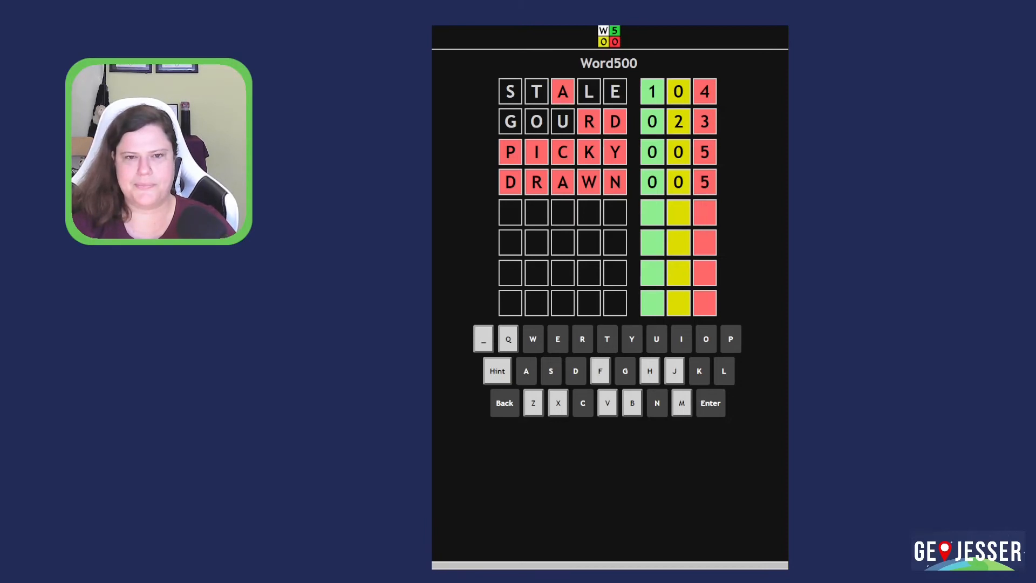
{"action": "type", "text": "ot"}
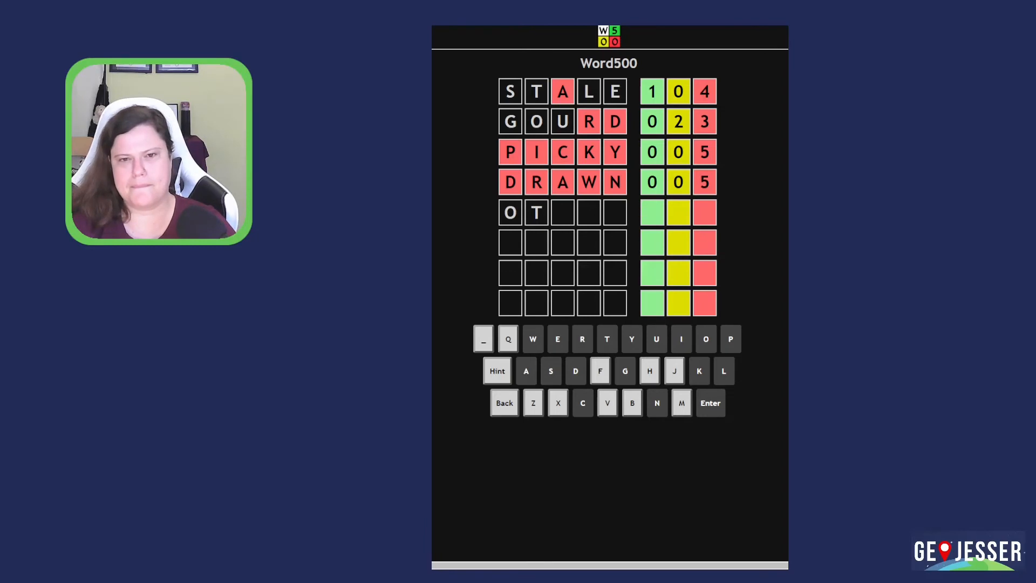
{"action": "type", "text": "t"}
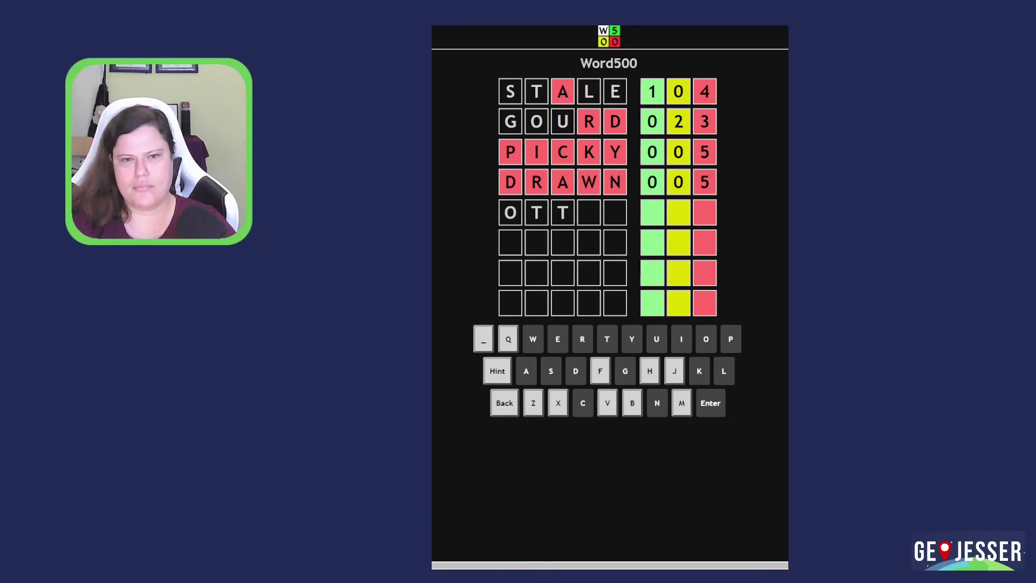
{"action": "type", "text": "er"}
{"action": "key", "text": "Return"}
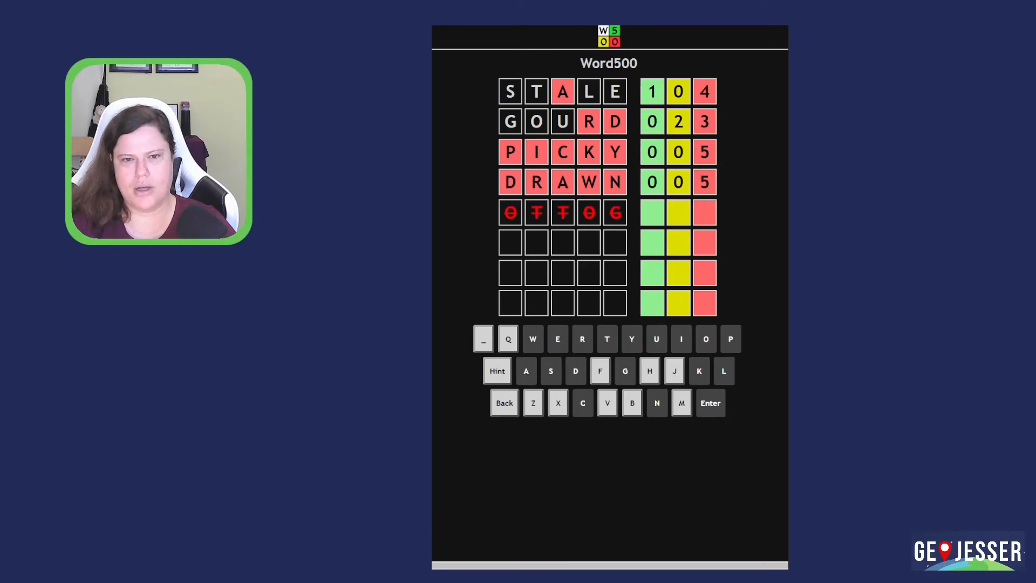
{"action": "key", "text": "BackSpace"}
{"action": "key", "text": "BackSpace"}
{"action": "key", "text": "BackSpace"}
{"action": "key", "text": "BackSpace"}
{"action": "key", "text": "BackSpace"}
{"action": "type", "text": "og"}
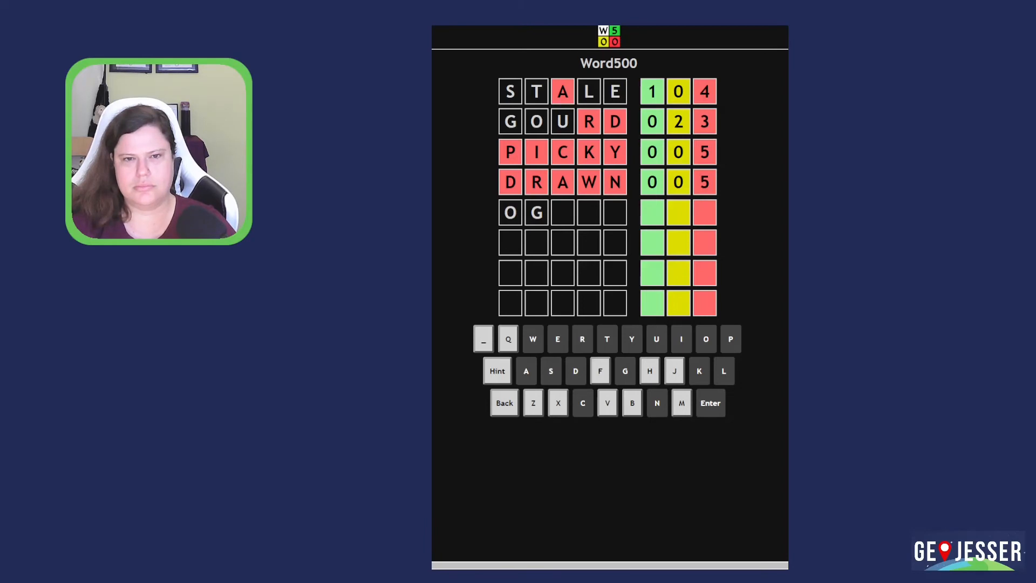
{"action": "type", "text": "o"}
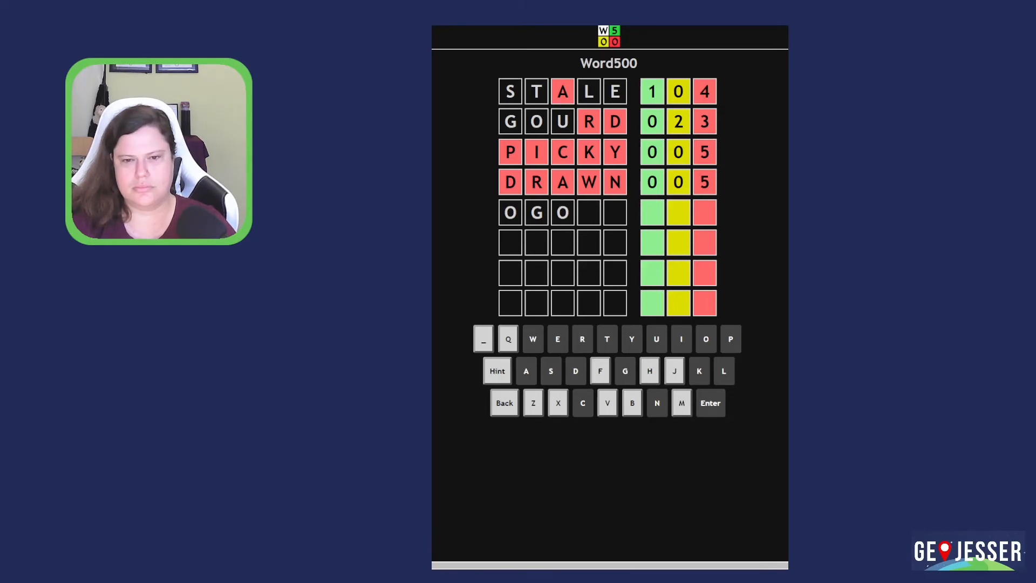
{"action": "key", "text": "BackSpace"}
{"action": "type", "text": "h"}
{"action": "key", "text": "BackSpace"}
{"action": "key", "text": "BackSpace"}
{"action": "key", "text": "BackSpace"}
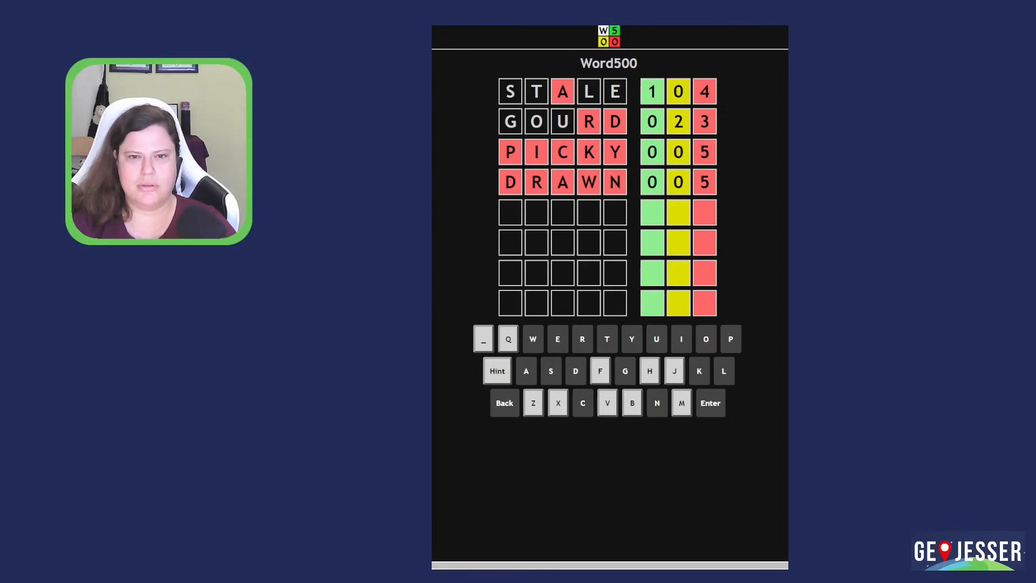
{"action": "type", "text": "SH"}
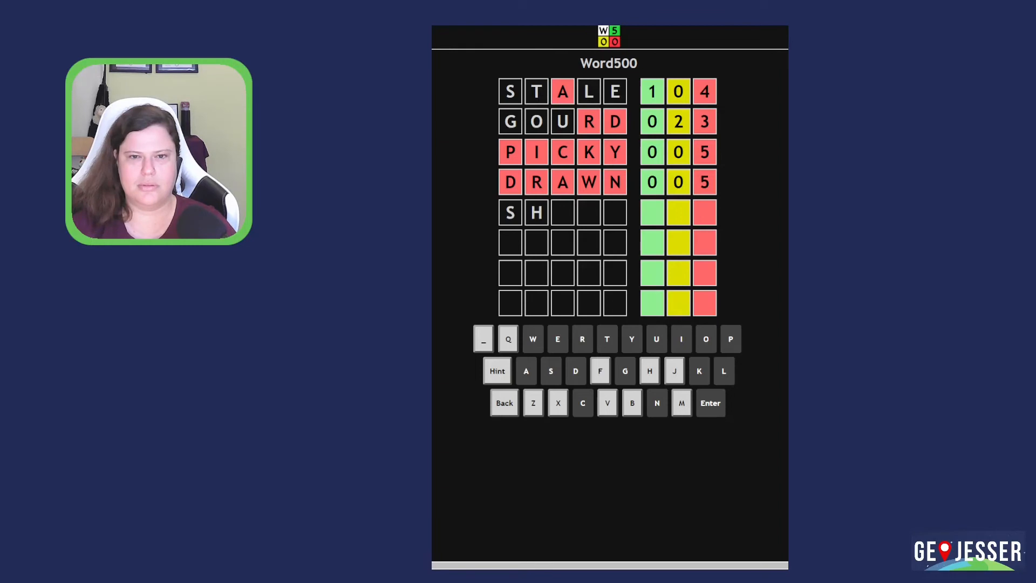
{"action": "type", "text": "RUG"}
- Submit SHRUG as the fifth guess, scoring 1 correct, 1 misplaced, 3 absent
{"action": "key", "text": "Return"}
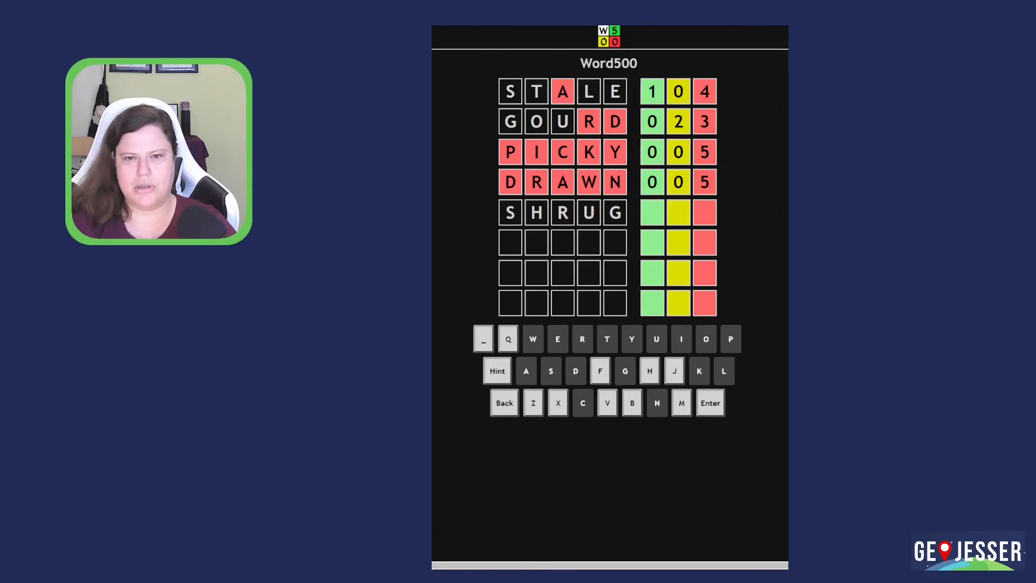
{"action": "key", "text": "Return"}
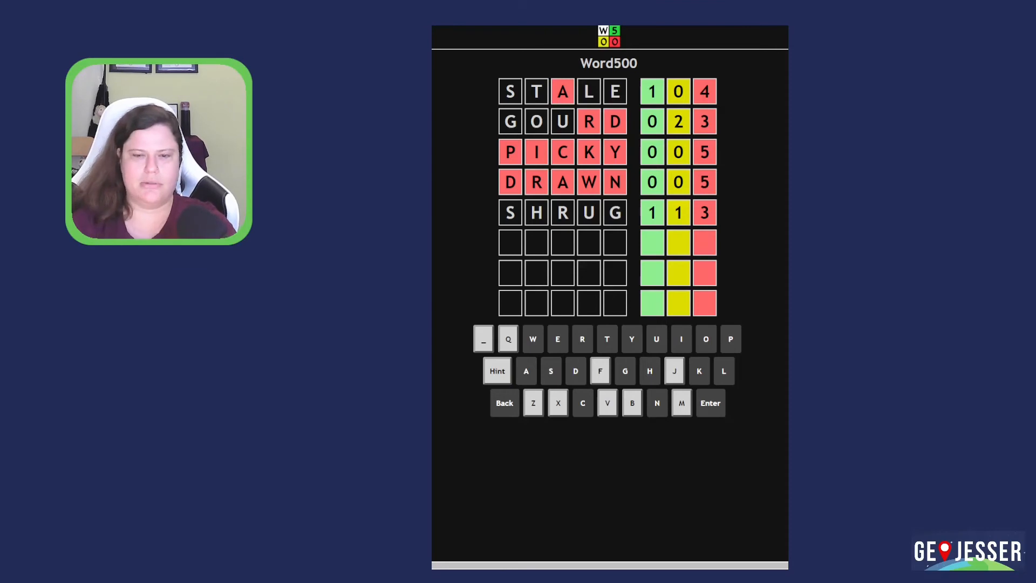
- Toggle the R tile in SHRUG until it is shaded red as absent
{"action": "left_click", "coordinate": [563, 213]}
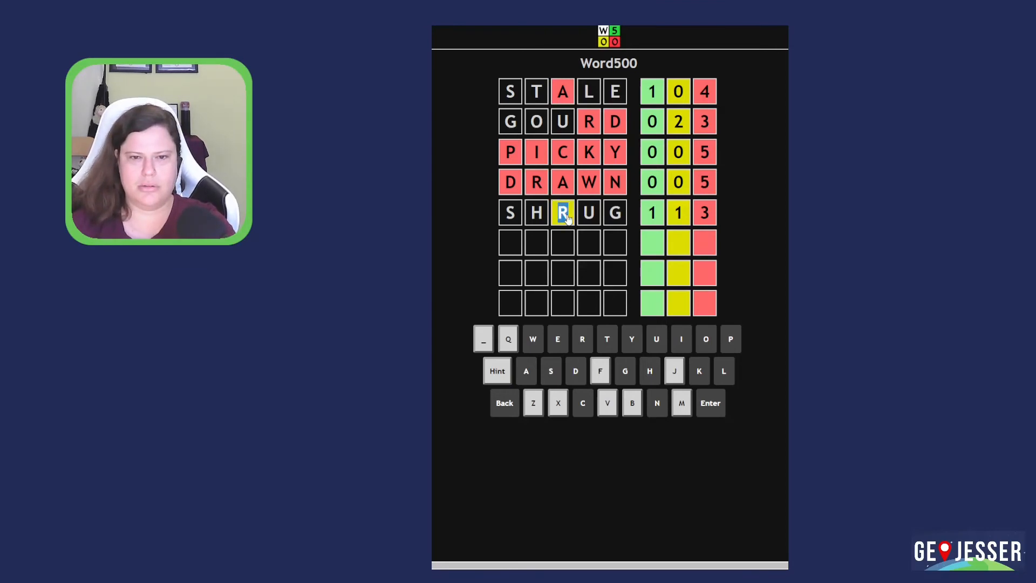
{"action": "double_click", "coordinate": [563, 218]}
{"action": "left_click", "coordinate": [441, 220]}
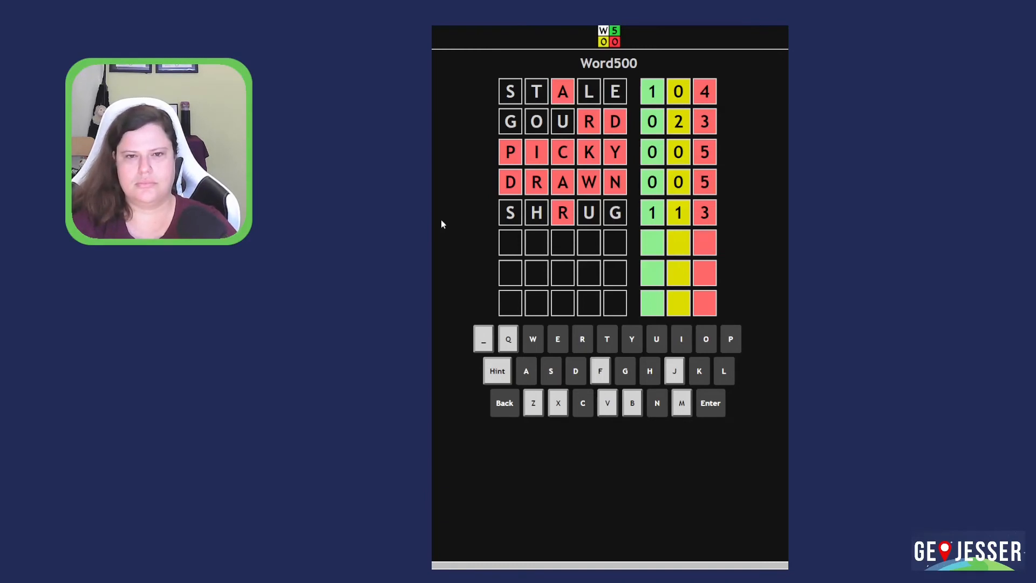
{"action": "type", "text": "su"}
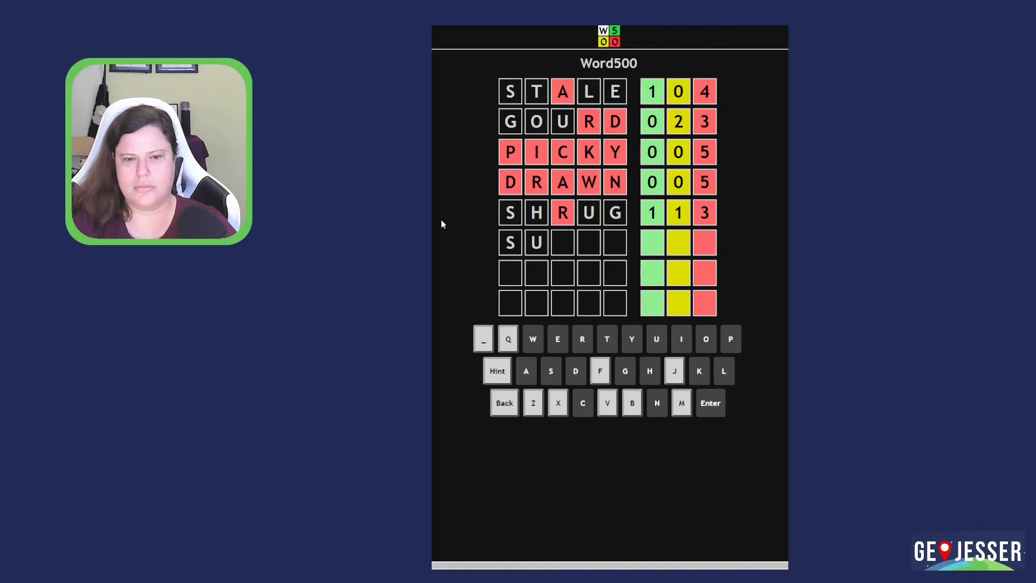
{"action": "type", "text": "xo"}
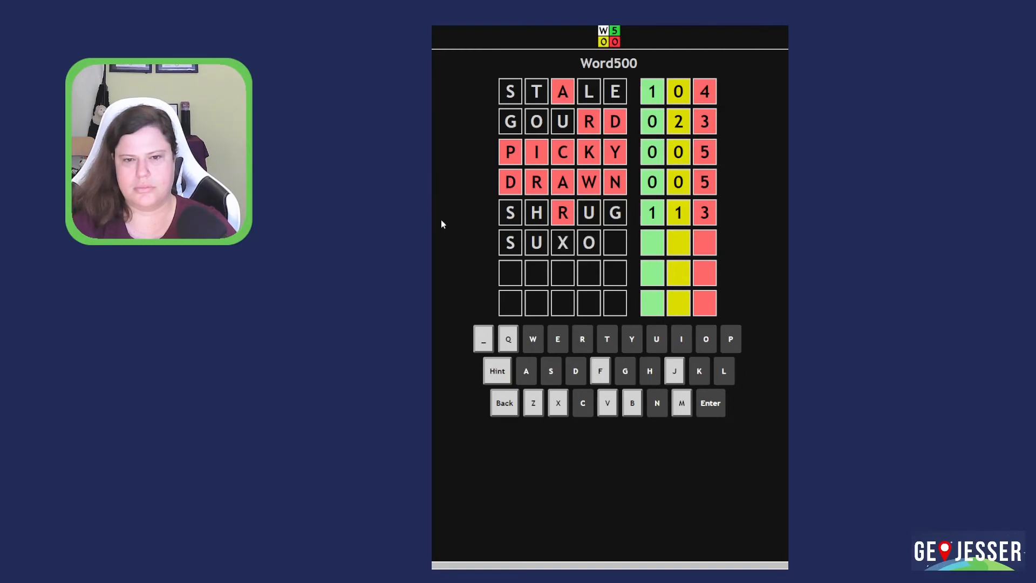
{"action": "type", "text": "x"}
- Test SUXOX, SXOUS and XXGUE in row six, clearing each rejected attempt
{"action": "key", "text": "Return"}
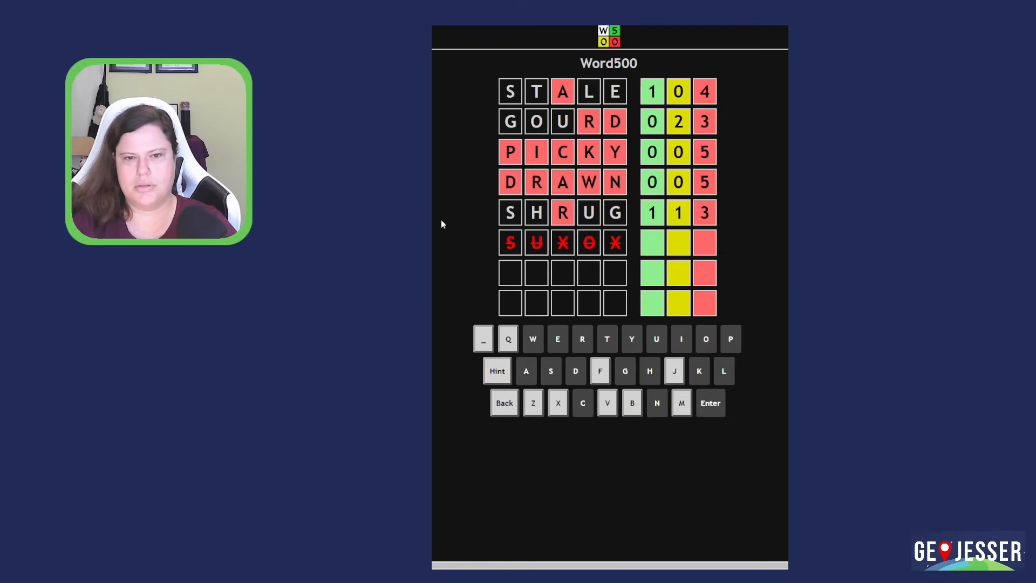
{"action": "key", "text": "BackSpace"}
{"action": "key", "text": "BackSpace"}
{"action": "key", "text": "BackSpace"}
{"action": "key", "text": "BackSpace"}
{"action": "key", "text": "BackSpace"}
{"action": "type", "text": "s"}
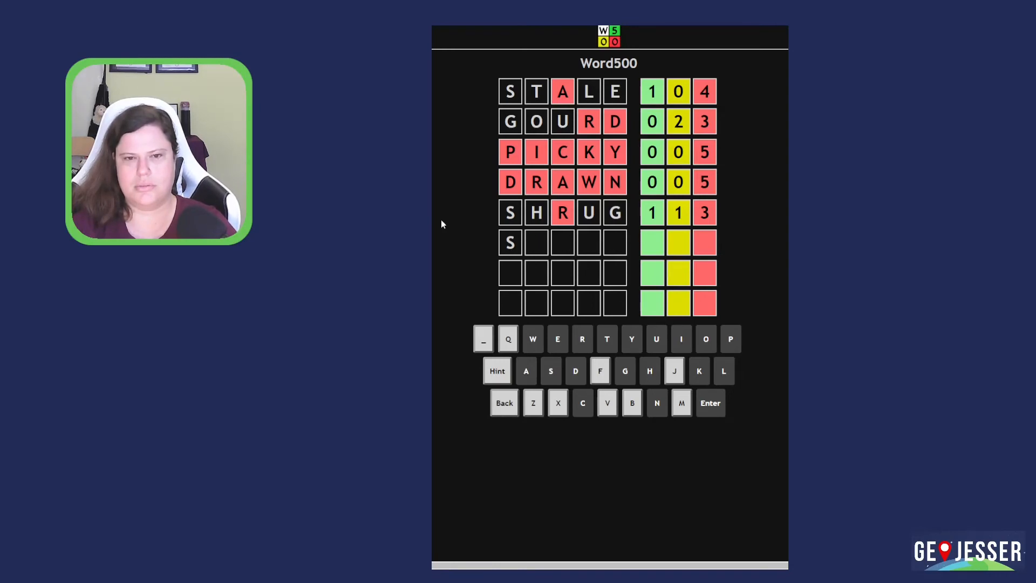
{"action": "type", "text": "x"}
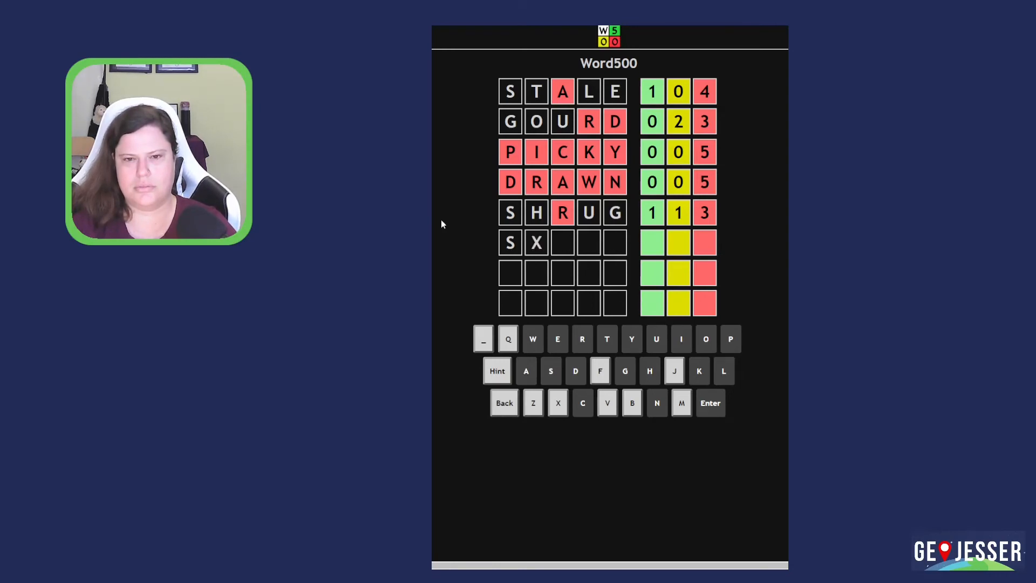
{"action": "type", "text": "ous"}
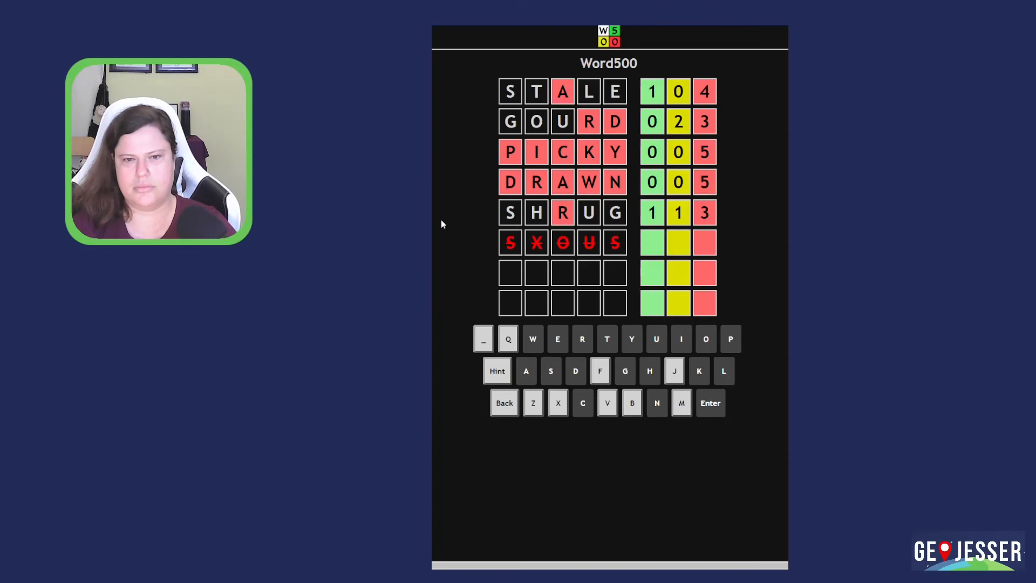
{"action": "key", "text": "BackSpace"}
{"action": "key", "text": "BackSpace"}
{"action": "type", "text": "g"}
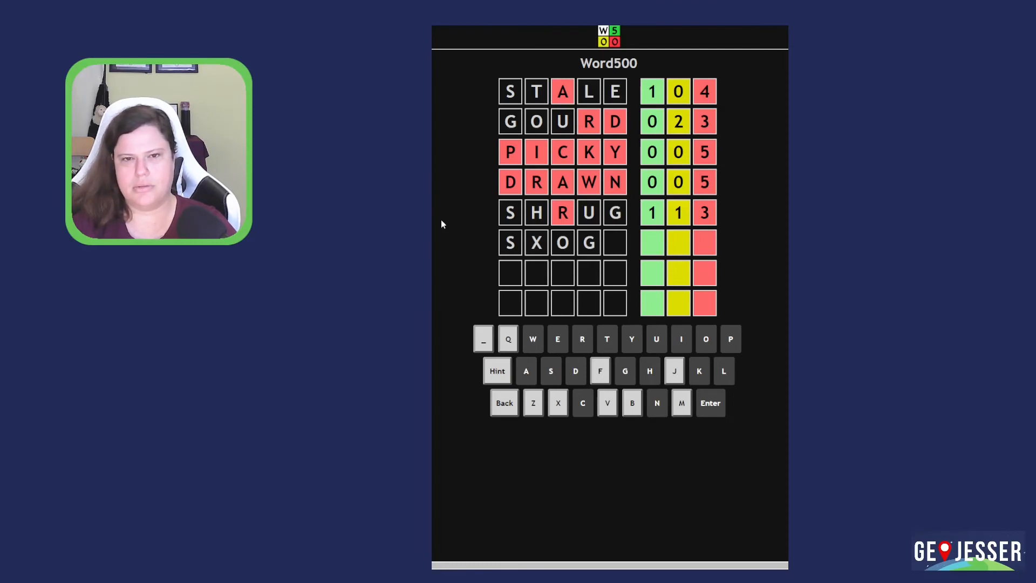
{"action": "key", "text": "BackSpace"}
{"action": "key", "text": "BackSpace"}
{"action": "key", "text": "BackSpace"}
{"action": "key", "text": "BackSpace"}
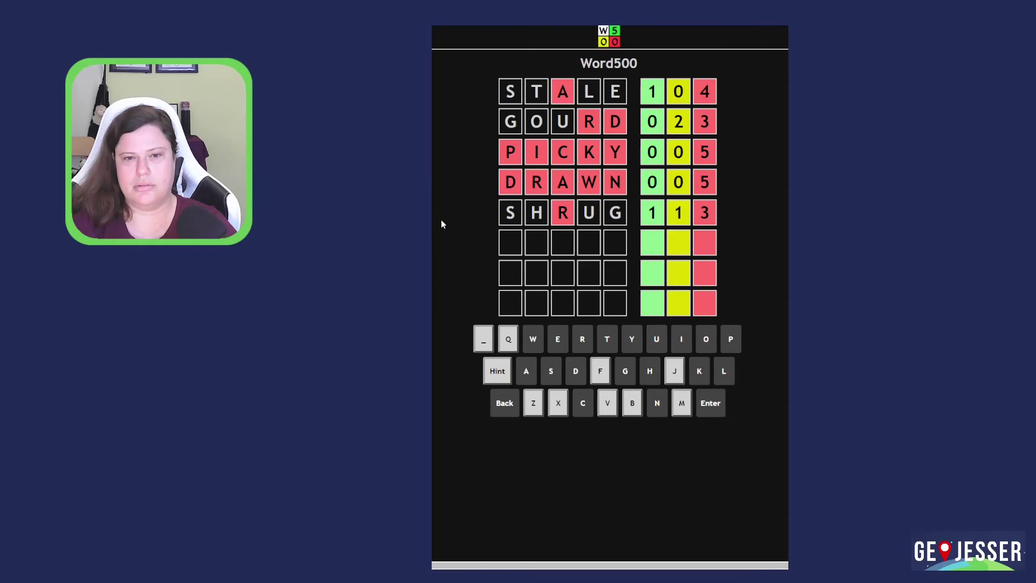
{"action": "type", "text": "XXGU"}
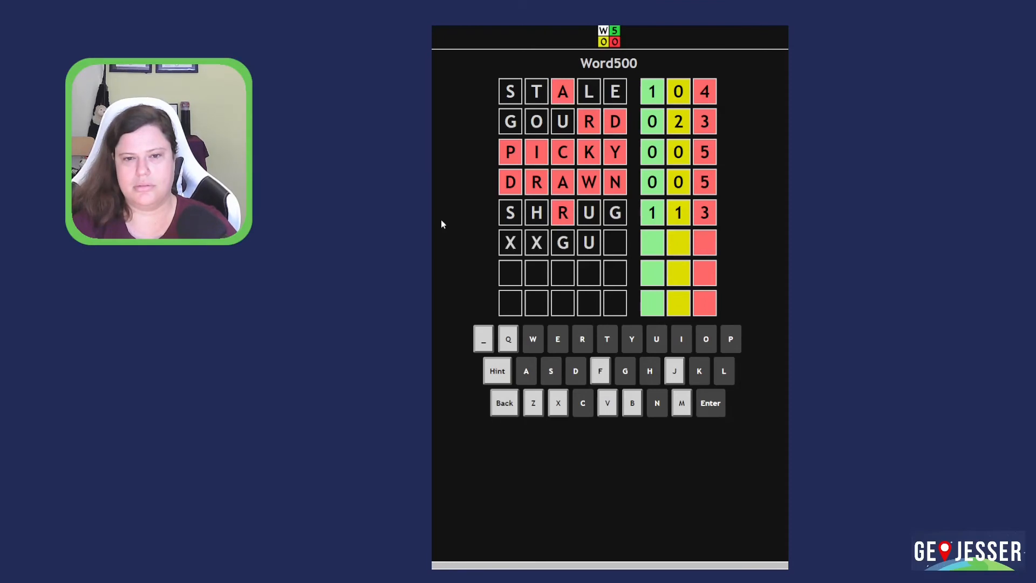
{"action": "type", "text": "E"}
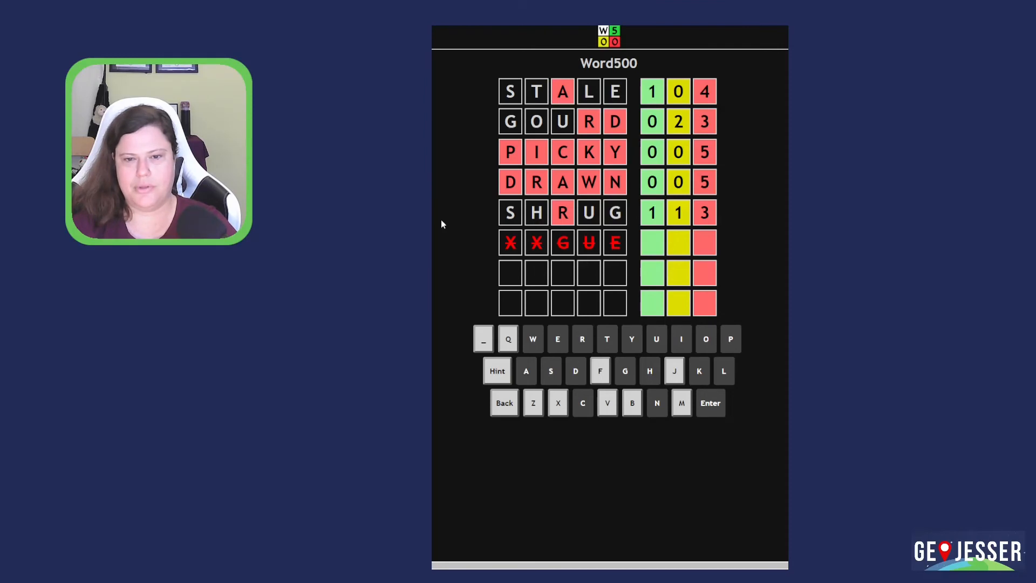
{"action": "key", "text": "BackSpace"}
{"action": "key", "text": "BackSpace"}
{"action": "key", "text": "BackSpace"}
{"action": "type", "text": "FUGUE"}
- Submit FUGUE as the sixth guess, solving with five correct letters
{"action": "key", "text": "Return"}
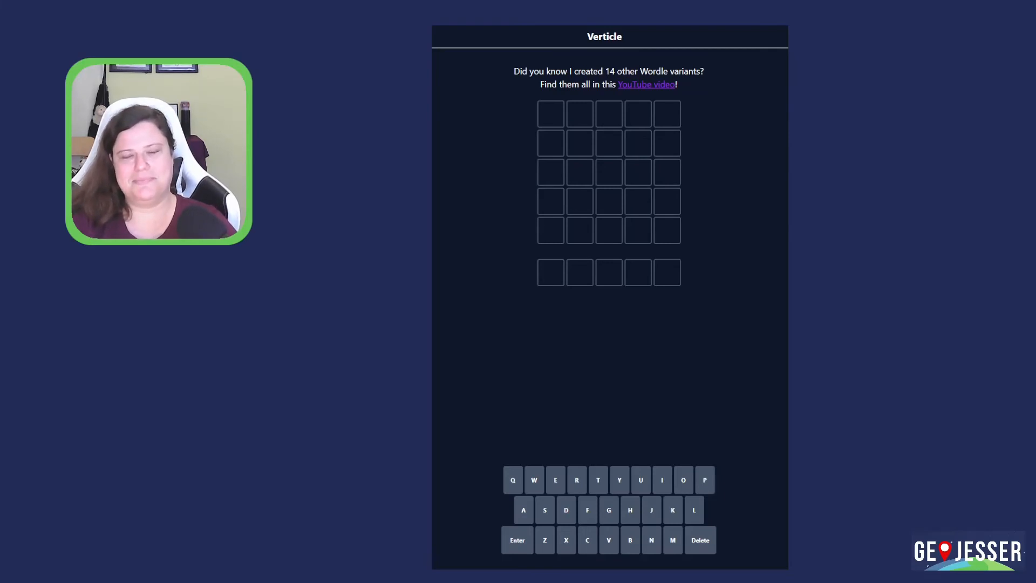
{"action": "type", "text": "T"}
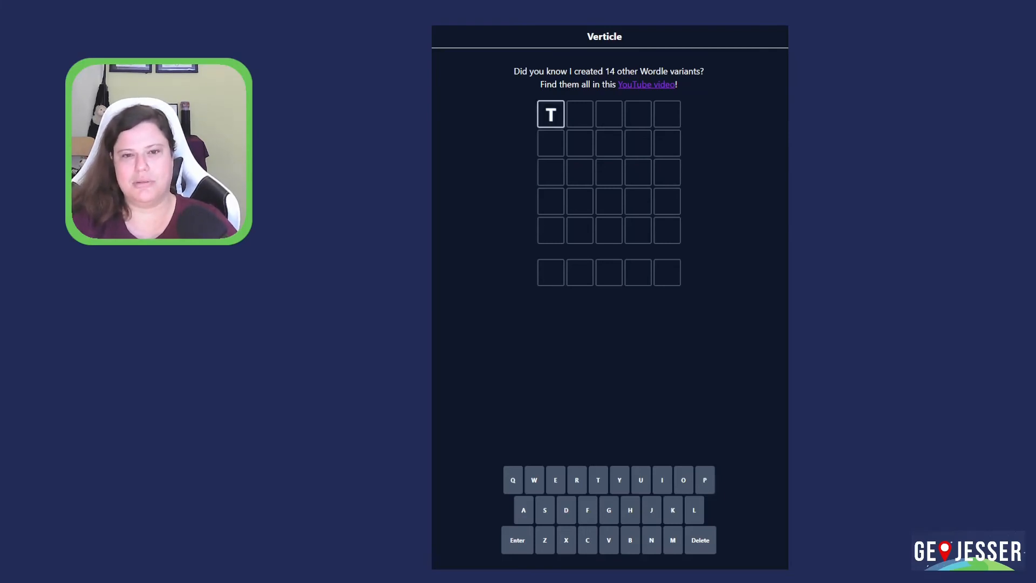
{"action": "type", "text": "RICK"}
- Submit TRICK and TREAT for columns one and two, then clear column three's placeholders for SHARP
{"action": "key", "text": "Return"}
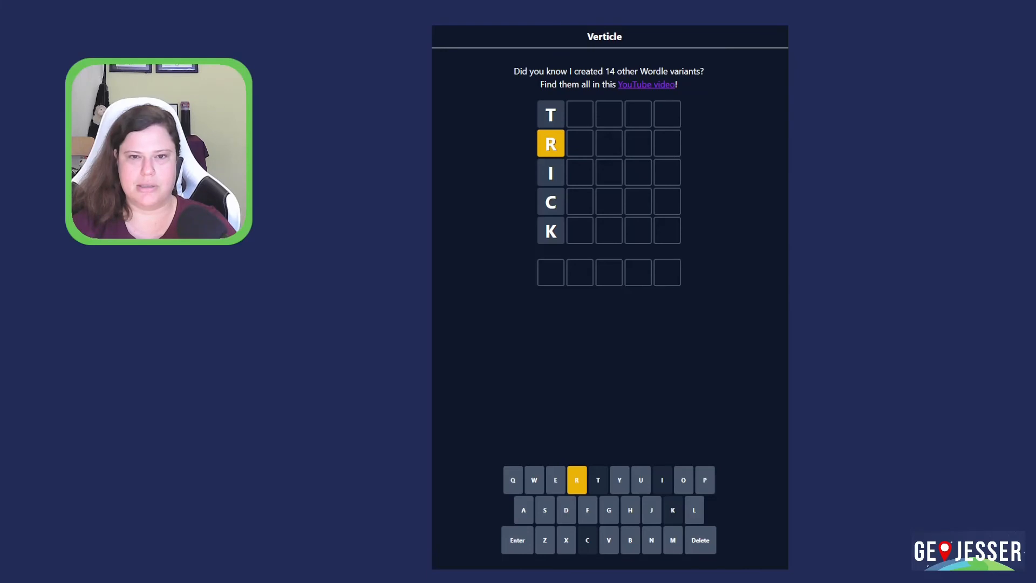
{"action": "type", "text": "TREAT"}
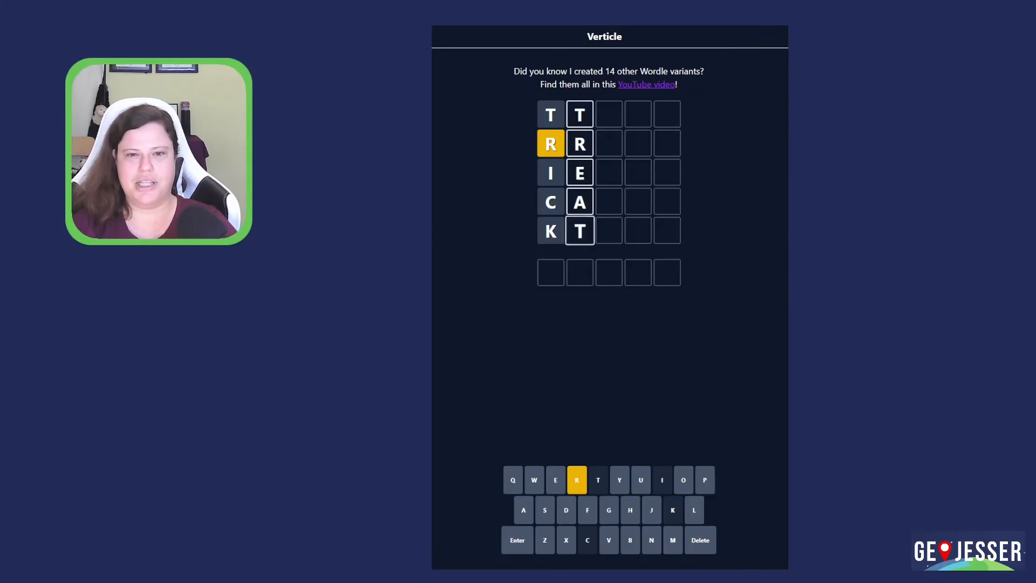
{"action": "key", "text": "Return"}
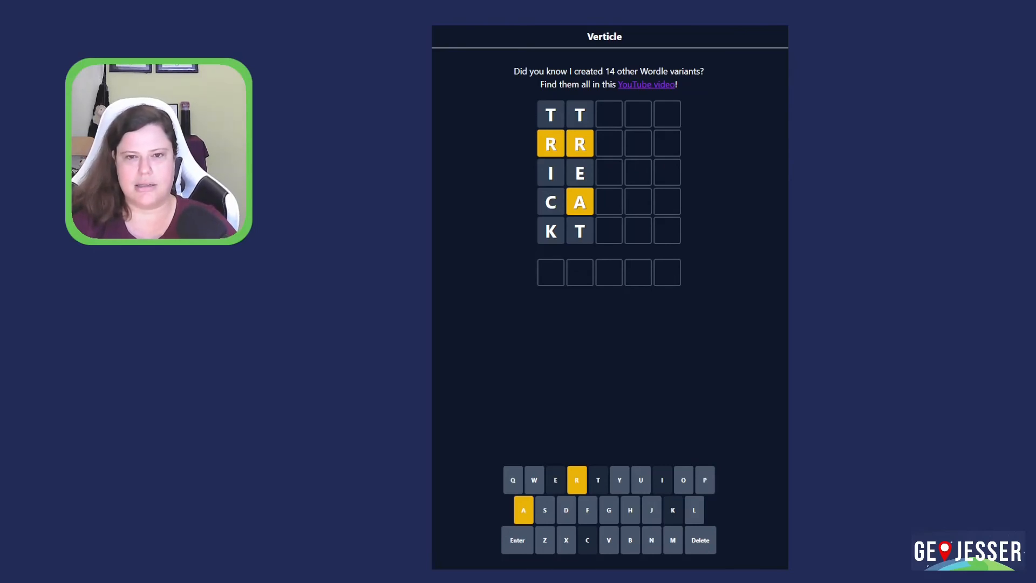
{"action": "type", "text": "xxarx"}
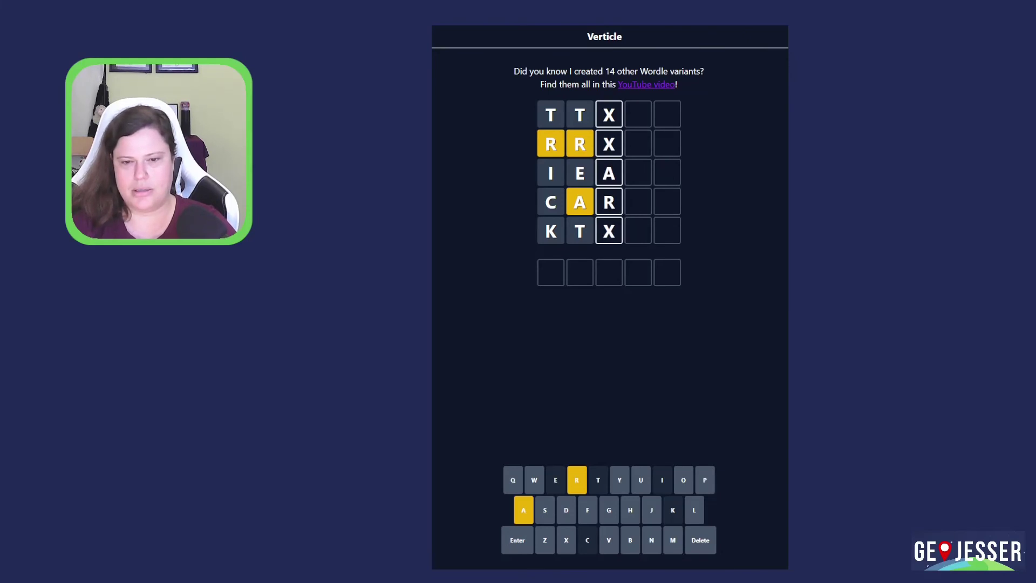
{"action": "key", "text": "BackSpace"}
{"action": "key", "text": "BackSpace"}
{"action": "key", "text": "BackSpace"}
{"action": "key", "text": "BackSpace"}
{"action": "type", "text": "sharp"}
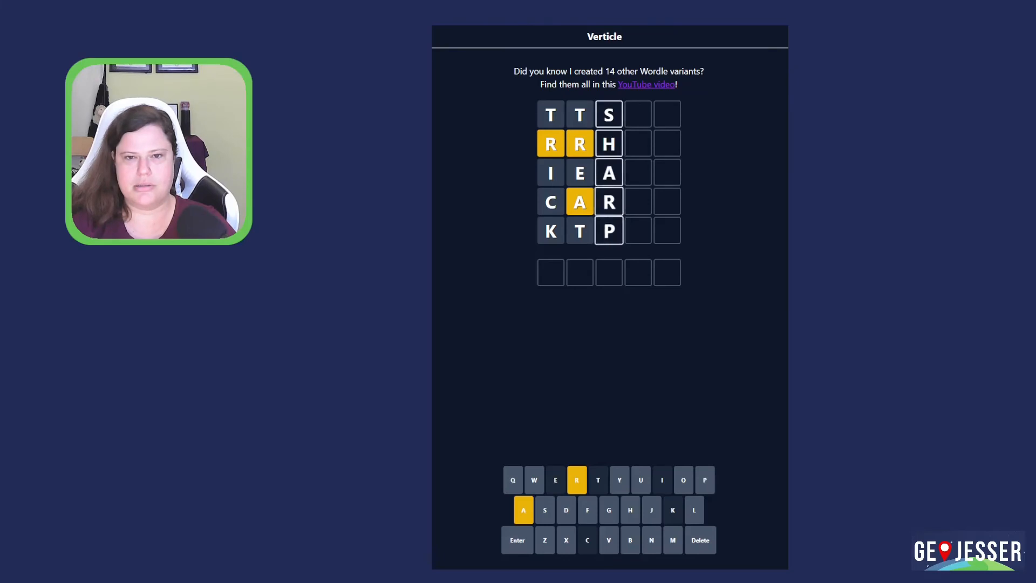
- Submit SHARP for column three, then clear XXXAR and other trial letters from column four for MOLAR
{"action": "key", "text": "Return"}
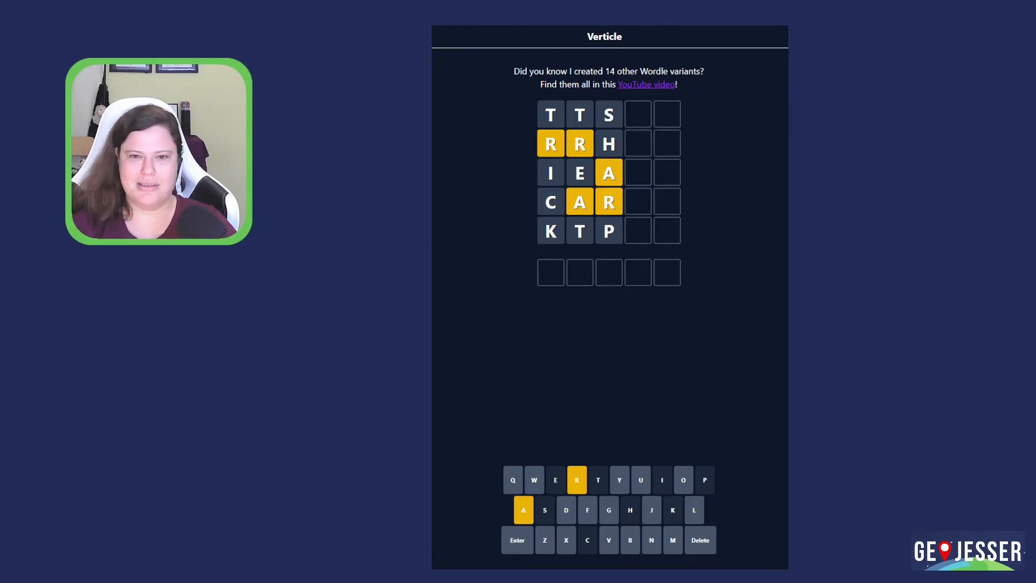
{"action": "type", "text": "awa"}
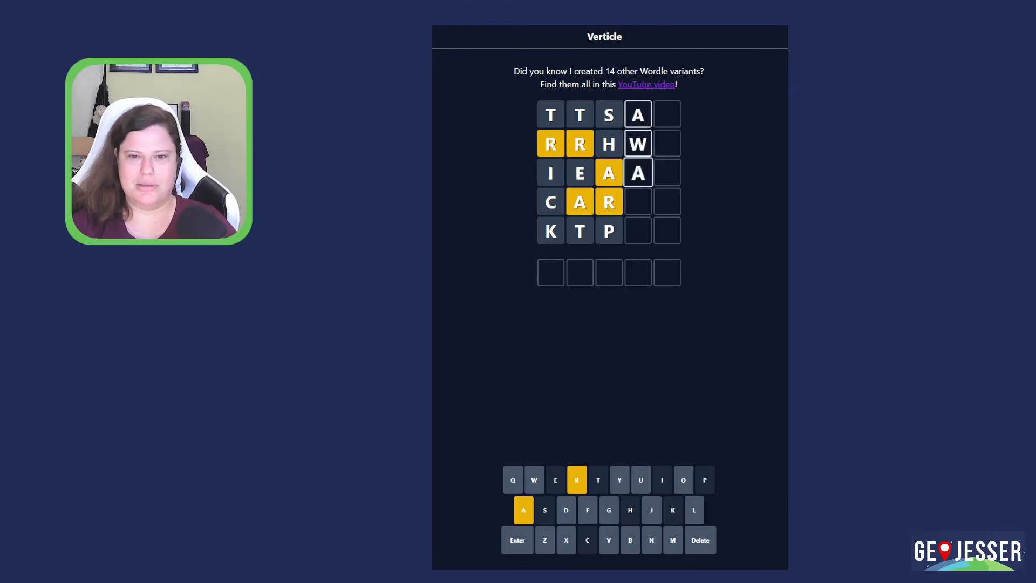
{"action": "key", "text": "BackSpace"}
{"action": "key", "text": "BackSpace"}
{"action": "key", "text": "BackSpace"}
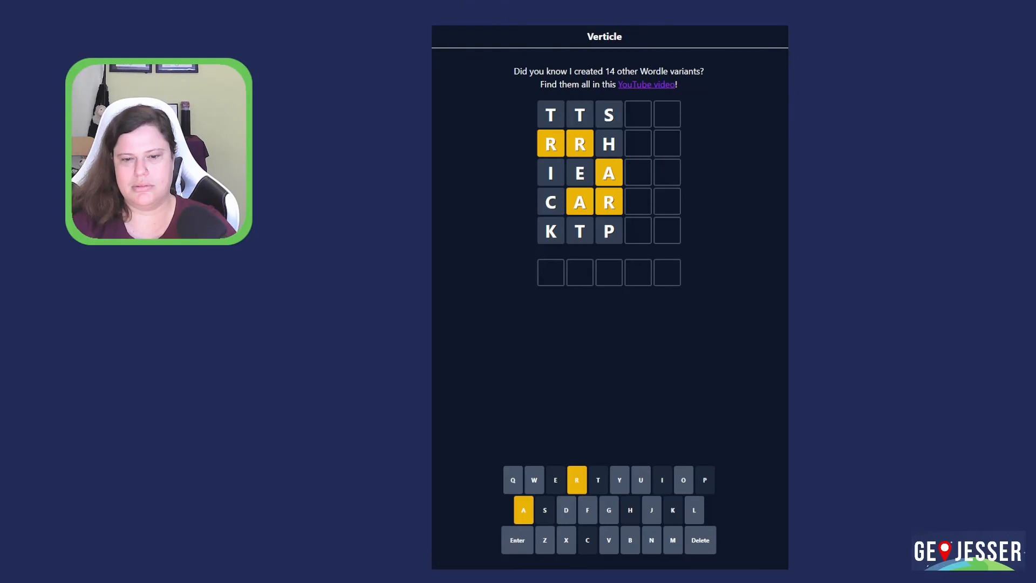
{"action": "type", "text": "a"}
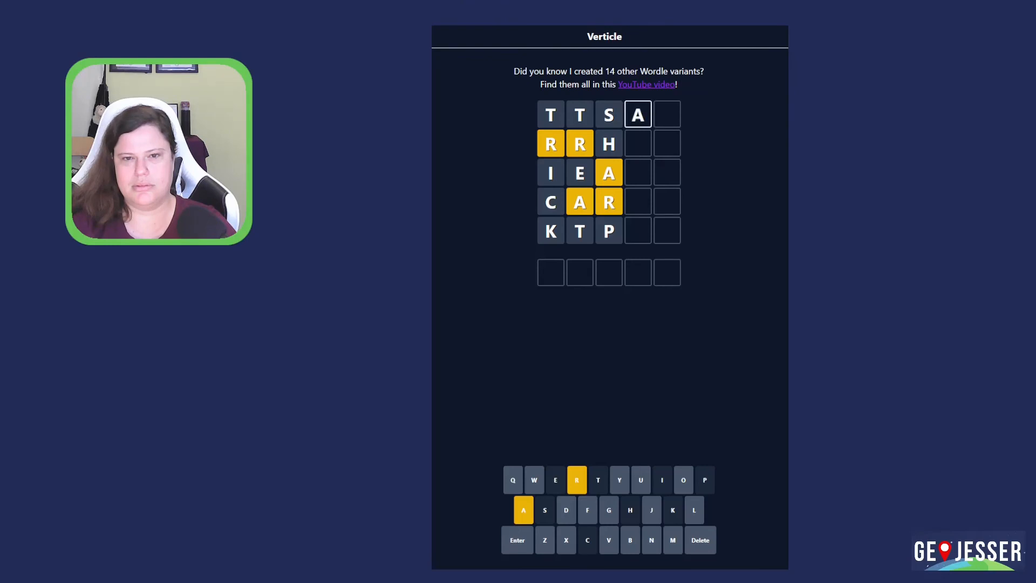
{"action": "type", "text": "d"}
{"action": "type", "text": "r"}
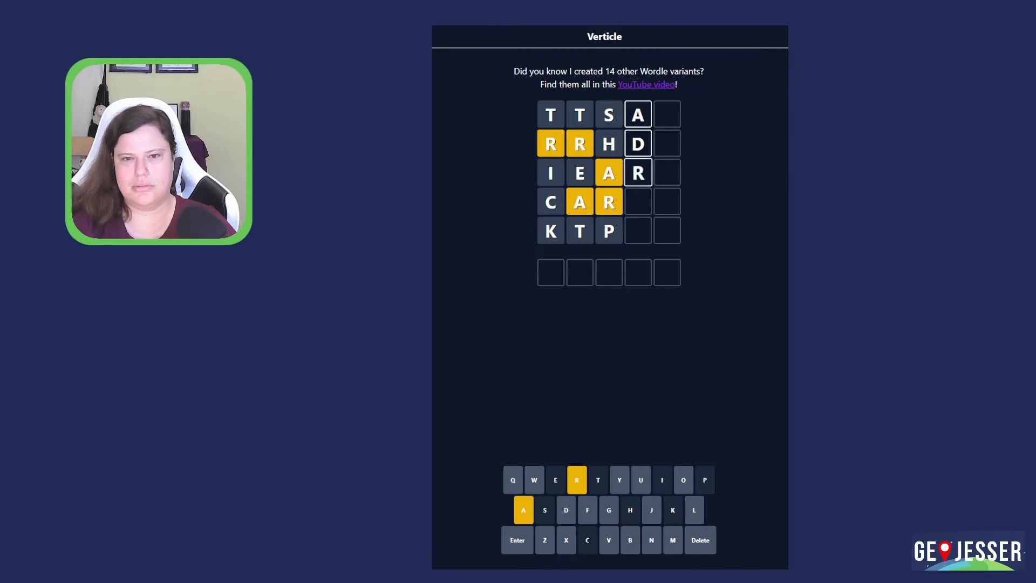
{"action": "key", "text": "BackSpace"}
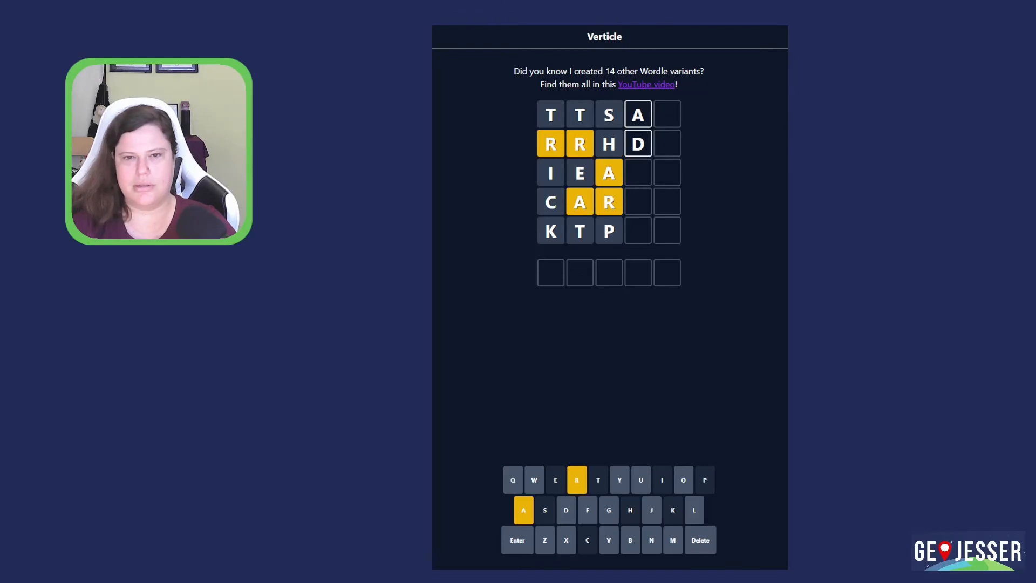
{"action": "type", "text": "o"}
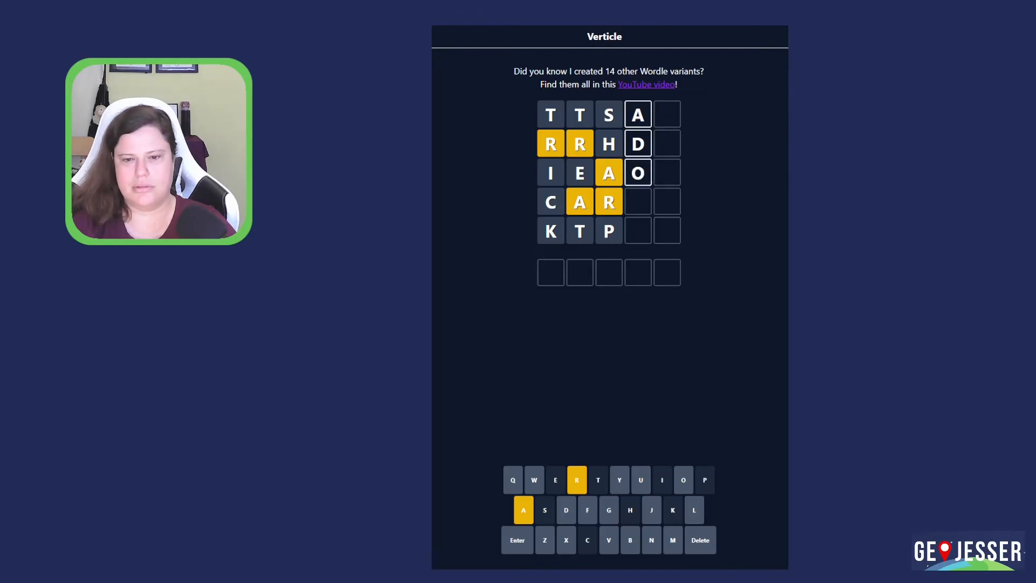
{"action": "type", "text": "r"}
{"action": "key", "text": "BackSpace"}
{"action": "key", "text": "BackSpace"}
{"action": "key", "text": "BackSpace"}
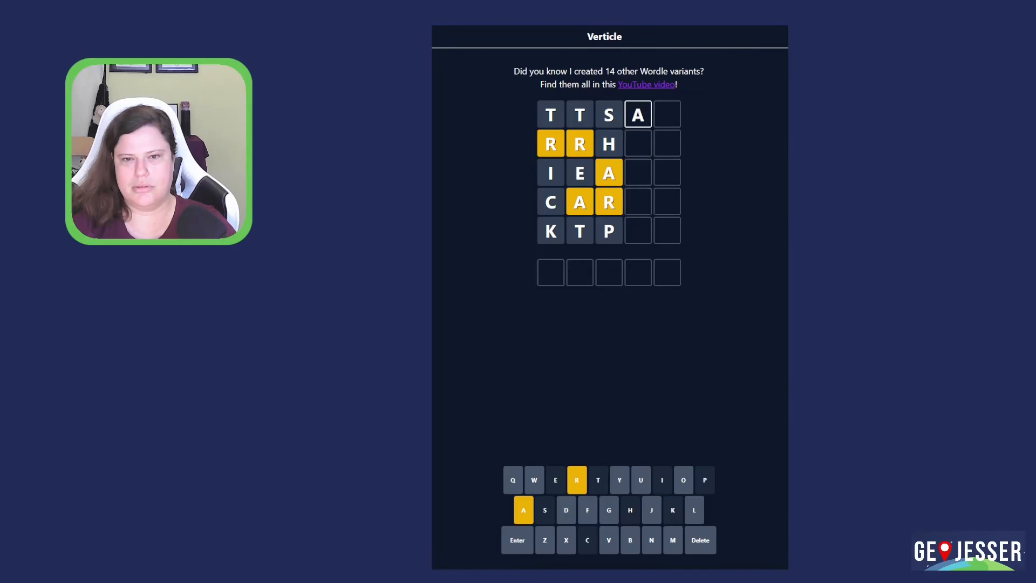
{"action": "type", "text": "bort"}
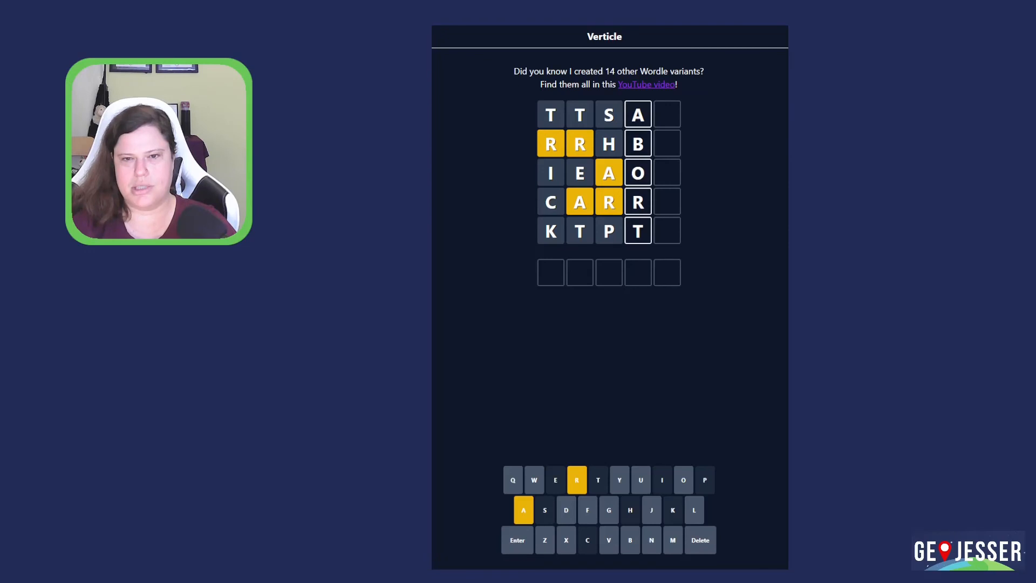
{"action": "key", "text": "BackSpace"}
{"action": "key", "text": "BackSpace"}
{"action": "key", "text": "BackSpace"}
{"action": "key", "text": "BackSpace"}
{"action": "key", "text": "BackSpace"}
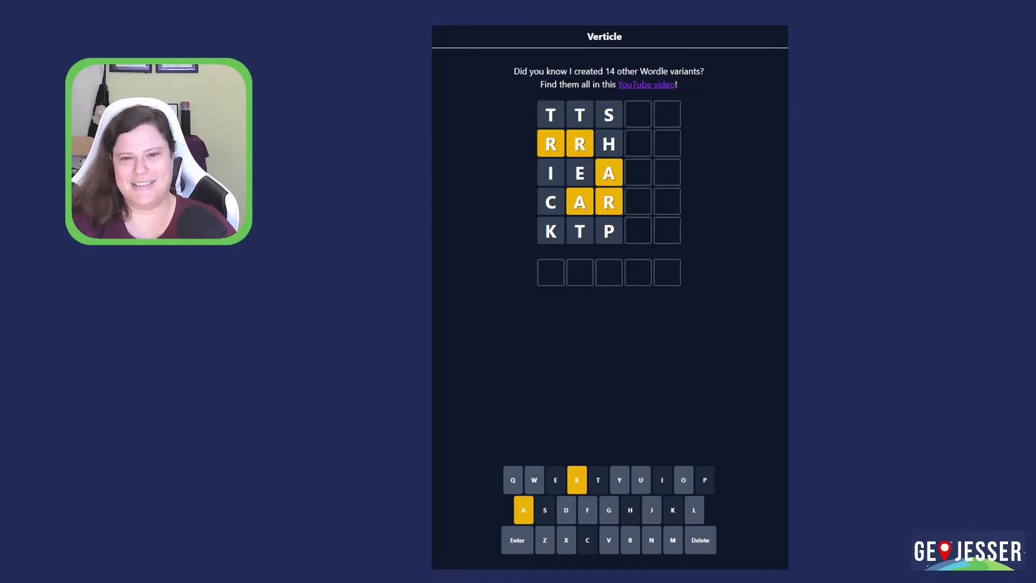
{"action": "type", "text": "XXXAR"}
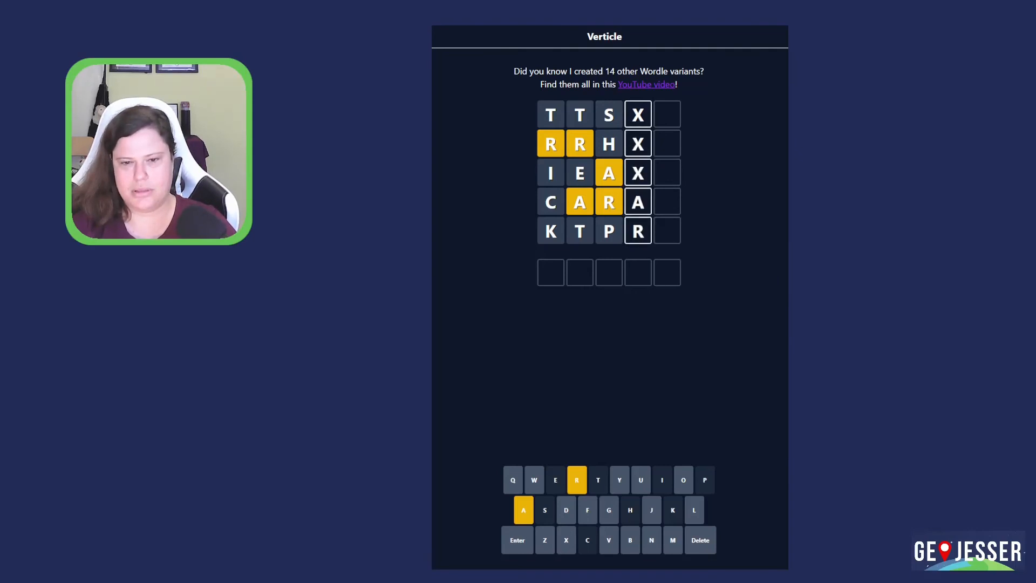
{"action": "key", "text": "BackSpace"}
{"action": "key", "text": "BackSpace"}
{"action": "key", "text": "BackSpace"}
{"action": "key", "text": "BackSpace"}
{"action": "key", "text": "BackSpace"}
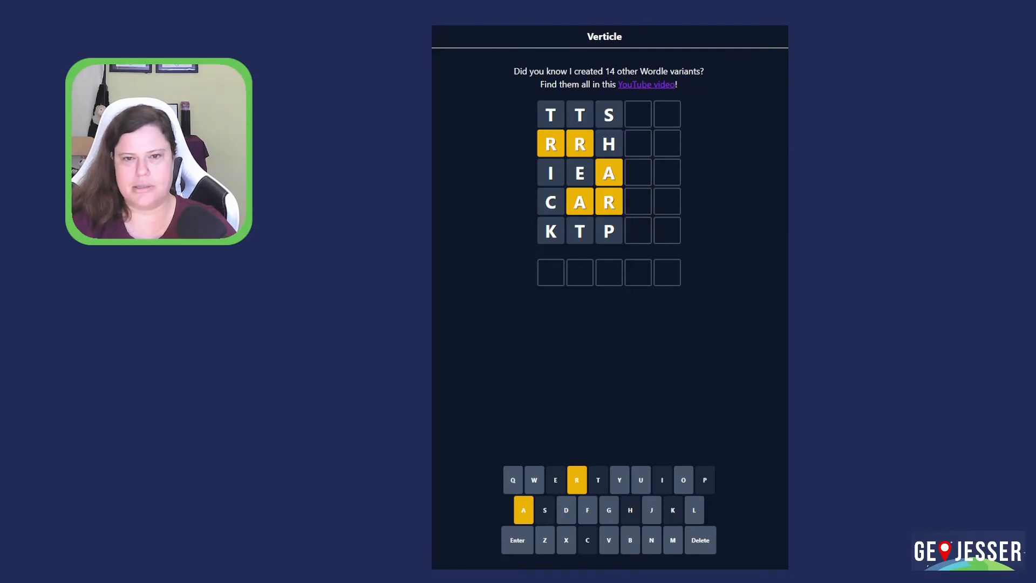
{"action": "type", "text": "MOLAR"}
{"action": "key", "text": "Return"}
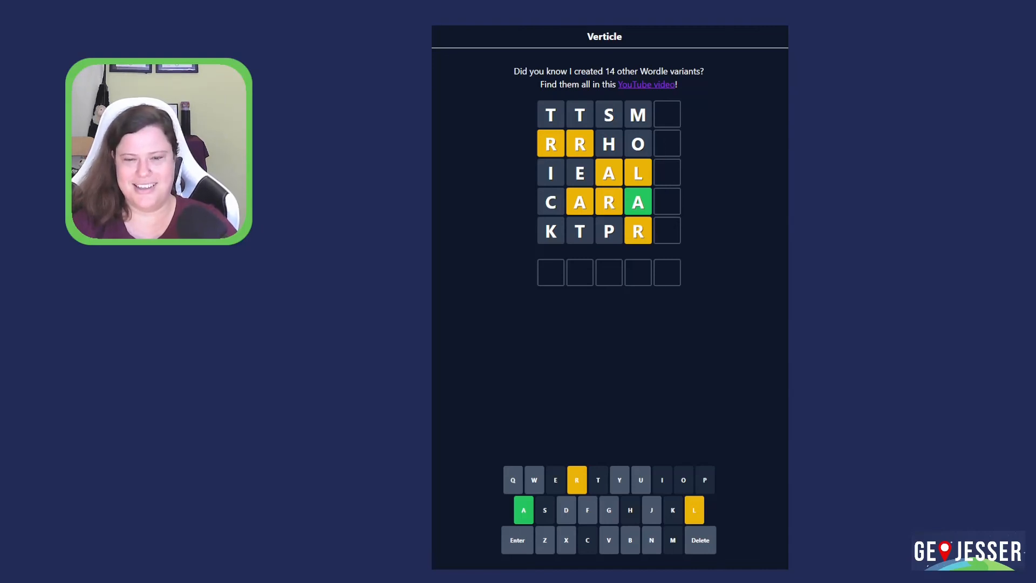
{"action": "type", "text": "xxuar"}
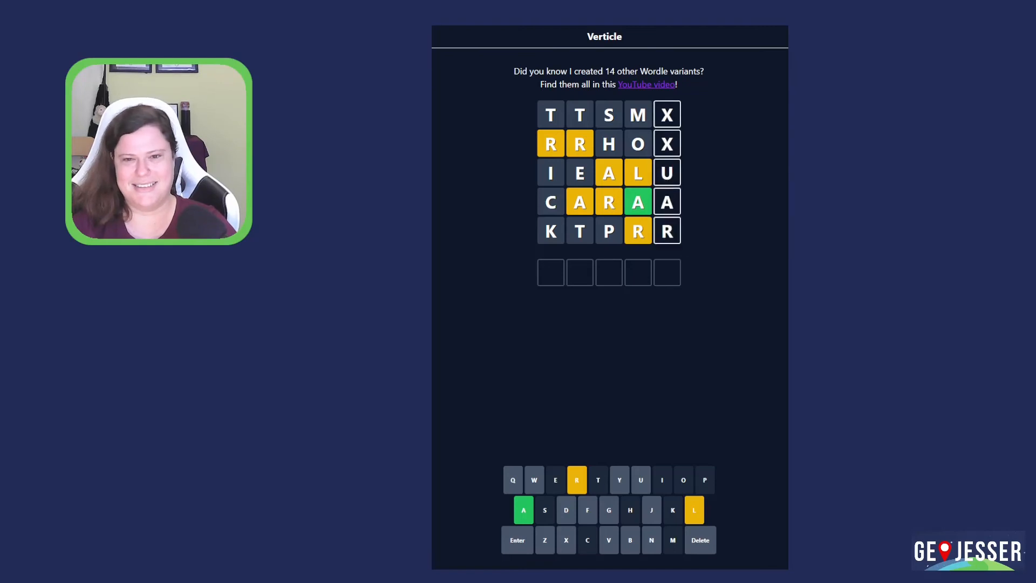
{"action": "key", "text": "BackSpace"}
{"action": "key", "text": "BackSpace"}
{"action": "key", "text": "BackSpace"}
{"action": "type", "text": "z"}
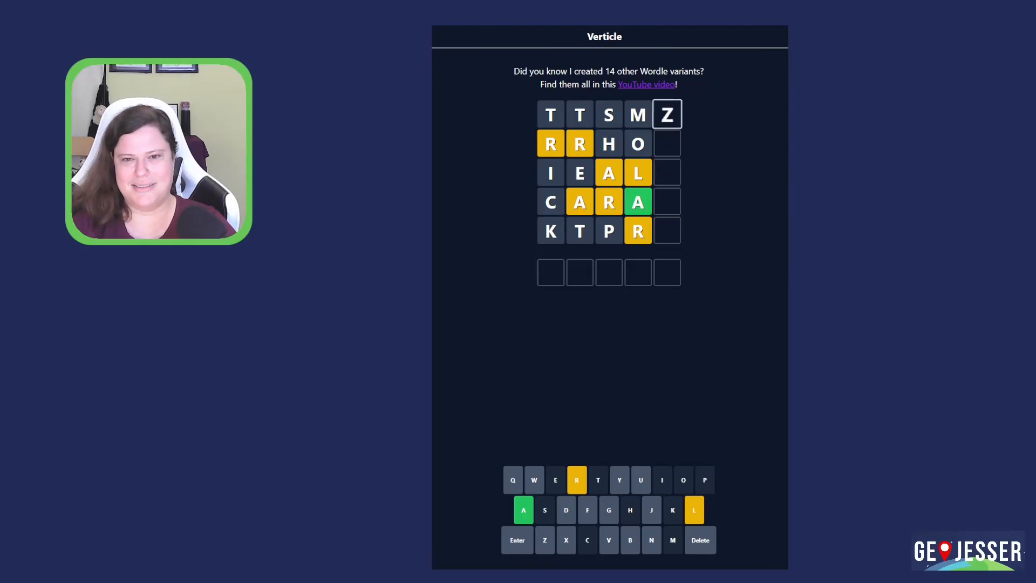
{"action": "type", "text": "xxar"}
{"action": "key", "text": "BackSpace"}
{"action": "key", "text": "BackSpace"}
{"action": "key", "text": "BackSpace"}
{"action": "key", "text": "BackSpace"}
{"action": "key", "text": "BackSpace"}
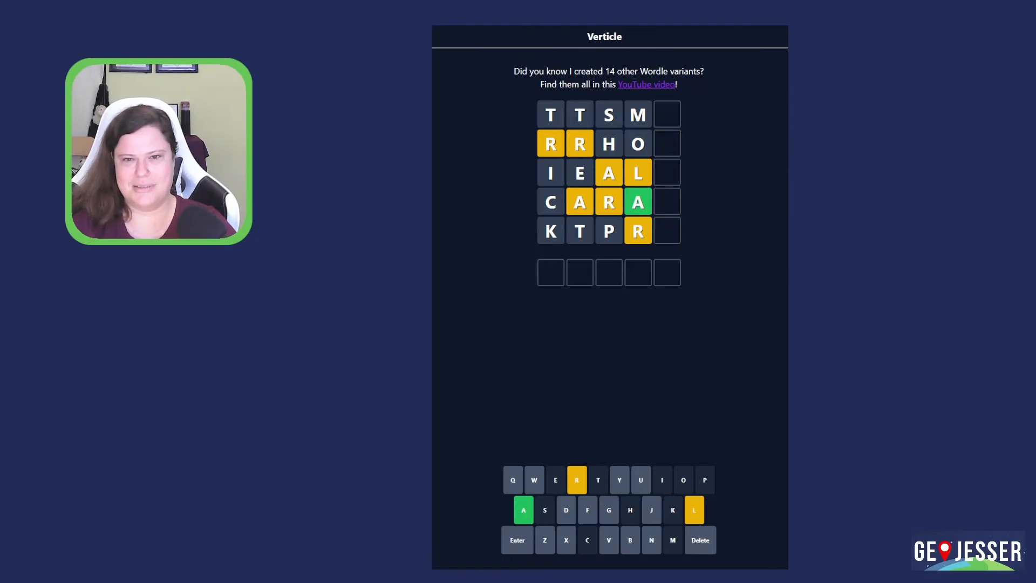
{"action": "type", "text": "axxar"}
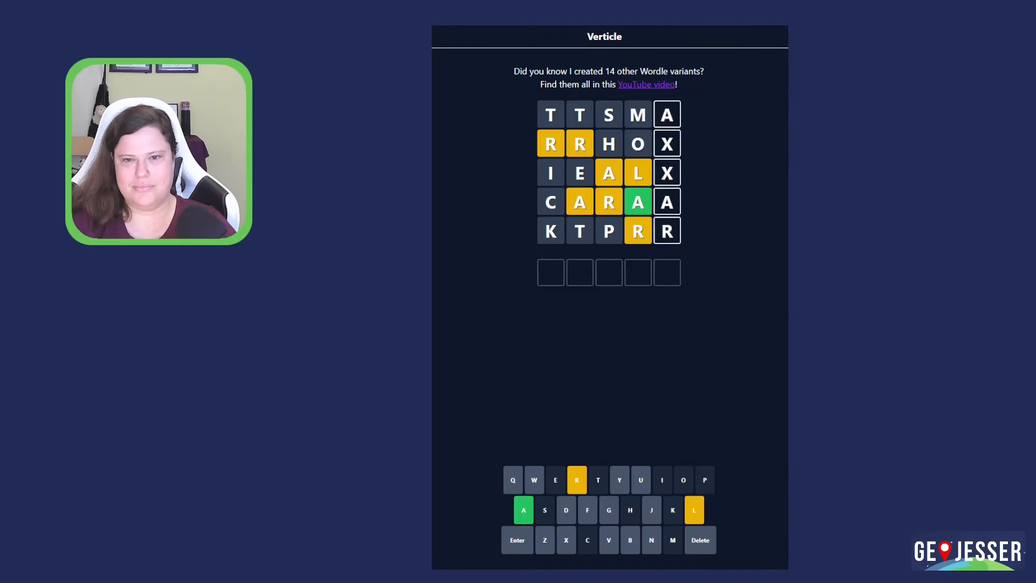
{"action": "key", "text": "BackSpace"}
{"action": "key", "text": "BackSpace"}
{"action": "key", "text": "BackSpace"}
{"action": "type", "text": "la"}
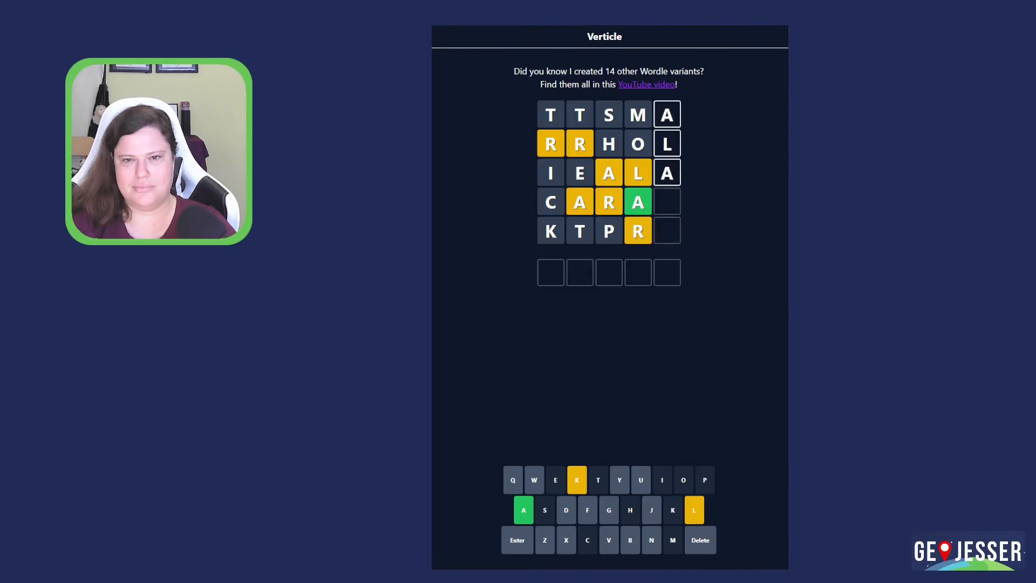
{"action": "key", "text": "BackSpace"}
{"action": "type", "text": "xar"}
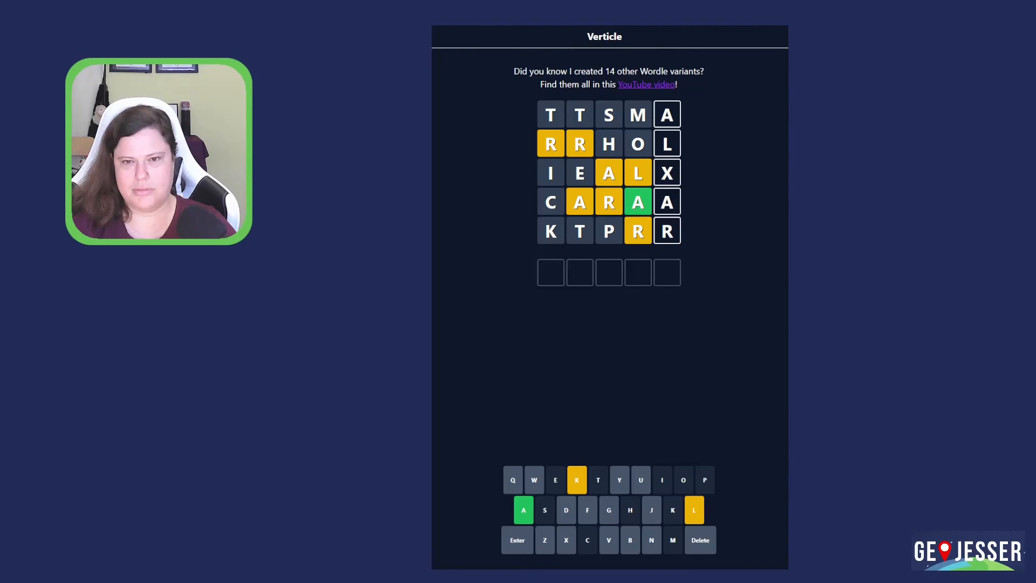
{"action": "key", "text": "BackSpace"}
{"action": "key", "text": "BackSpace"}
{"action": "key", "text": "BackSpace"}
{"action": "key", "text": "BackSpace"}
{"action": "type", "text": "xl"}
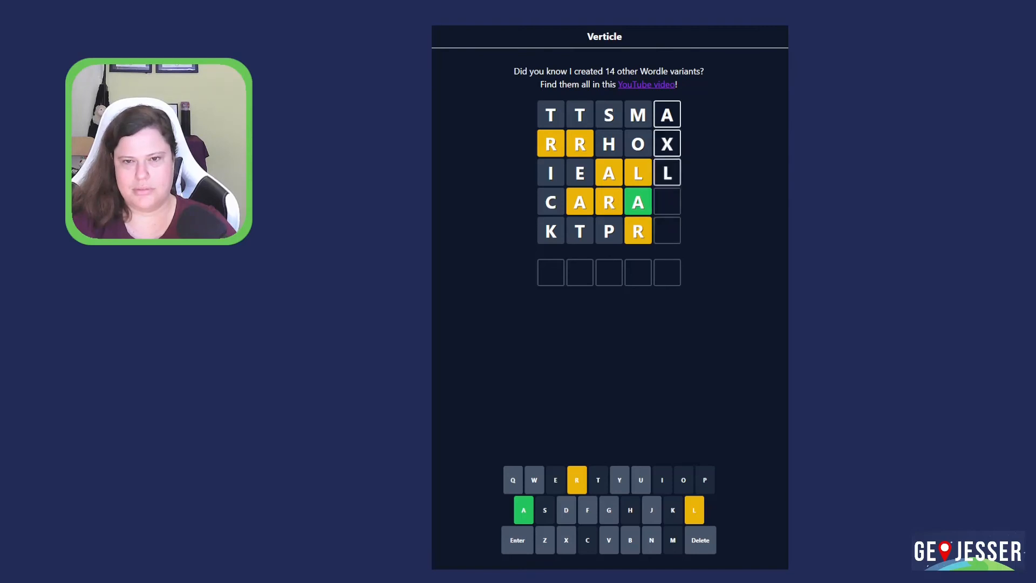
{"action": "type", "text": "ar"}
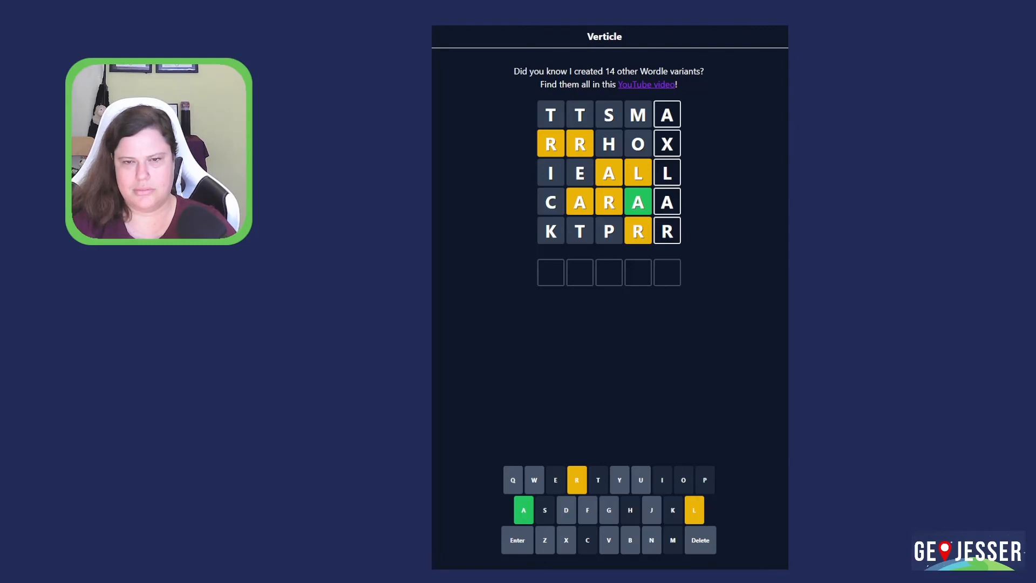
{"action": "key", "text": "BackSpace"}
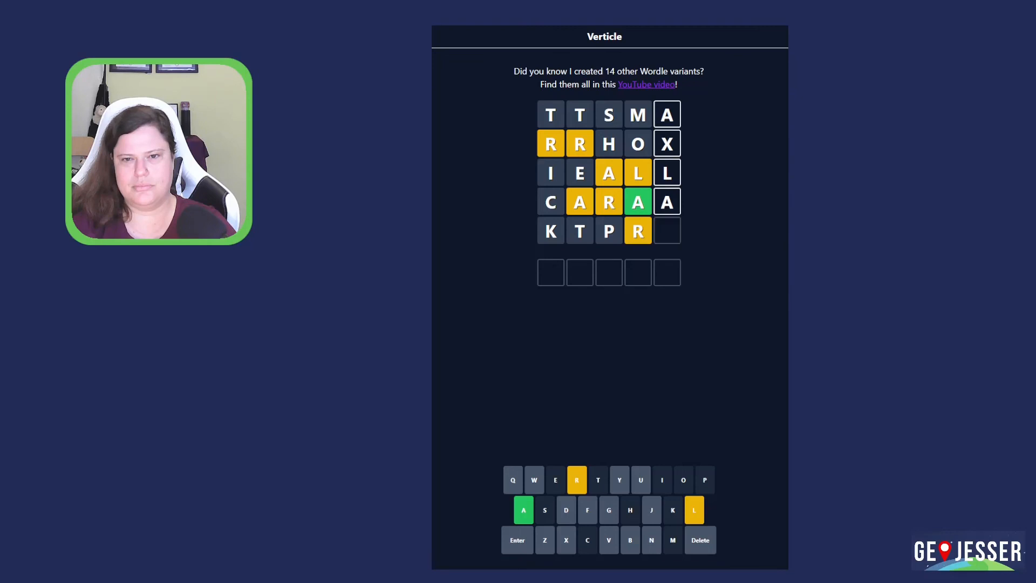
{"action": "key", "text": "BackSpace"}
{"action": "key", "text": "BackSpace"}
{"action": "key", "text": "BackSpace"}
{"action": "key", "text": "BackSpace"}
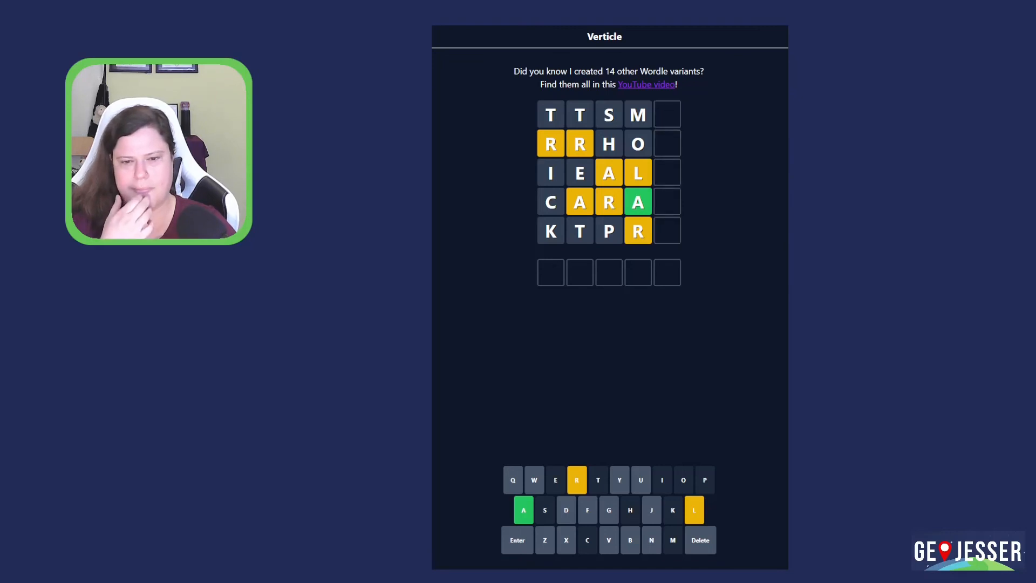
{"action": "type", "text": "gl"}
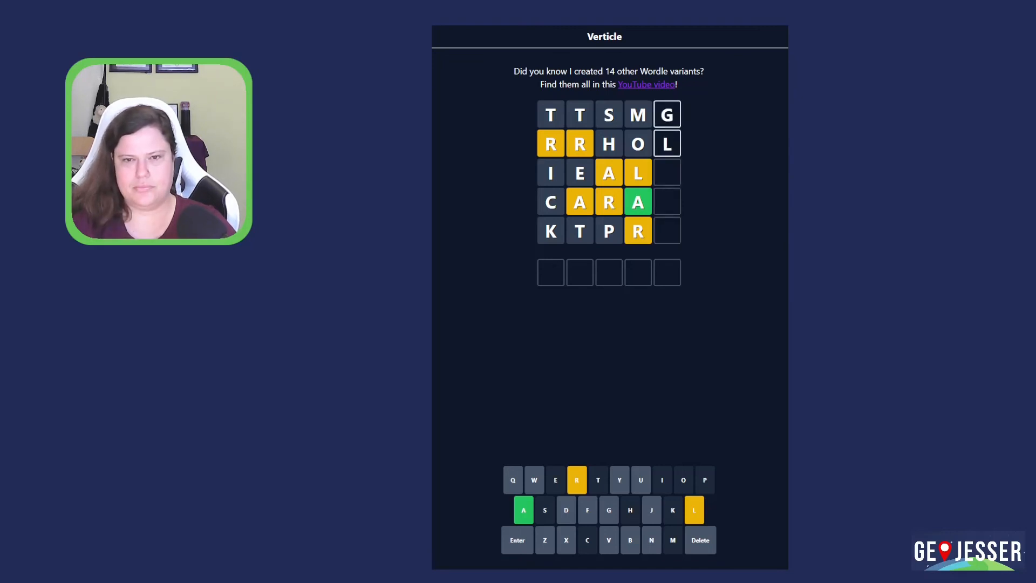
{"action": "type", "text": "uar"}
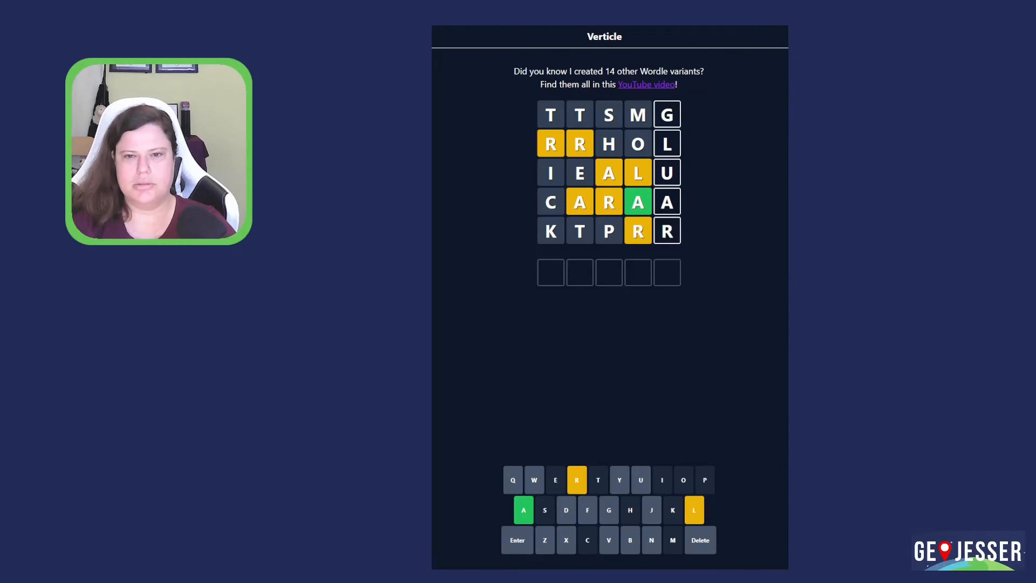
{"action": "key", "text": "BackSpace"}
{"action": "key", "text": "BackSpace"}
{"action": "key", "text": "BackSpace"}
{"action": "key", "text": "BackSpace"}
{"action": "key", "text": "BackSpace"}
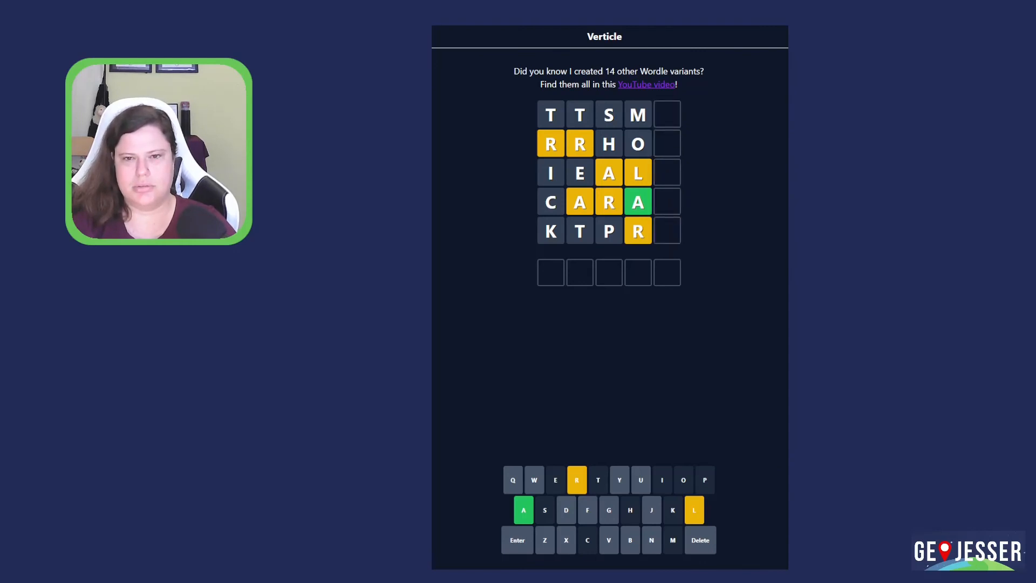
{"action": "type", "text": "tular"}
{"action": "key", "text": "BackSpace"}
{"action": "key", "text": "BackSpace"}
{"action": "key", "text": "BackSpace"}
{"action": "key", "text": "BackSpace"}
{"action": "key", "text": "BackSpace"}
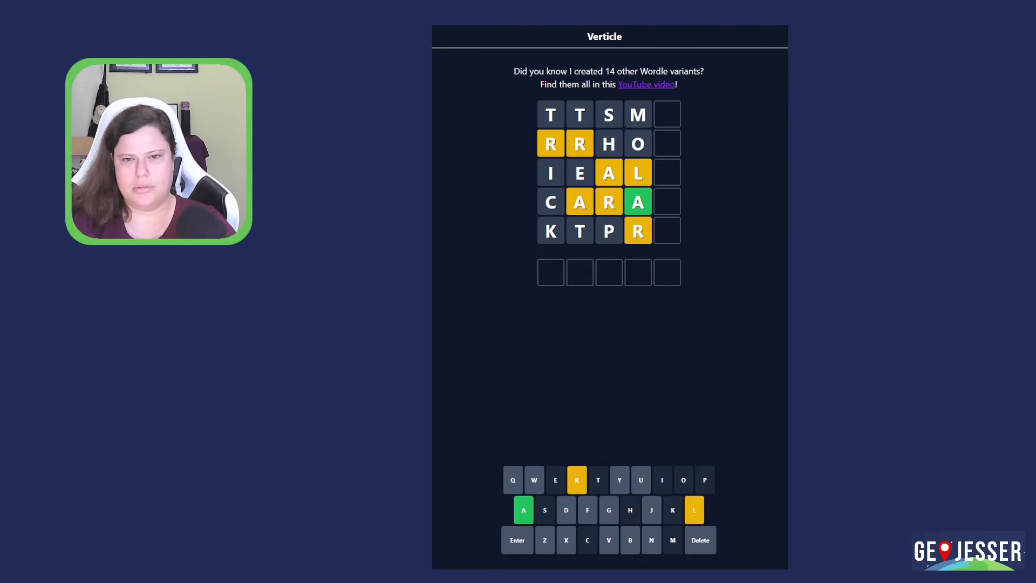
{"action": "type", "text": "l"}
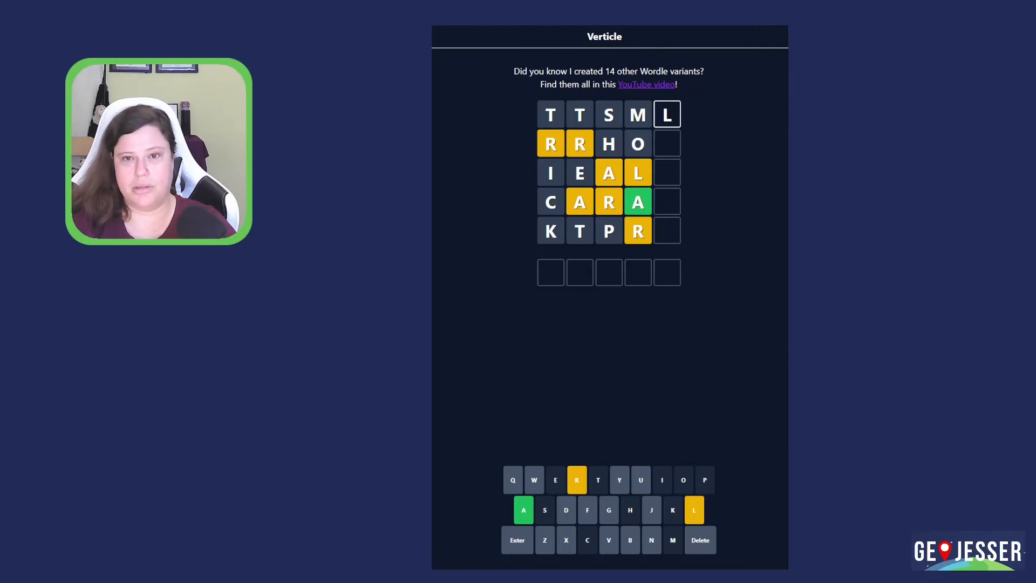
{"action": "type", "text": "xxar"}
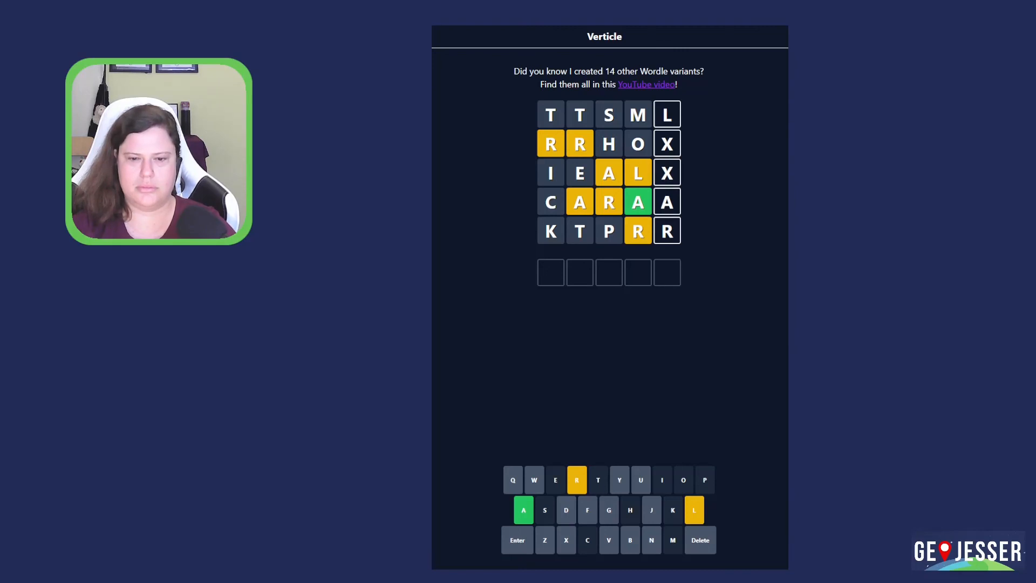
- Clear the LXXAR, LUGAR and NLAR trials, then submit ULNAR as the fifth-column guess
{"action": "key", "text": "BackSpace"}
{"action": "key", "text": "BackSpace"}
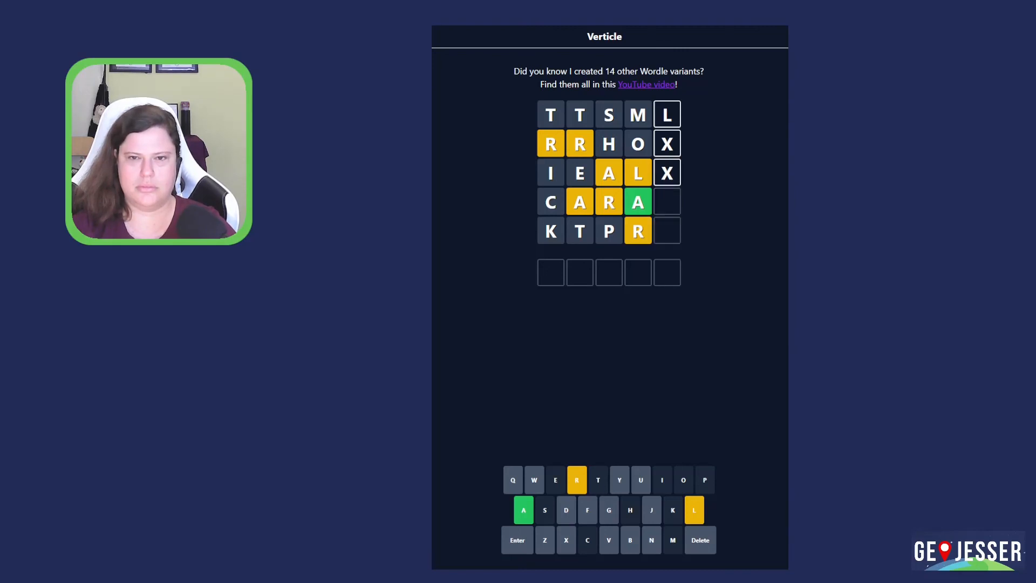
{"action": "key", "text": "BackSpace"}
{"action": "key", "text": "BackSpace"}
{"action": "type", "text": "UGAR"}
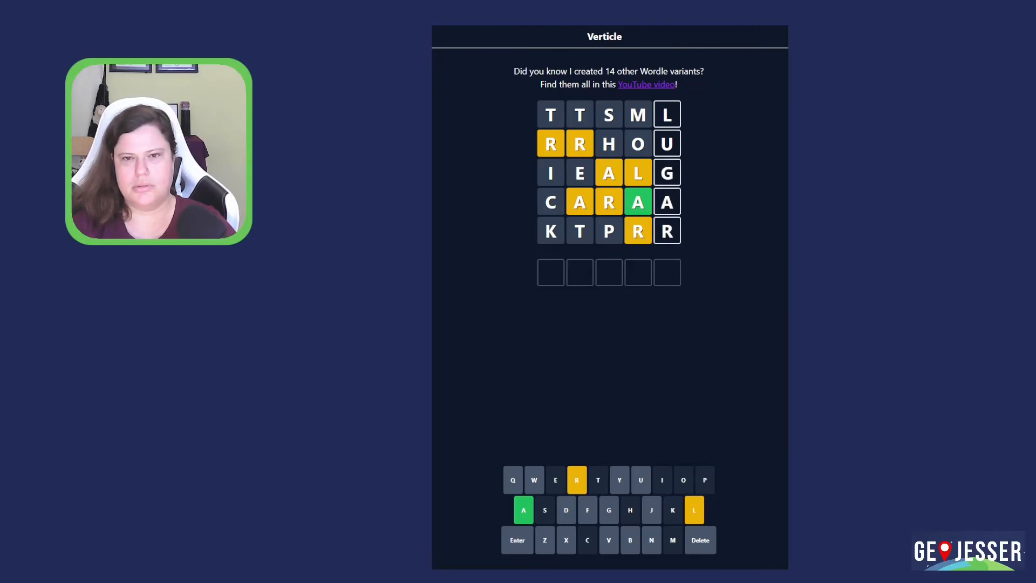
{"action": "key", "text": "BackSpace"}
{"action": "key", "text": "BackSpace"}
{"action": "key", "text": "BackSpace"}
{"action": "key", "text": "BackSpace"}
{"action": "key", "text": "BackSpace"}
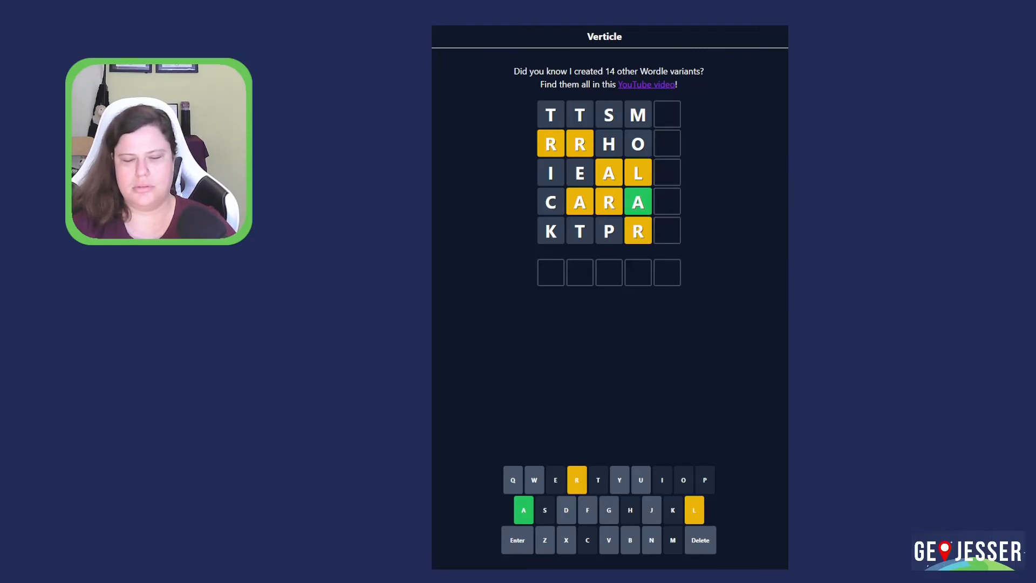
{"action": "type", "text": "A"}
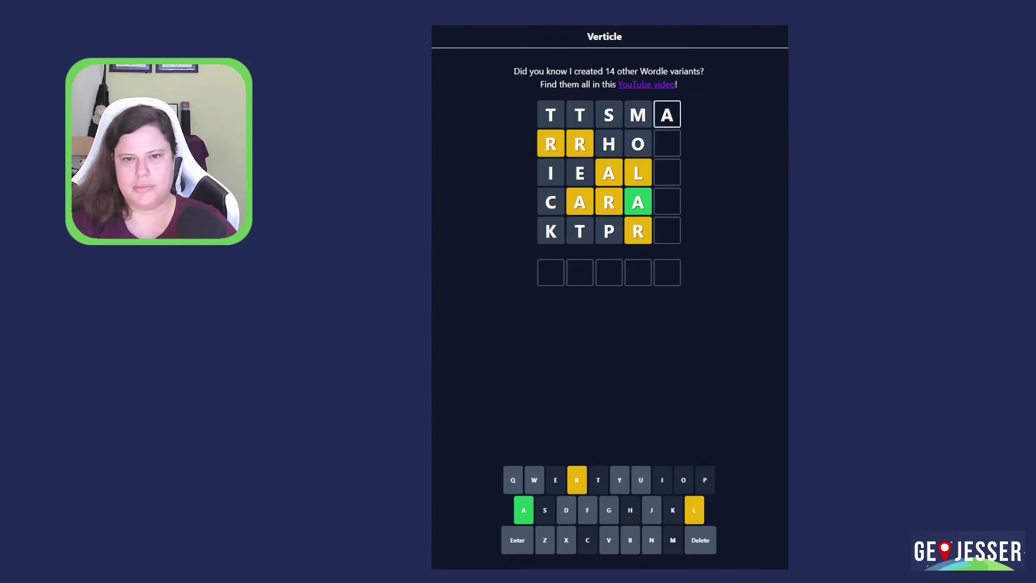
{"action": "key", "text": "BackSpace"}
{"action": "type", "text": "n"}
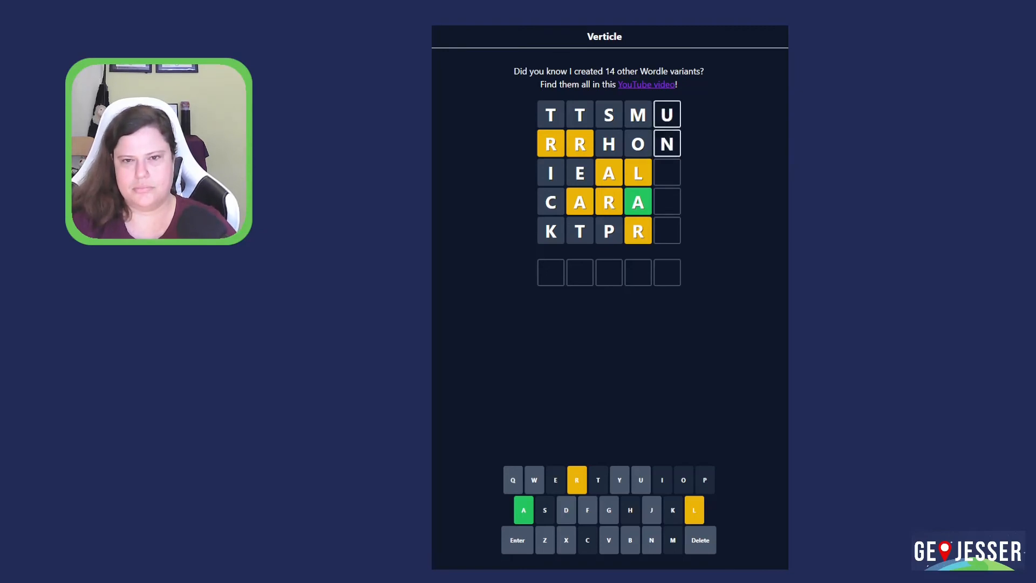
{"action": "type", "text": "lar"}
{"action": "key", "text": "BackSpace"}
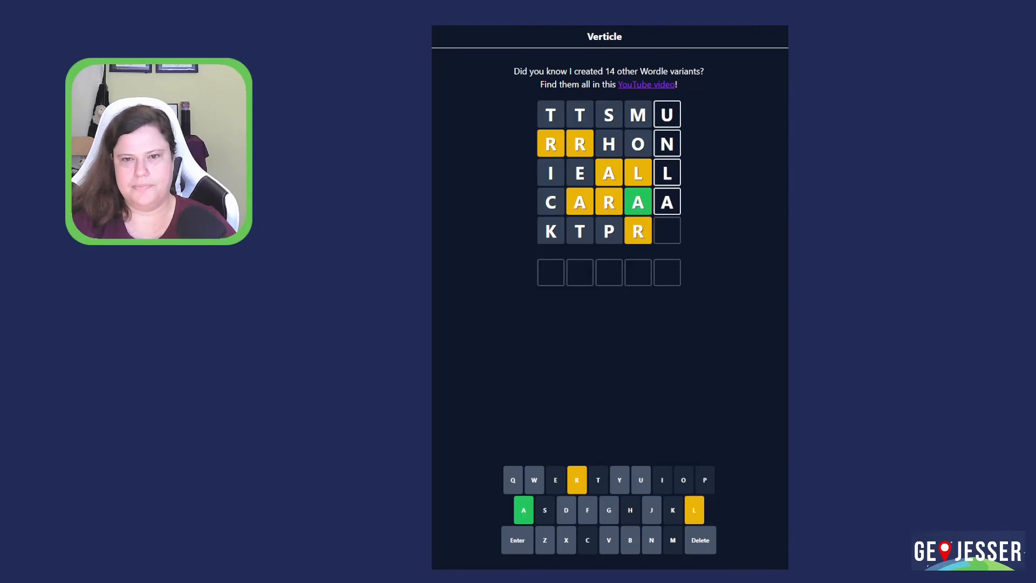
{"action": "key", "text": "BackSpace"}
{"action": "key", "text": "BackSpace"}
{"action": "key", "text": "BackSpace"}
{"action": "type", "text": "lnar"}
{"action": "key", "text": "Return"}
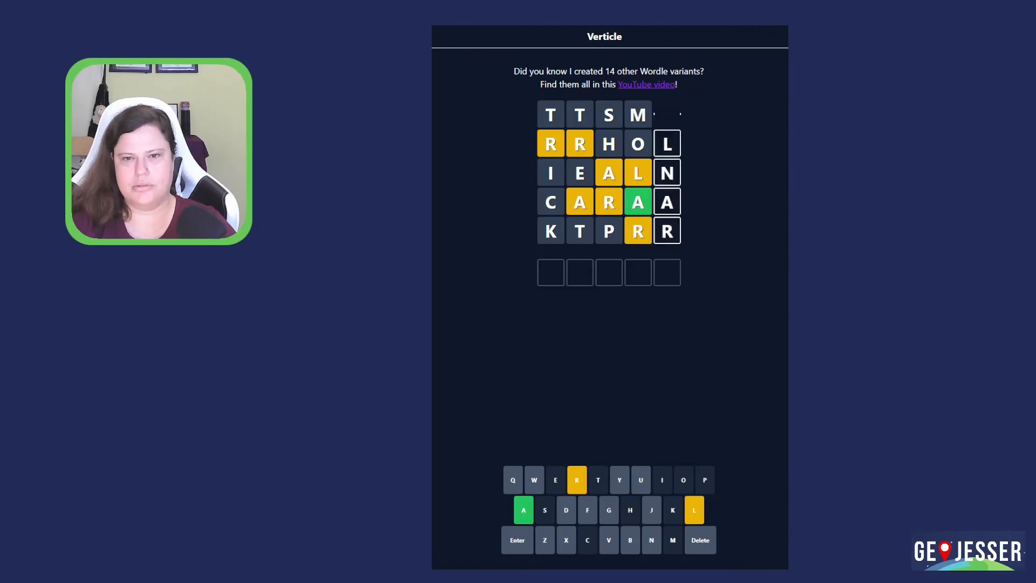